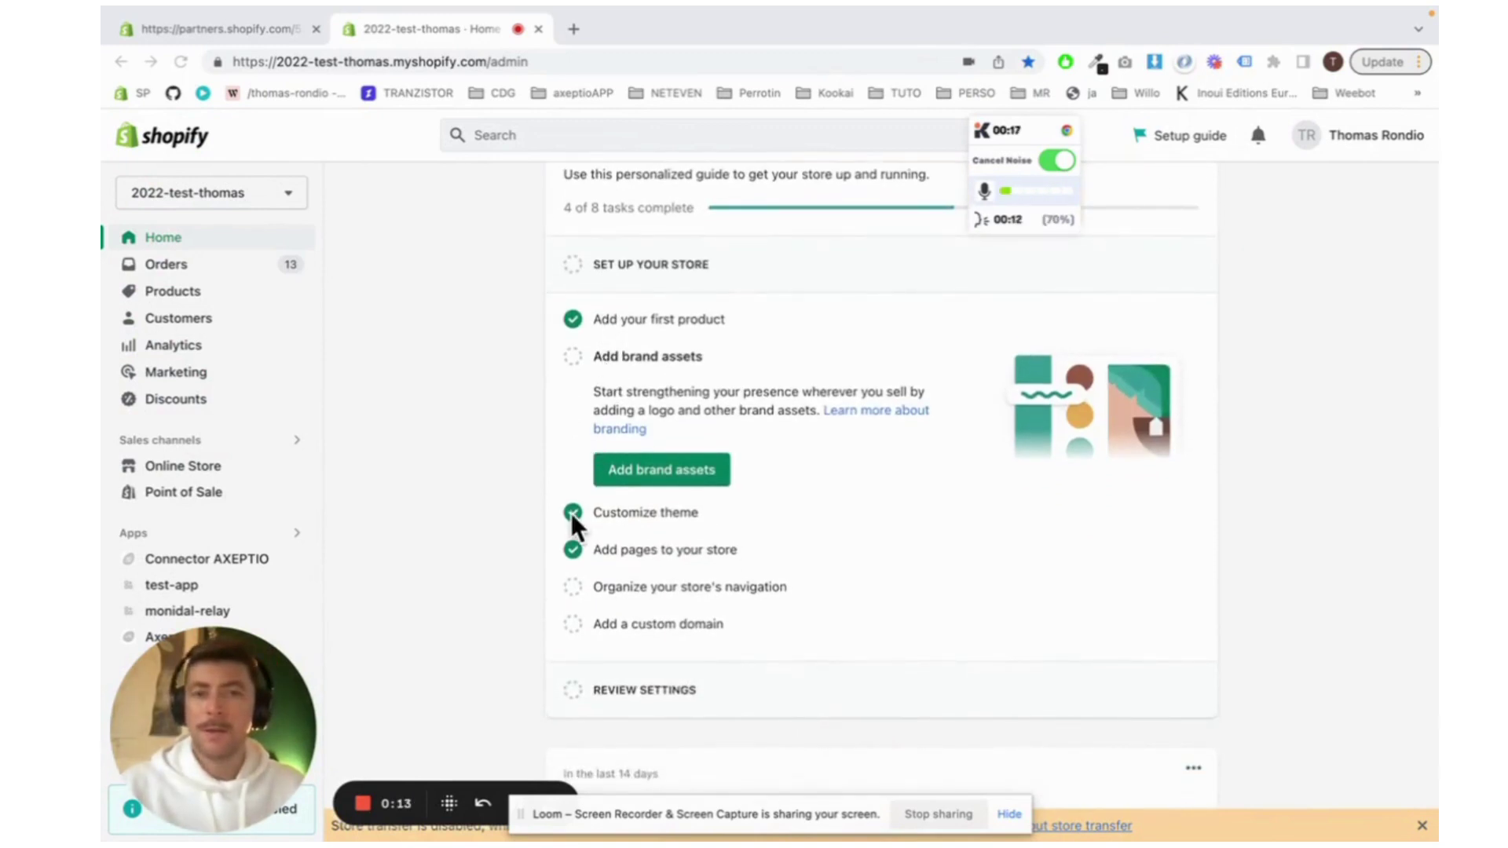
{"action": "scroll", "coordinate": [575, 605], "scroll_direction": "down", "scroll_amount": 9}
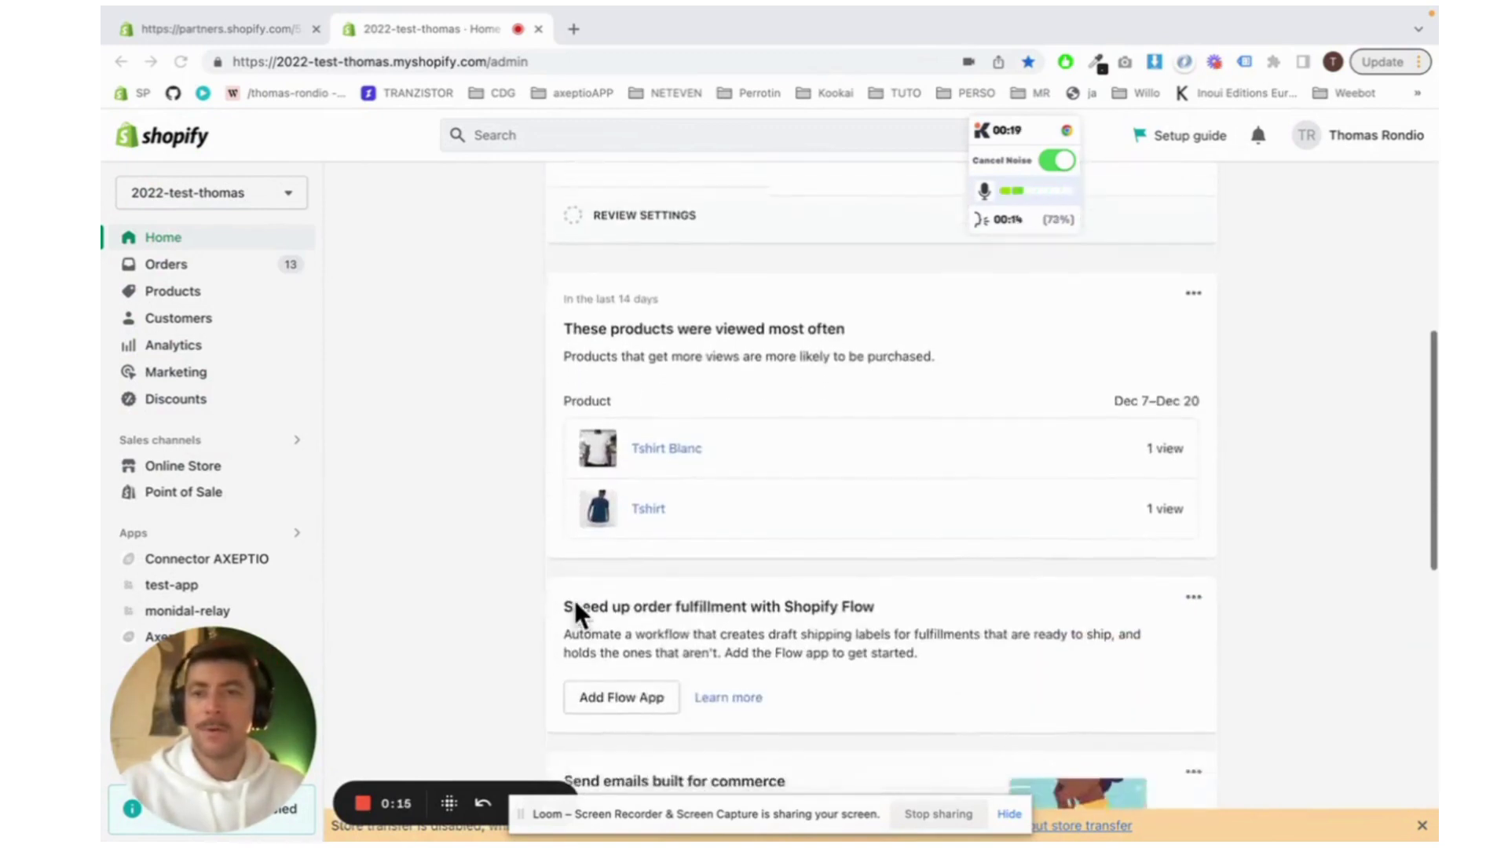
{"action": "scroll", "coordinate": [575, 606], "scroll_direction": "down", "scroll_amount": 6}
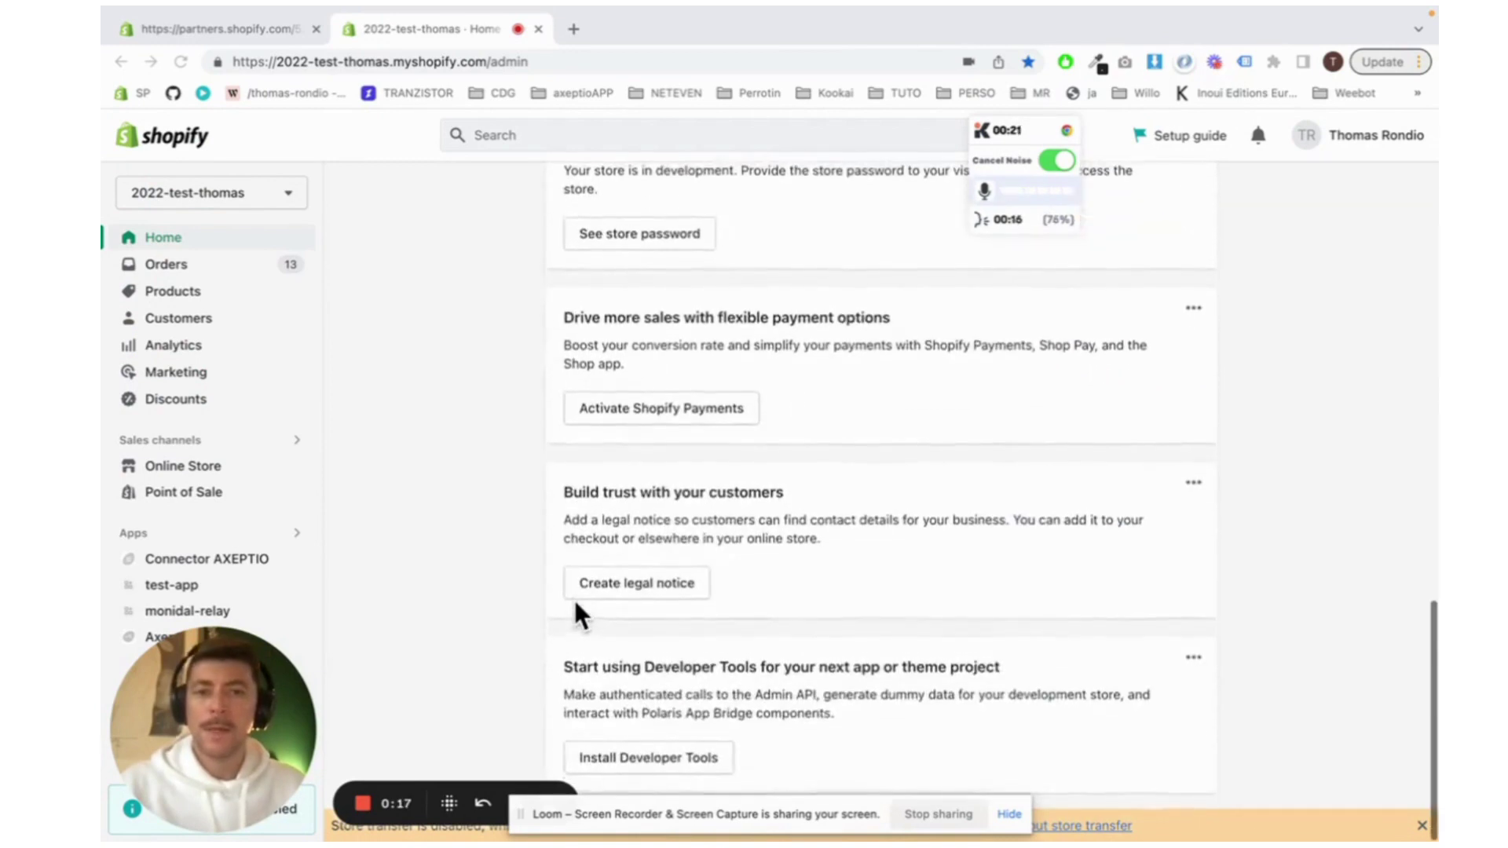
{"action": "scroll", "coordinate": [637, 376], "scroll_direction": "up", "scroll_amount": 15}
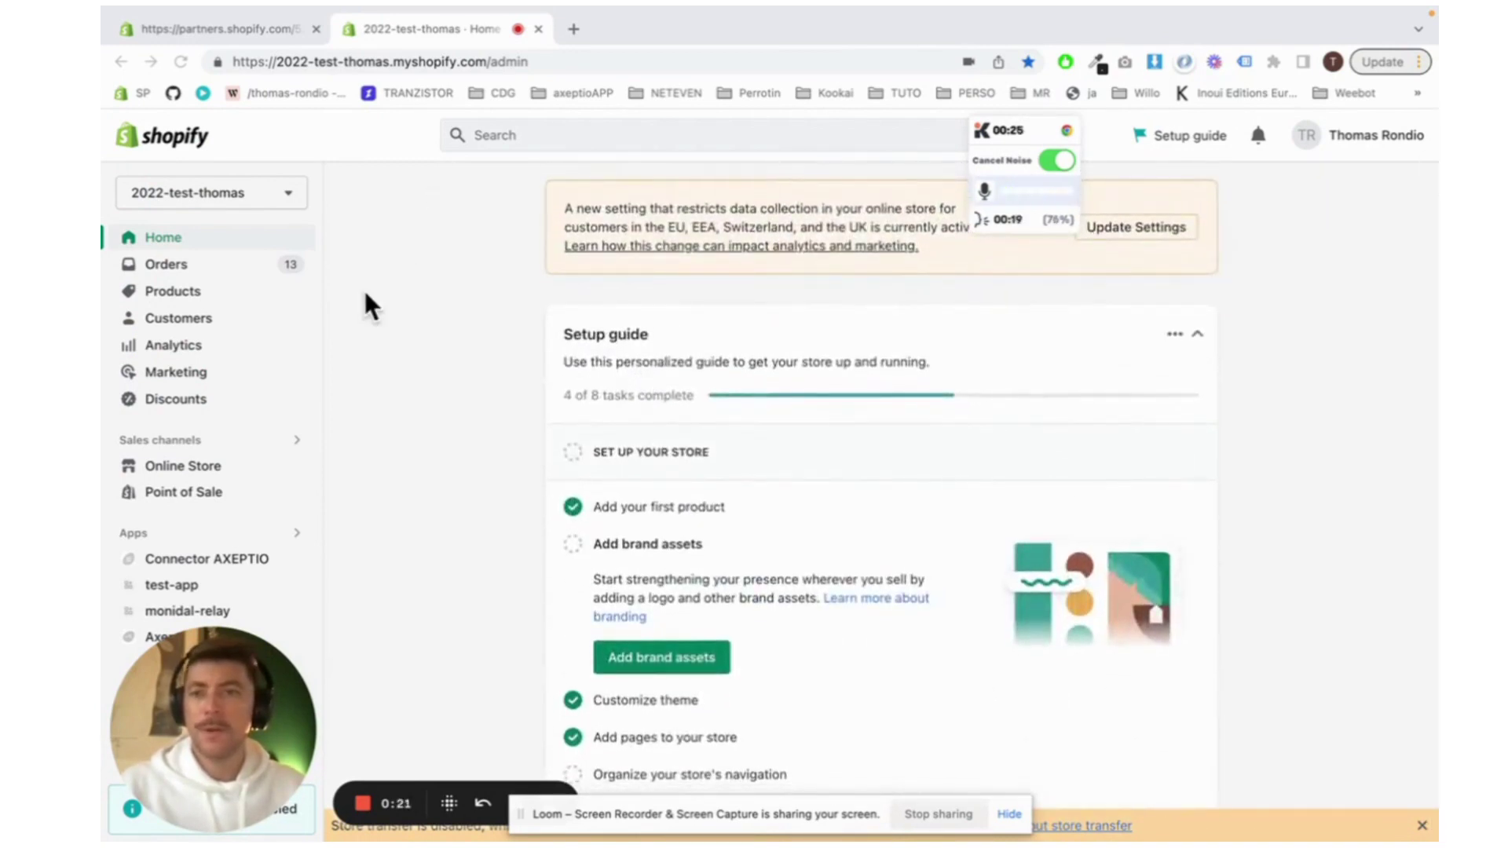
Open the cold shadow product from the store's product list and look over its details and pricing
{"action": "left_click", "coordinate": [172, 292]}
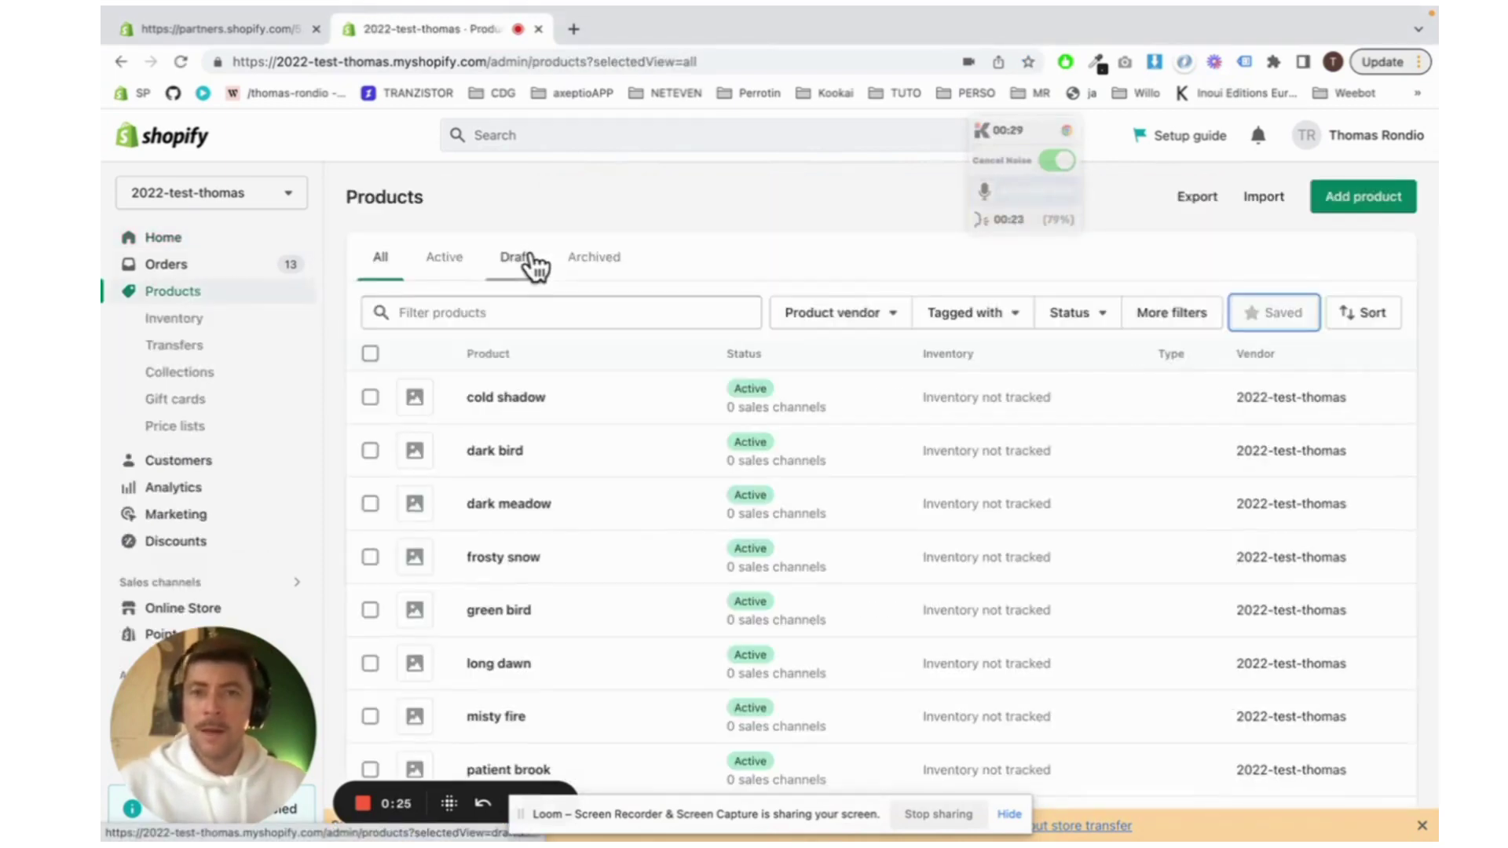
{"action": "left_click", "coordinate": [560, 402]}
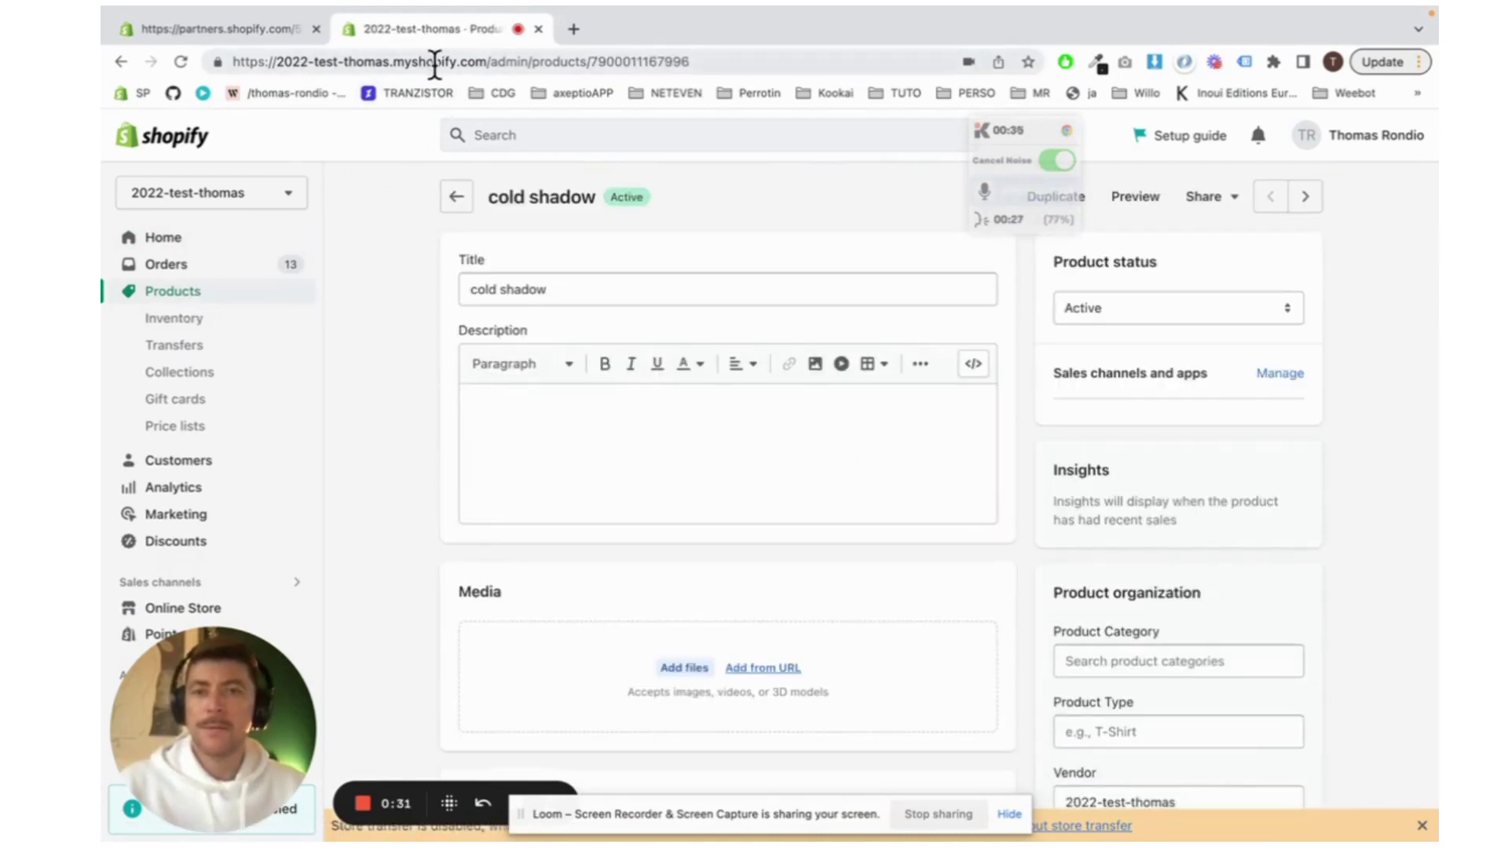
{"action": "scroll", "coordinate": [747, 658], "scroll_direction": "down", "scroll_amount": 5}
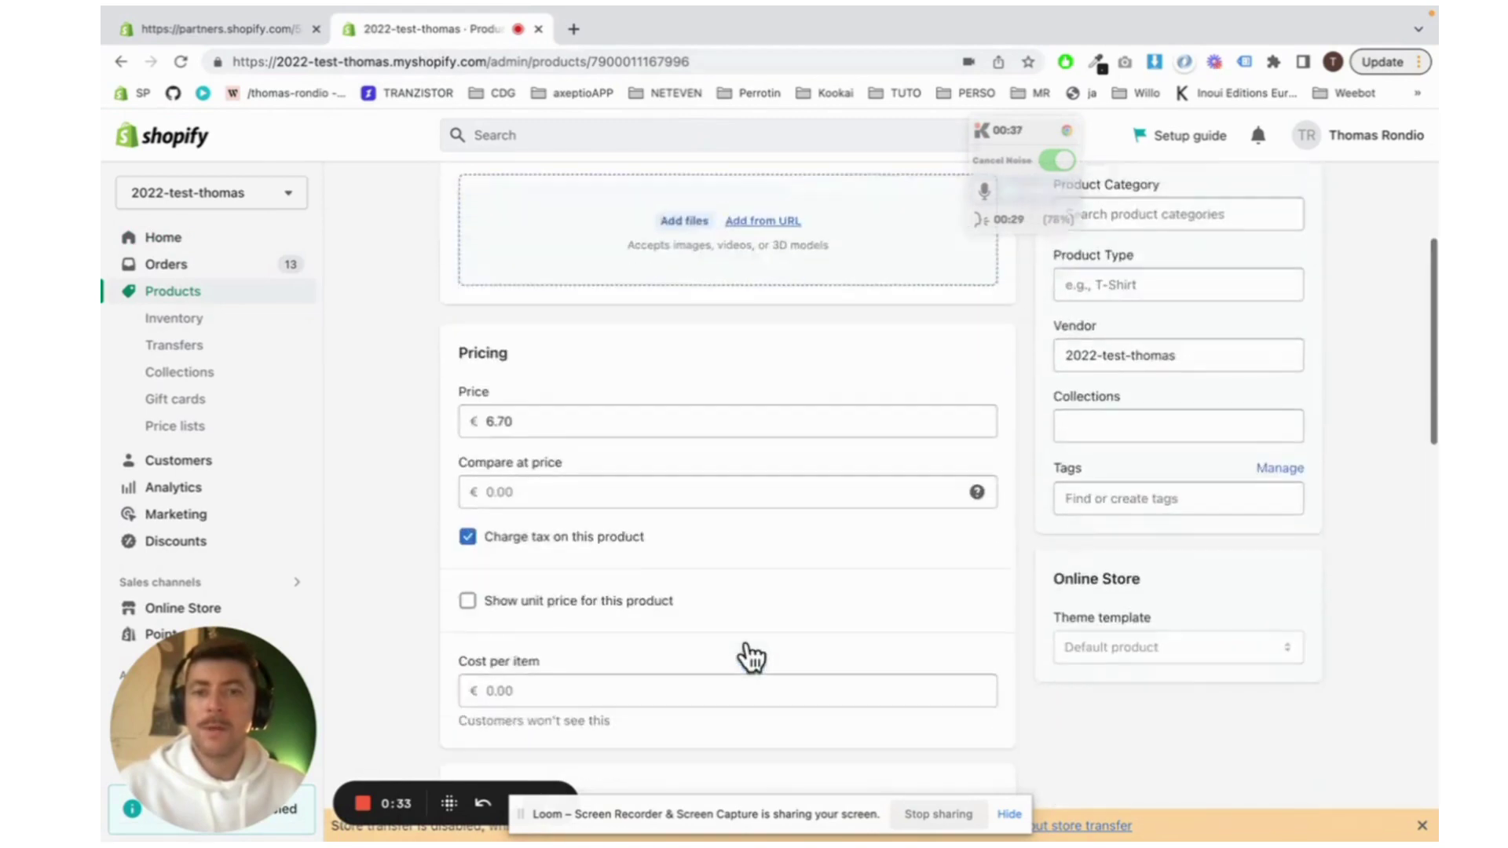
{"action": "scroll", "coordinate": [746, 650], "scroll_direction": "up", "scroll_amount": 5}
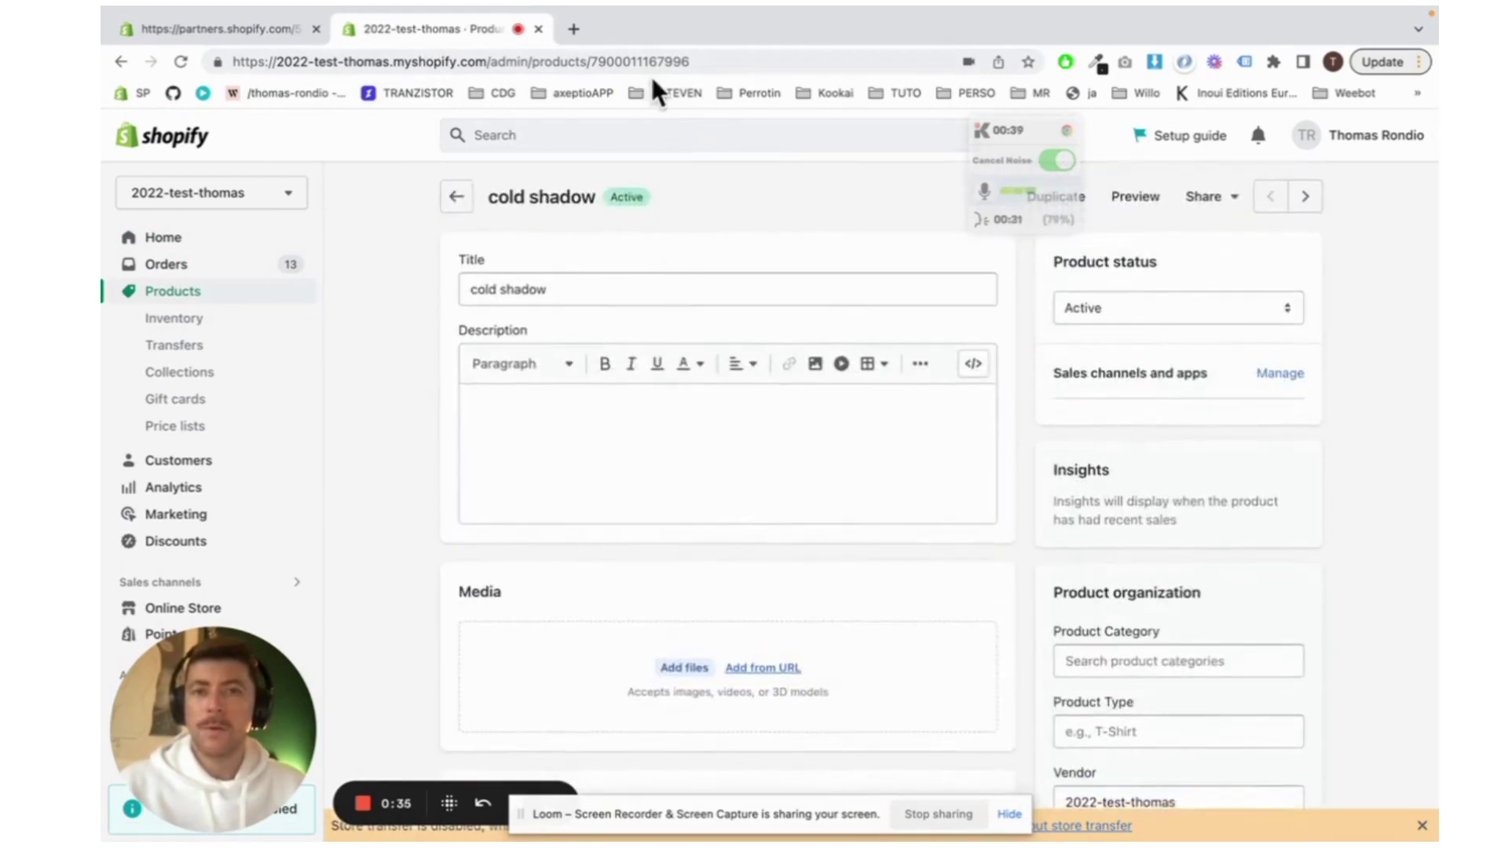
Load the cold shadow product's JSON data by appending .json to its admin URL
{"action": "left_click", "coordinate": [734, 61]}
{"action": "left_click", "coordinate": [839, 63]}
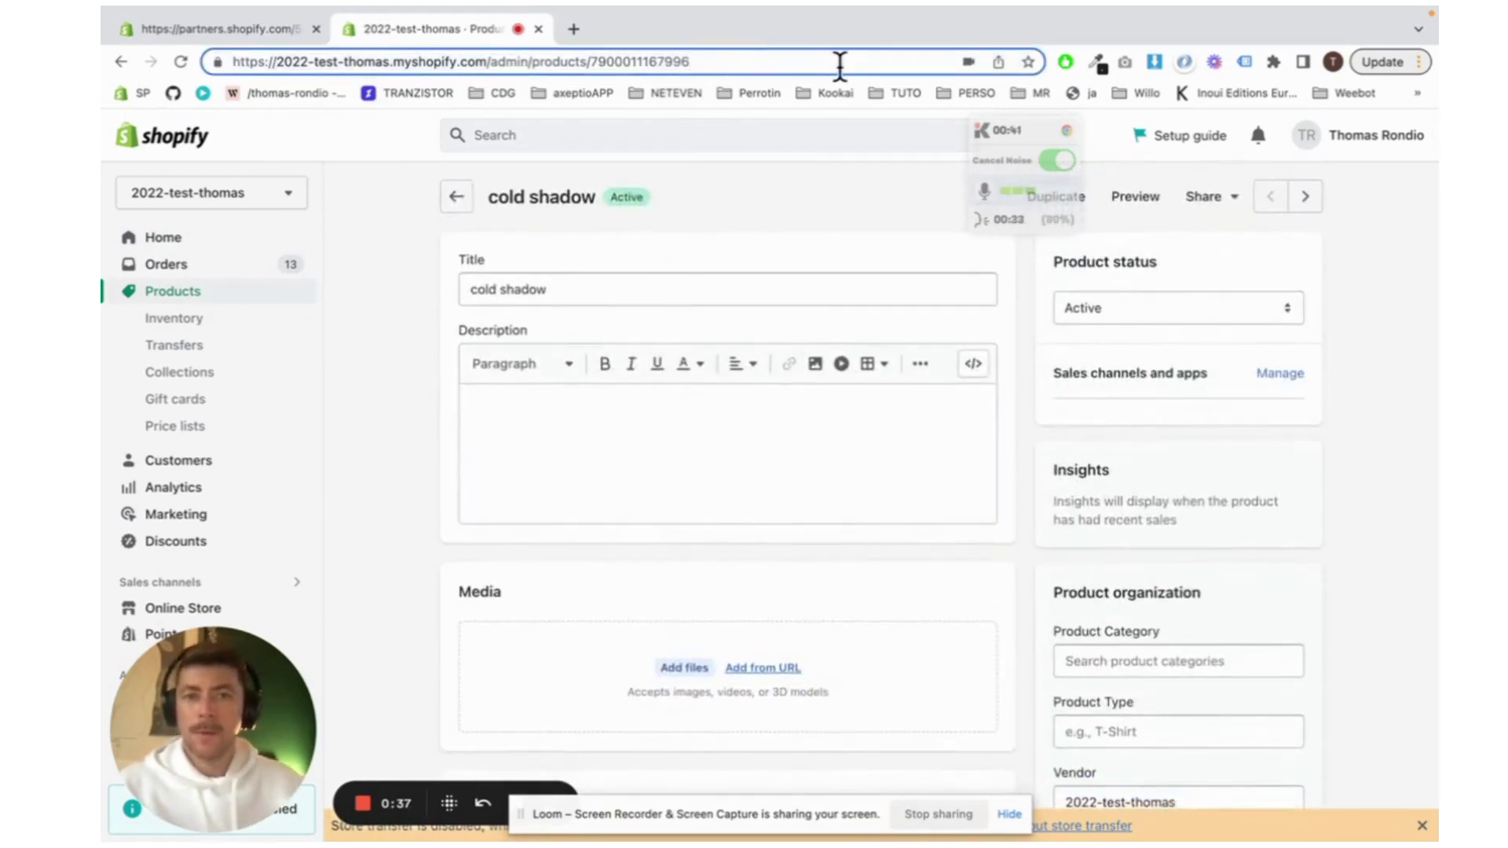
{"action": "type", "text": ".json"}
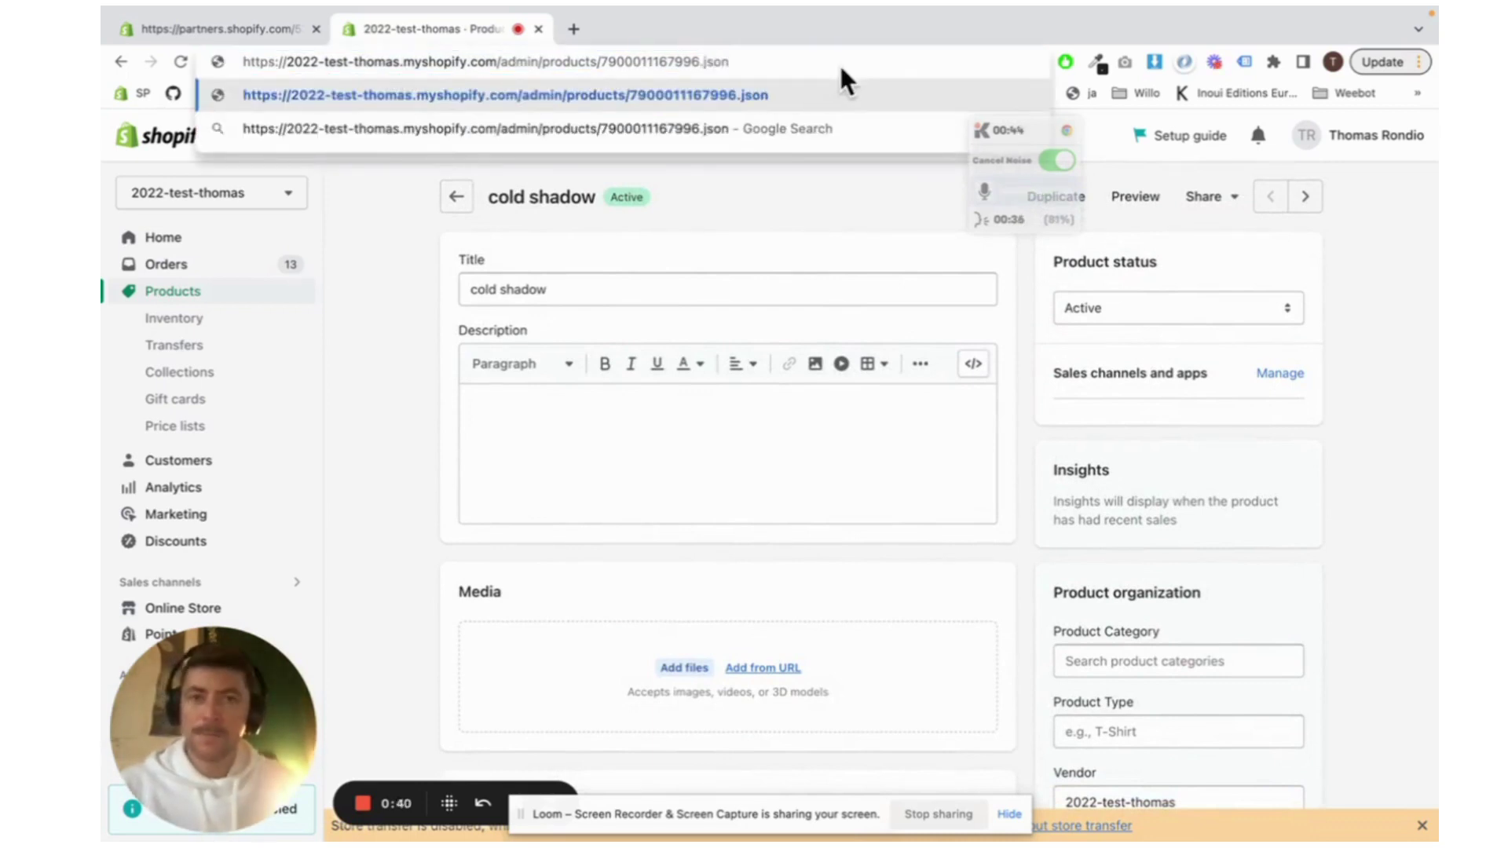
{"action": "key", "text": "Return"}
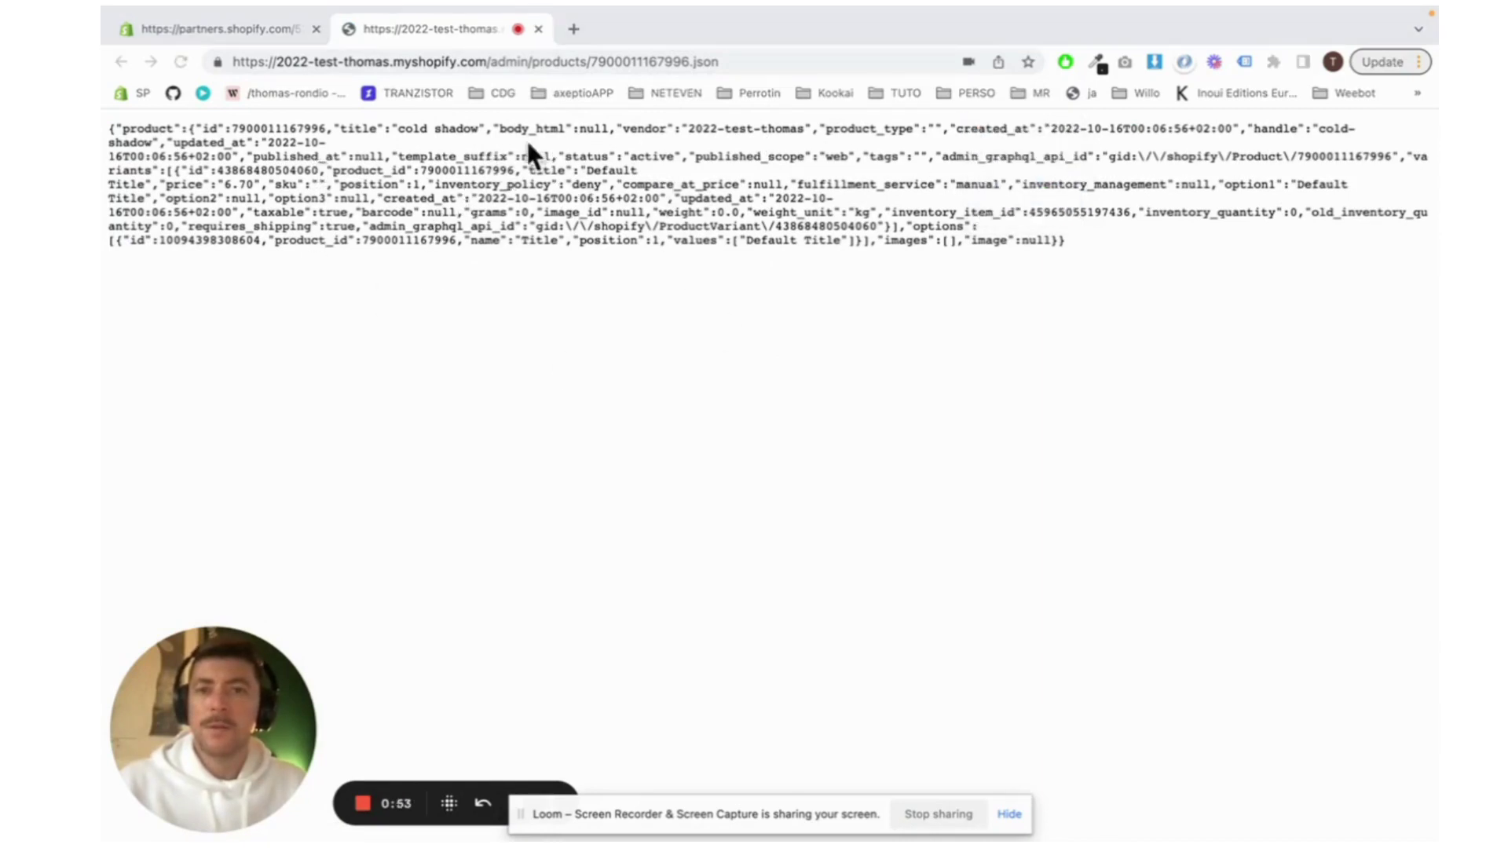
Examine the product ID, variant ID, inventory_quantity and inventory_item_id entries in the raw JSON
{"action": "double_click", "coordinate": [440, 170]}
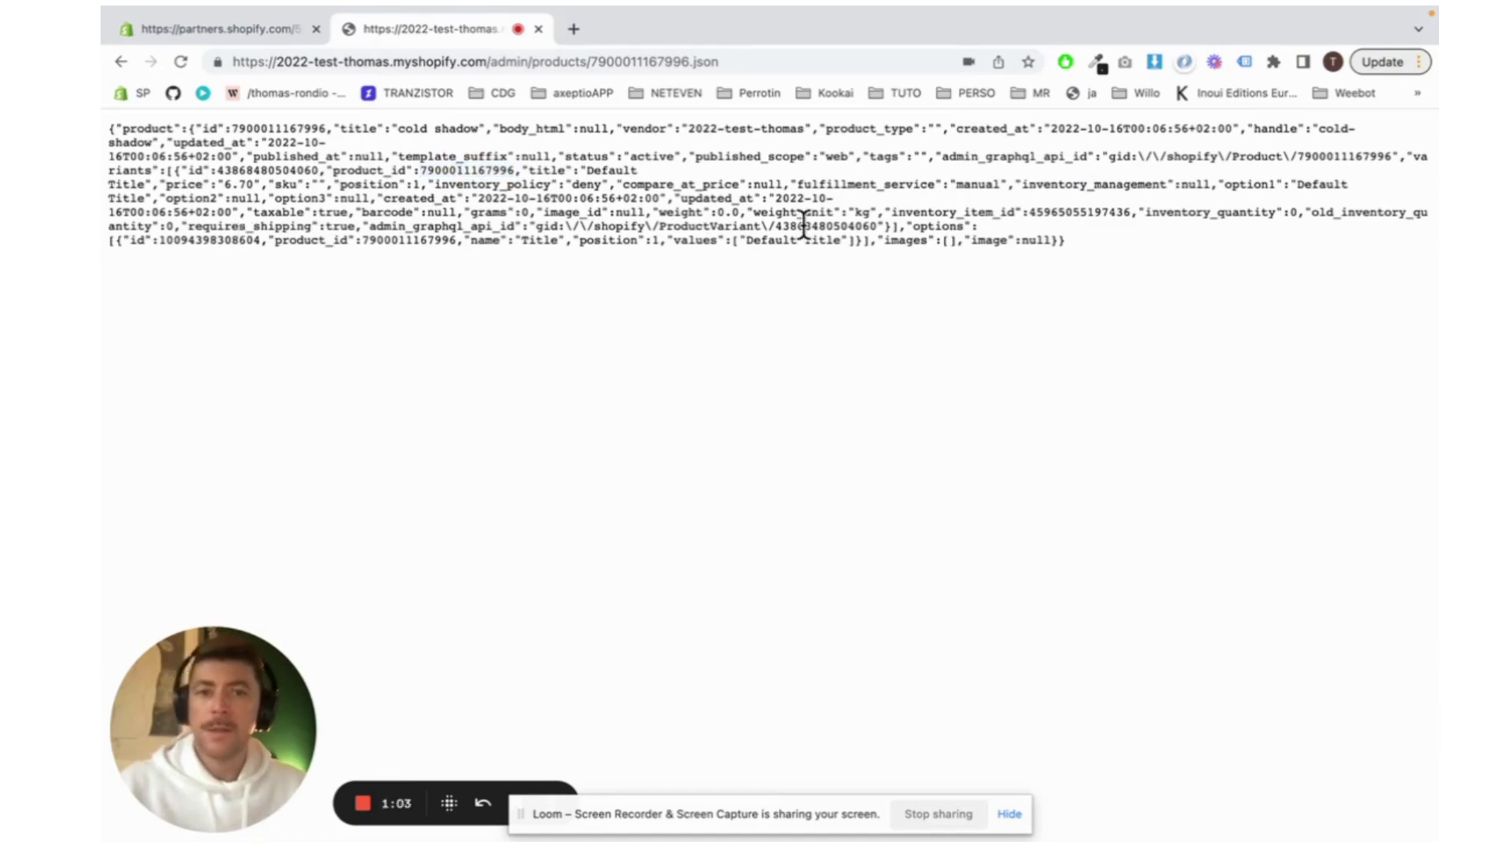
{"action": "double_click", "coordinate": [804, 226]}
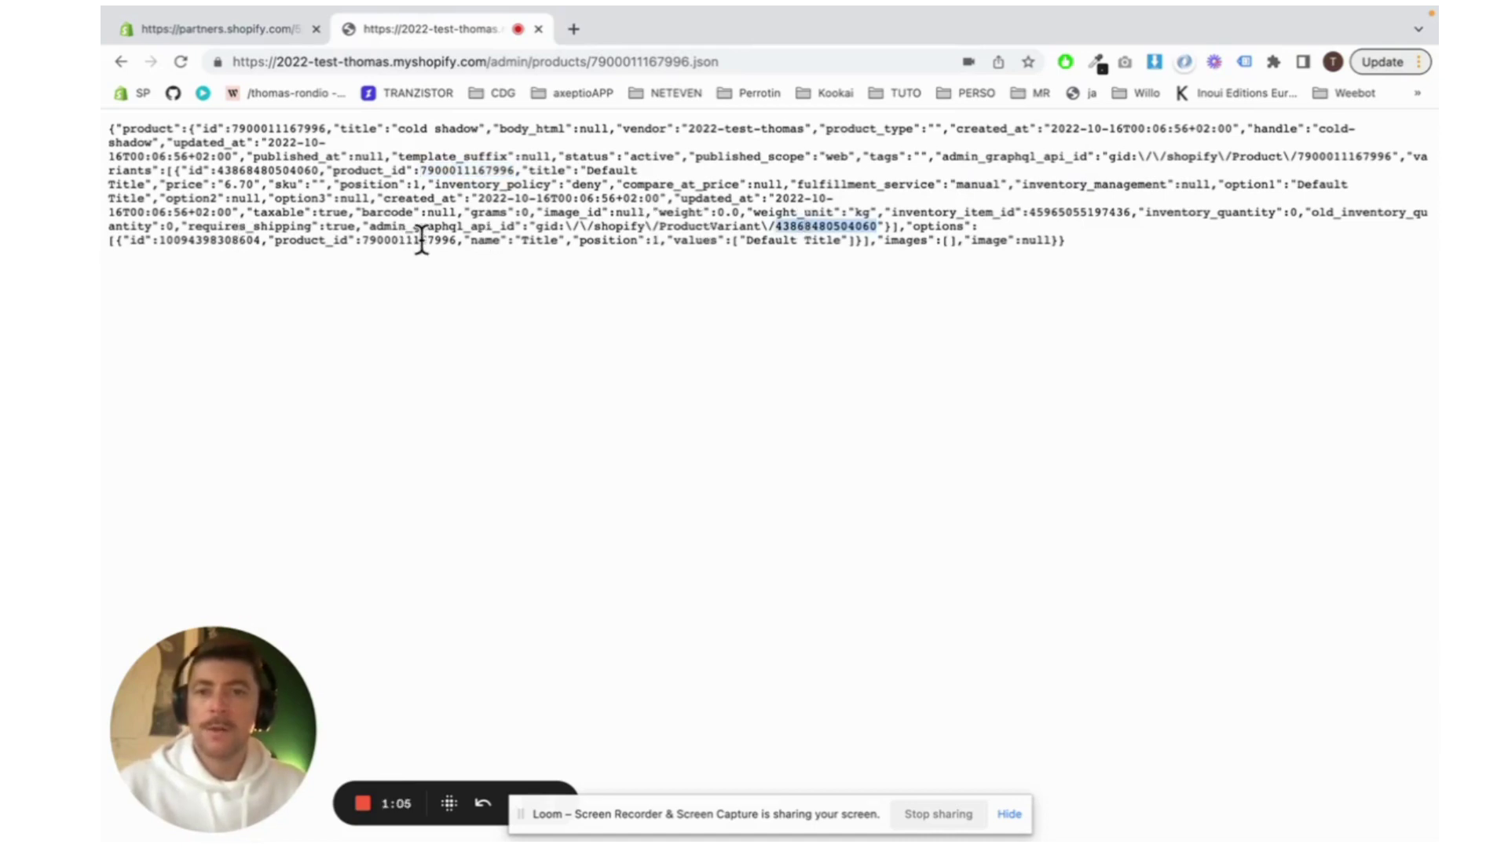
{"action": "double_click", "coordinate": [1236, 214]}
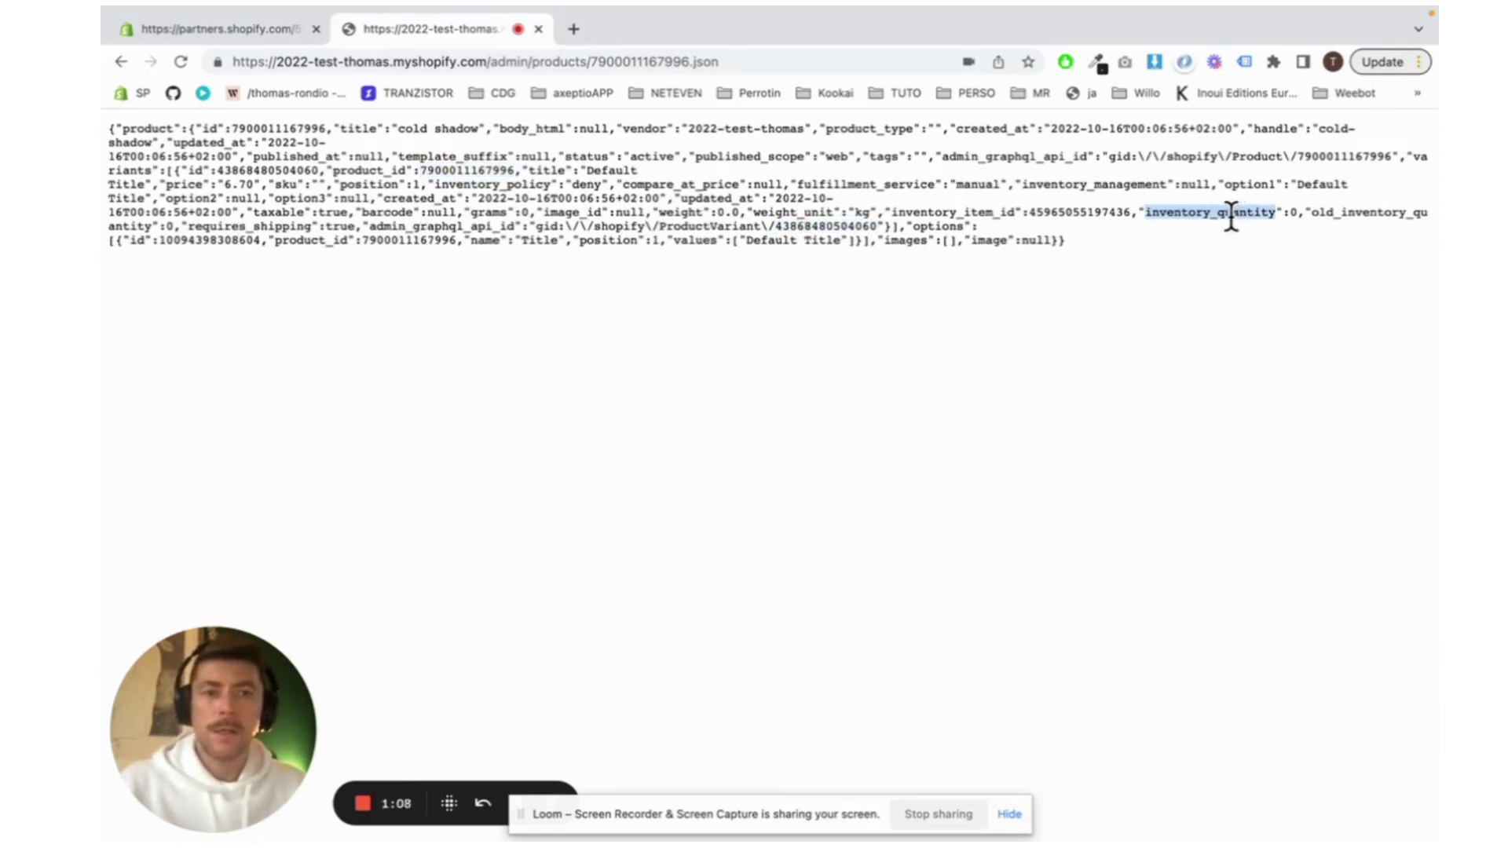
{"action": "double_click", "coordinate": [1028, 214]}
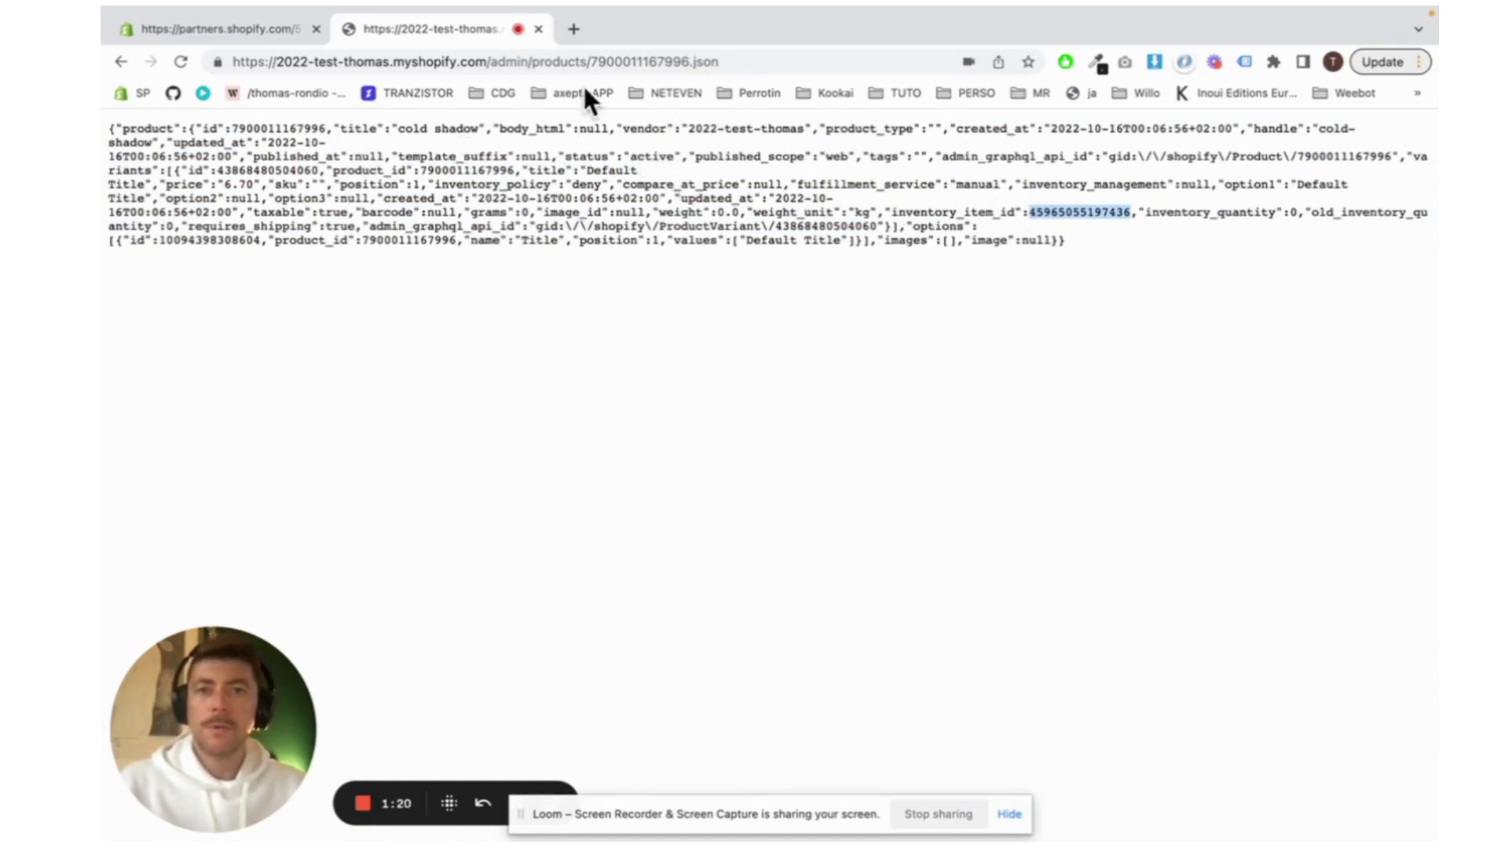
Search the web for "json view extension chrome" in a new browser tab
{"action": "left_click", "coordinate": [573, 29]}
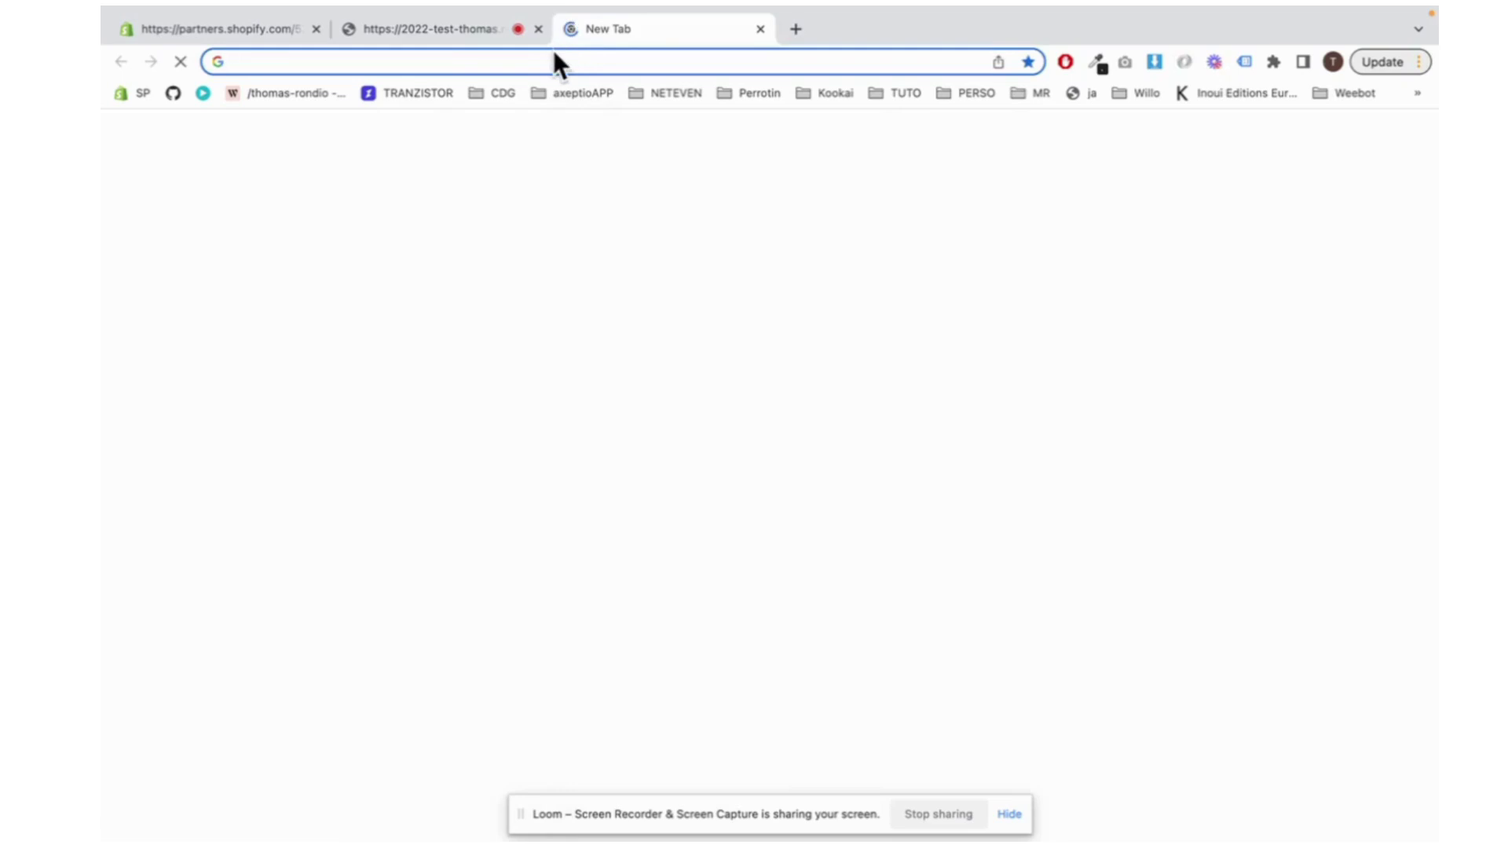
{"action": "type", "text": "js"}
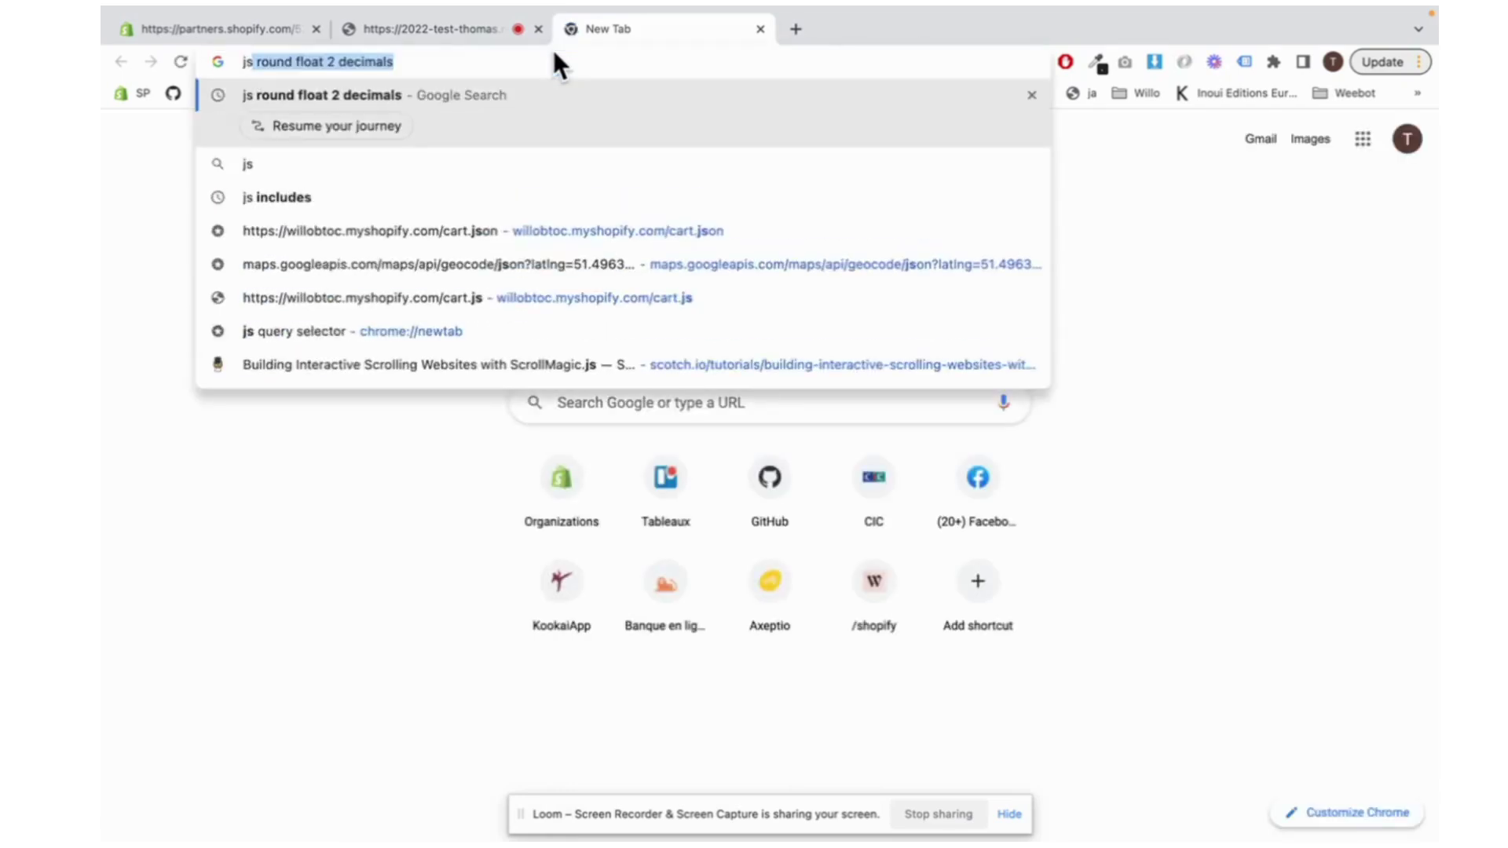
{"action": "type", "text": "on view"}
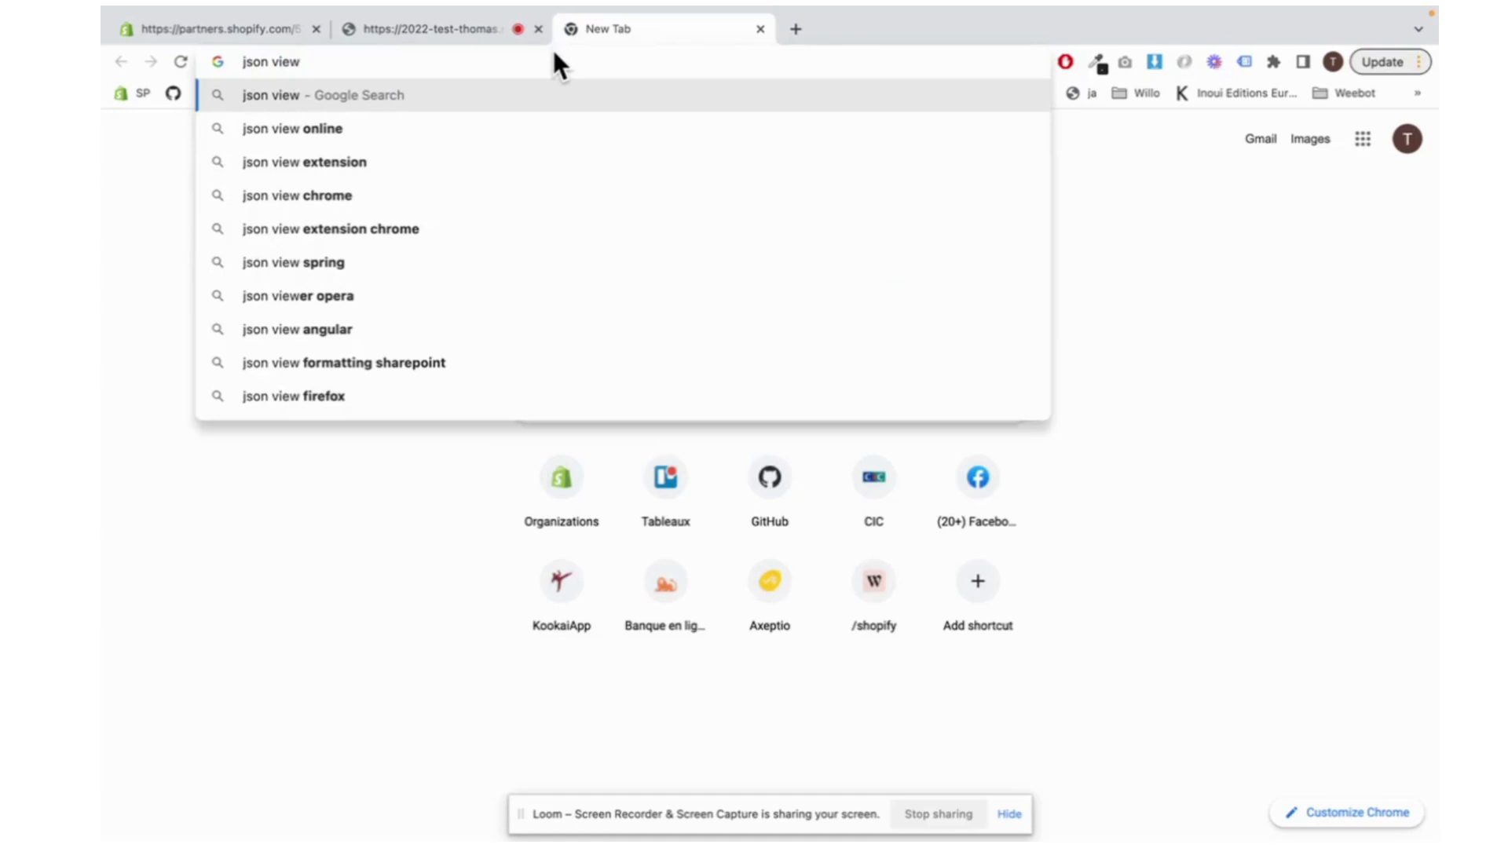
{"action": "type", "text": " extensio"}
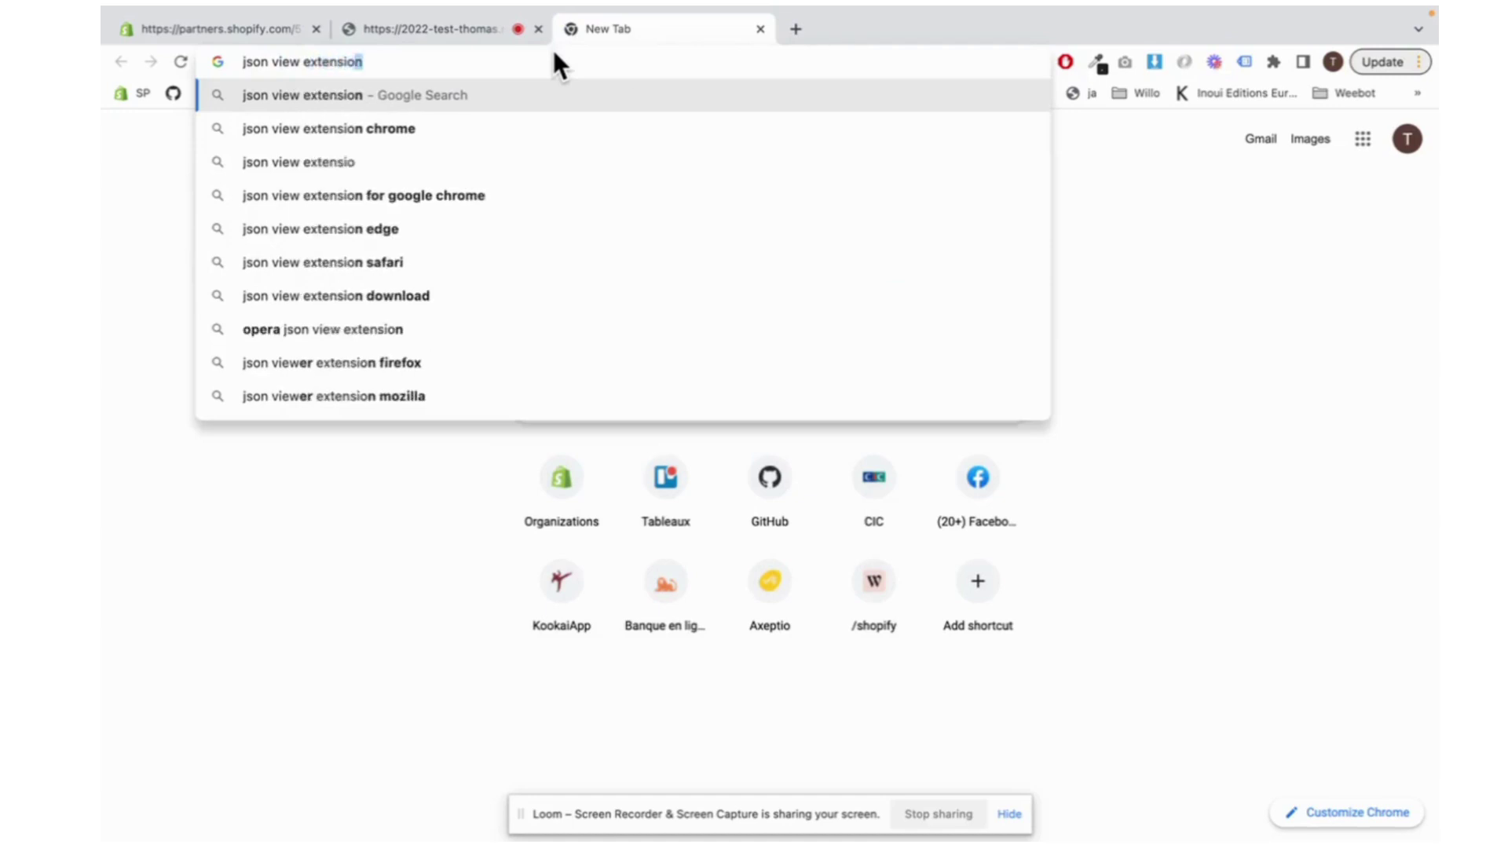
{"action": "type", "text": "n chrome"}
{"action": "key", "text": "Return"}
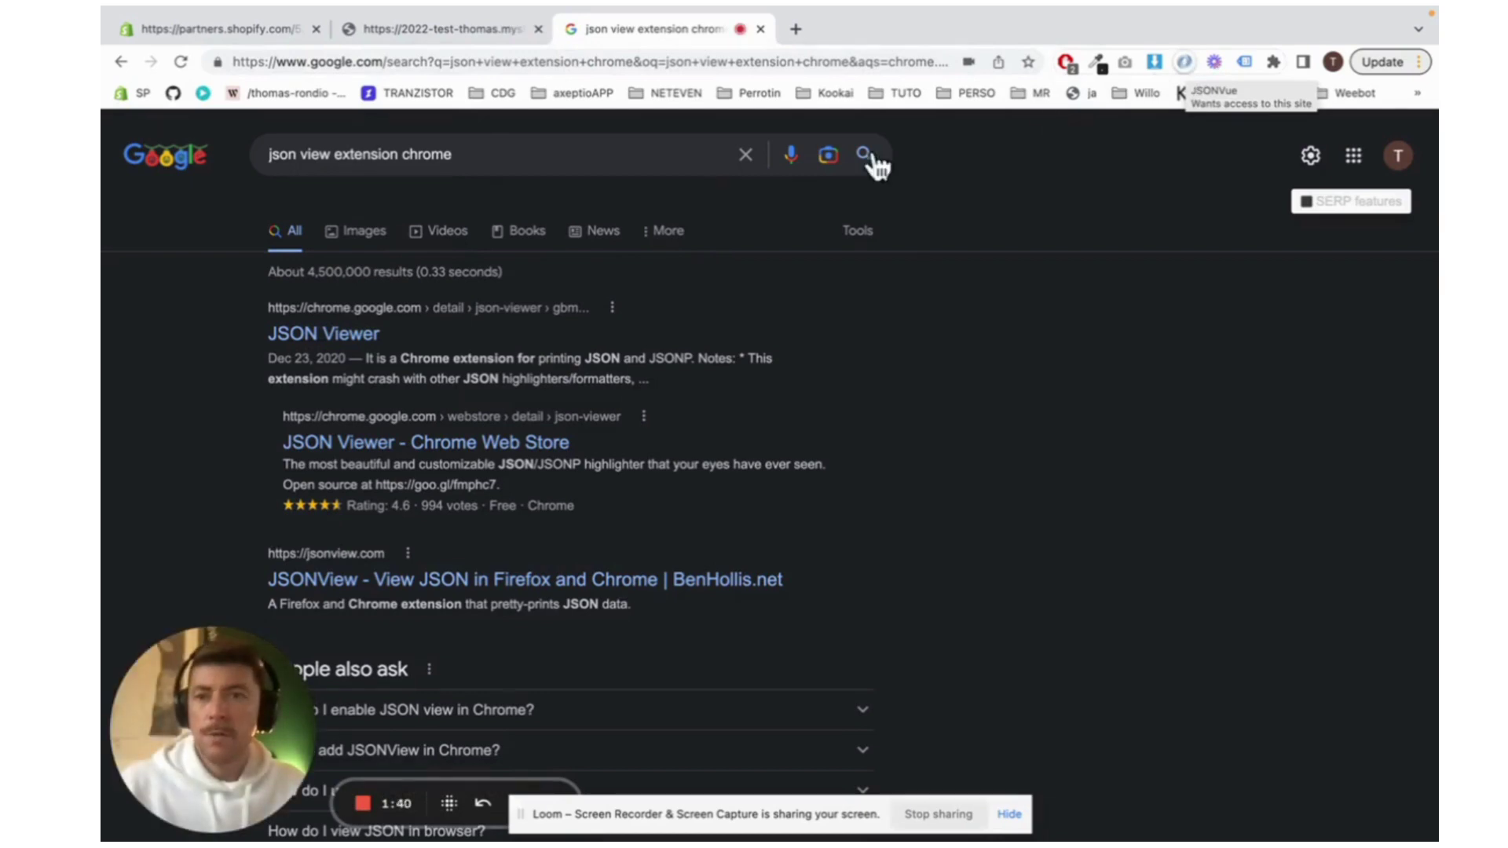
Change the web search to "json vue extension chrome" to find the JSONVue extension
{"action": "left_click", "coordinate": [328, 146]}
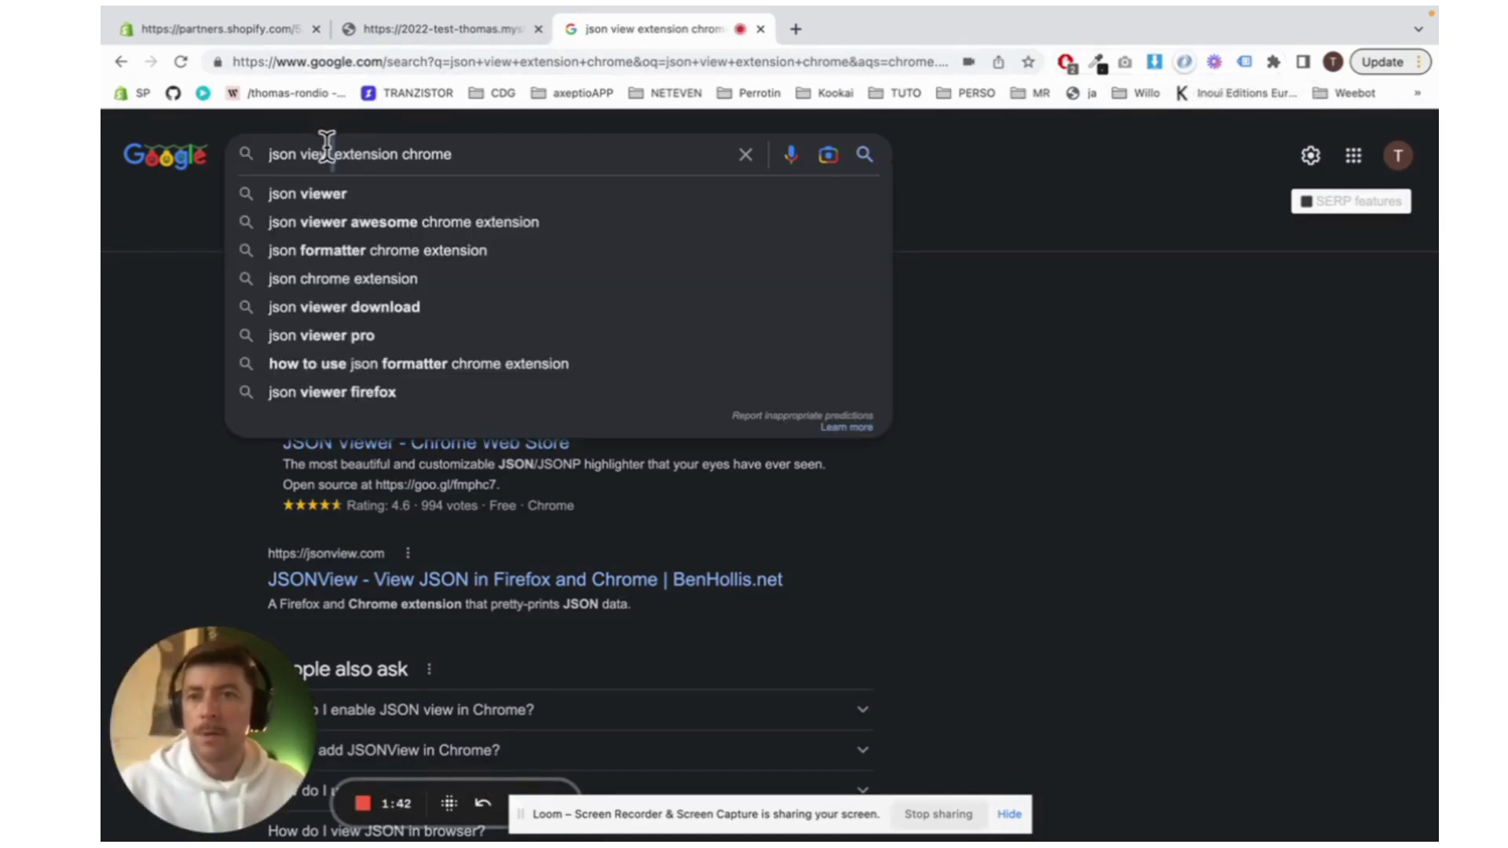
{"action": "triple_click", "coordinate": [318, 150]}
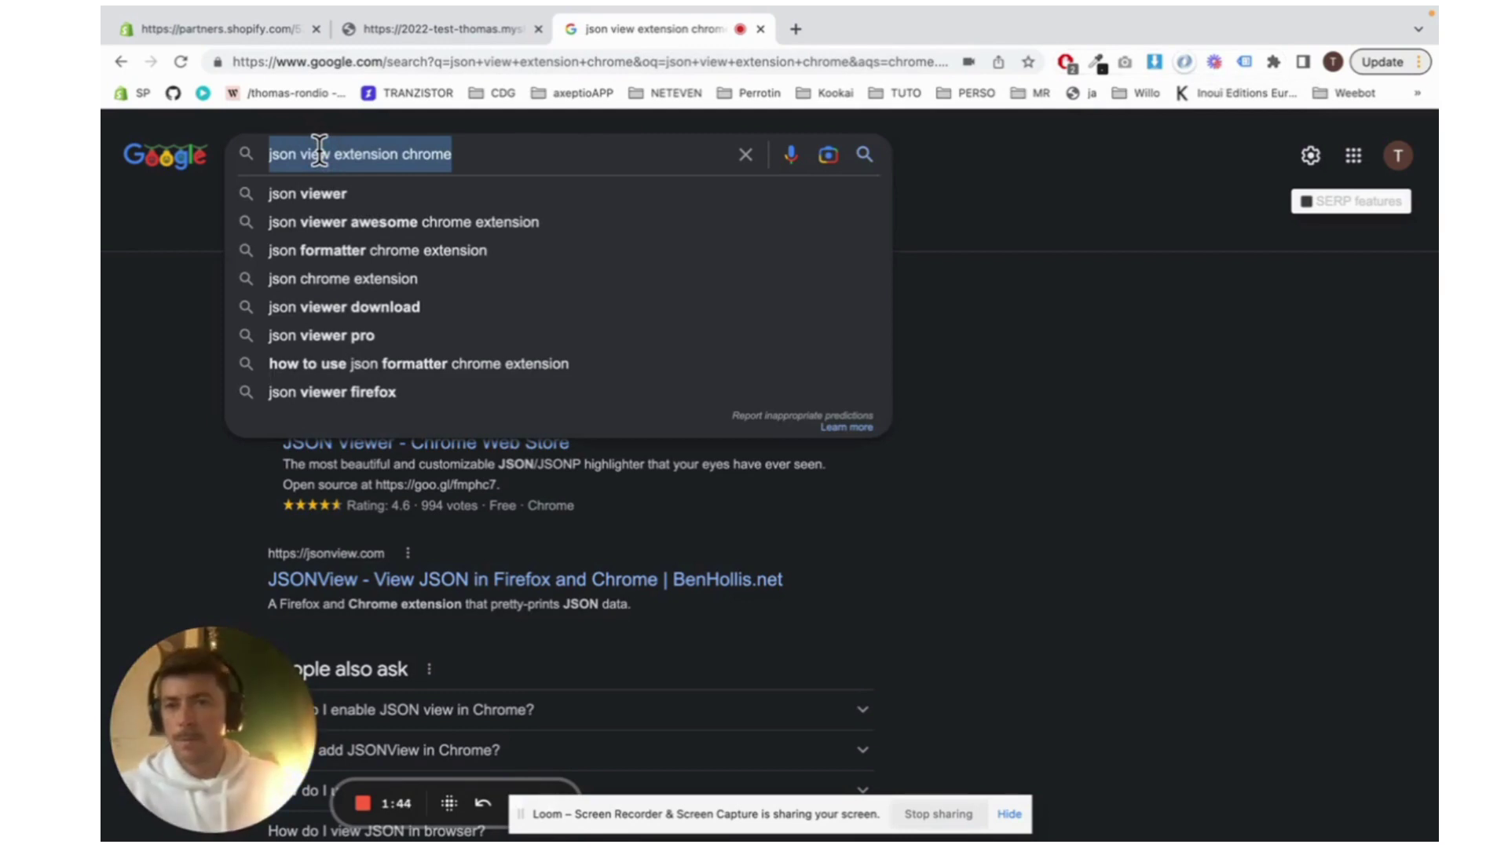
{"action": "left_click", "coordinate": [318, 149]}
{"action": "key", "text": "BackSpace"}
{"action": "key", "text": "BackSpace"}
{"action": "key", "text": "BackSpace"}
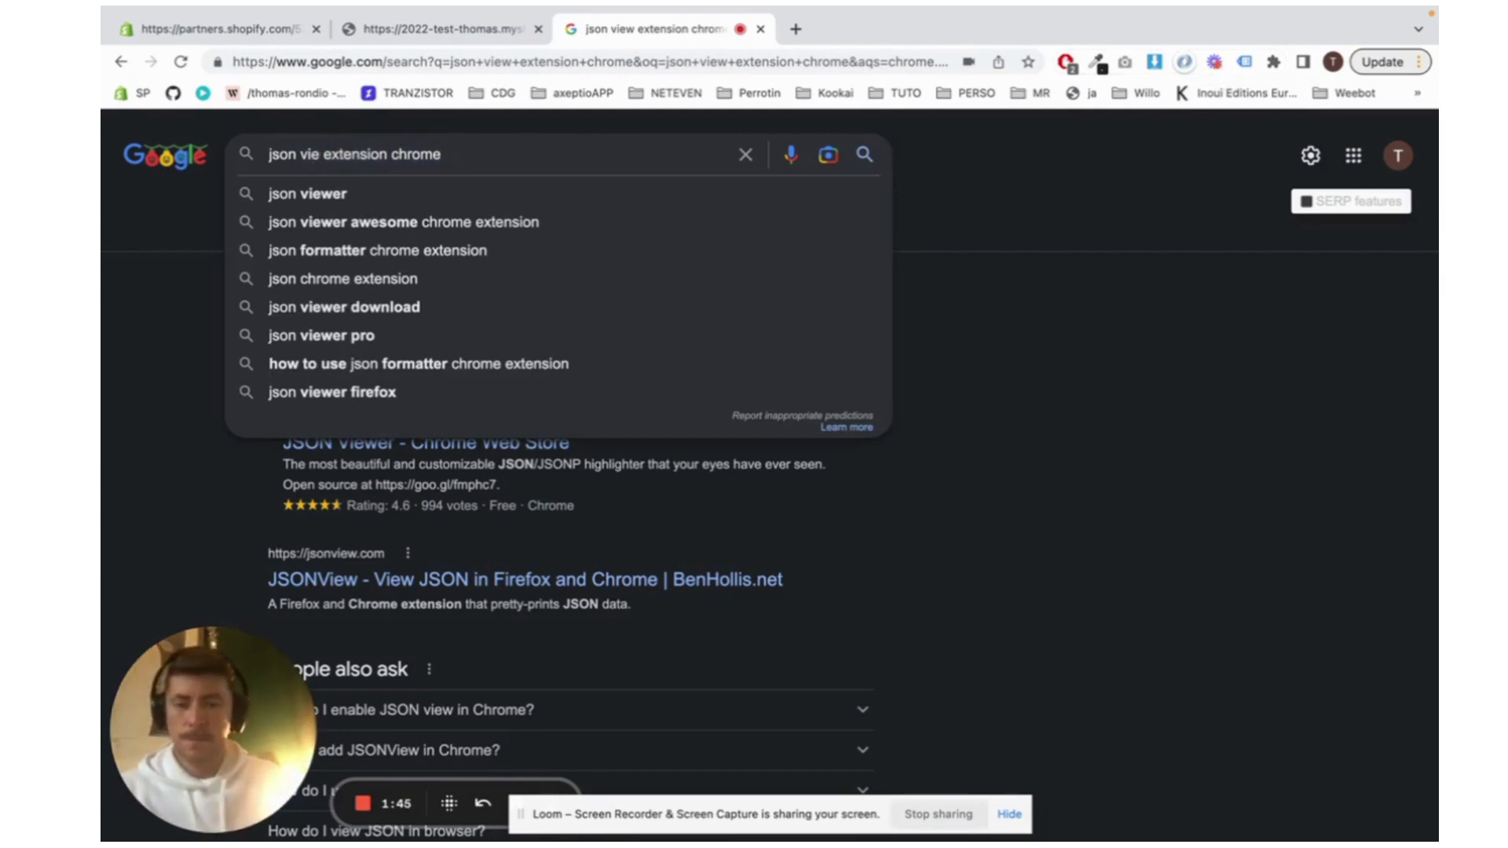
{"action": "type", "text": "ue"}
{"action": "key", "text": "Return"}
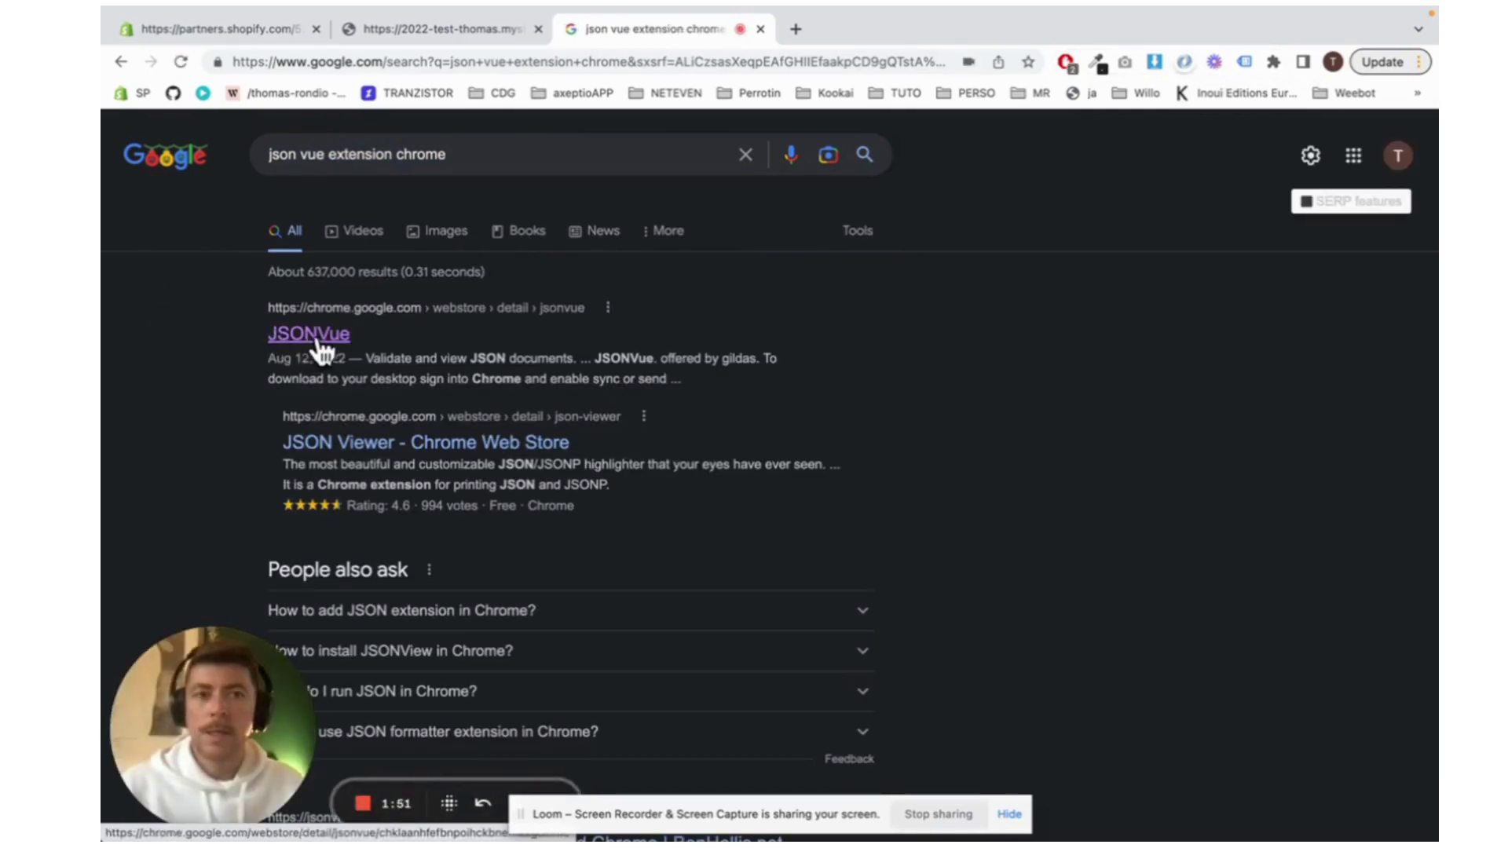
Return to the product's JSON page, format it with the JSONVue extension and review its variants and options
{"action": "left_click", "coordinate": [465, 26]}
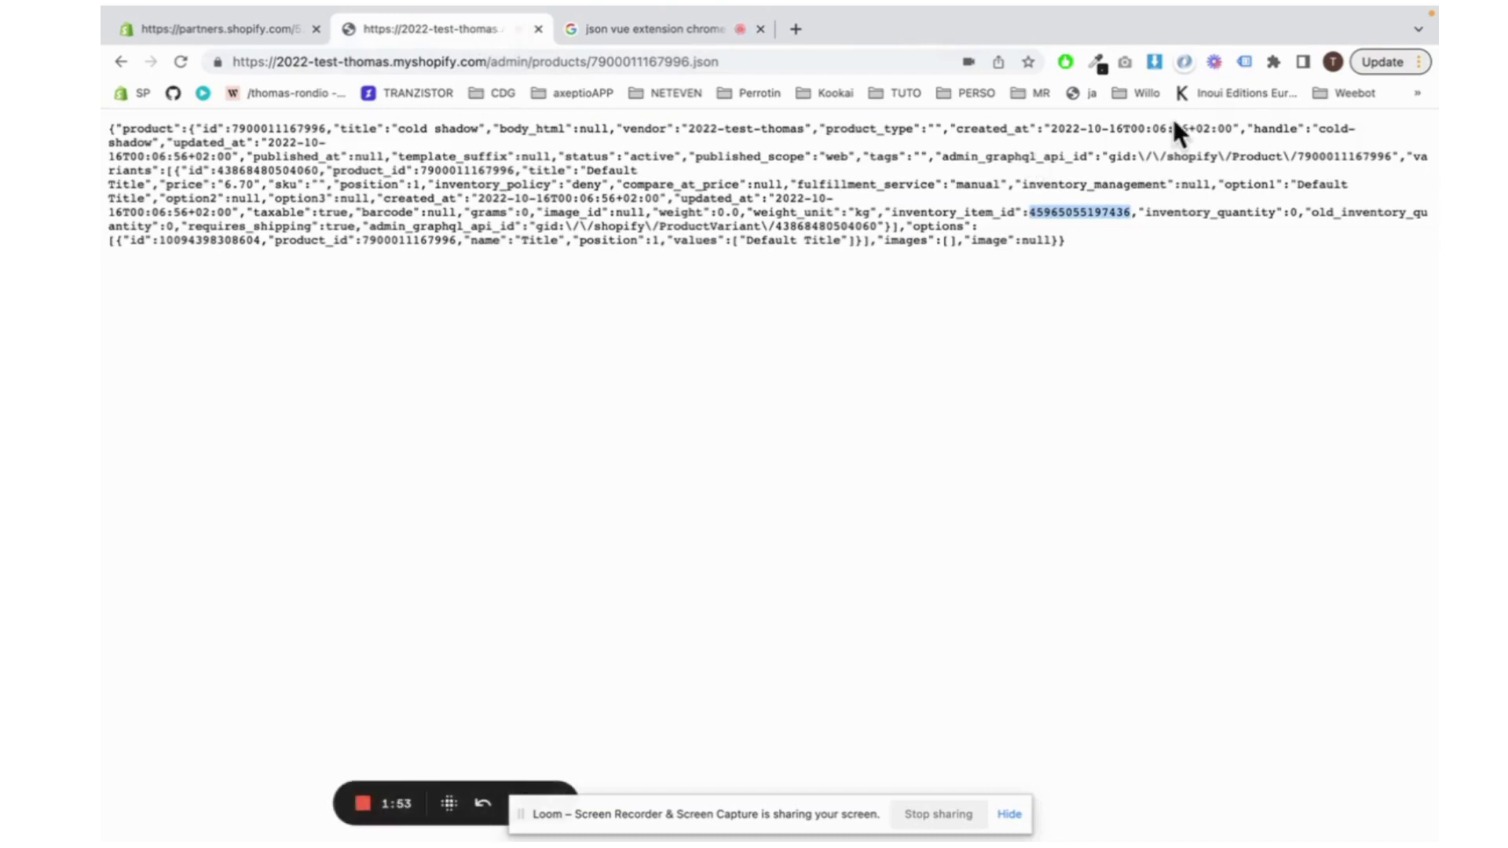
{"action": "left_click", "coordinate": [1184, 63]}
{"action": "scroll", "coordinate": [490, 276], "scroll_direction": "down", "scroll_amount": 3}
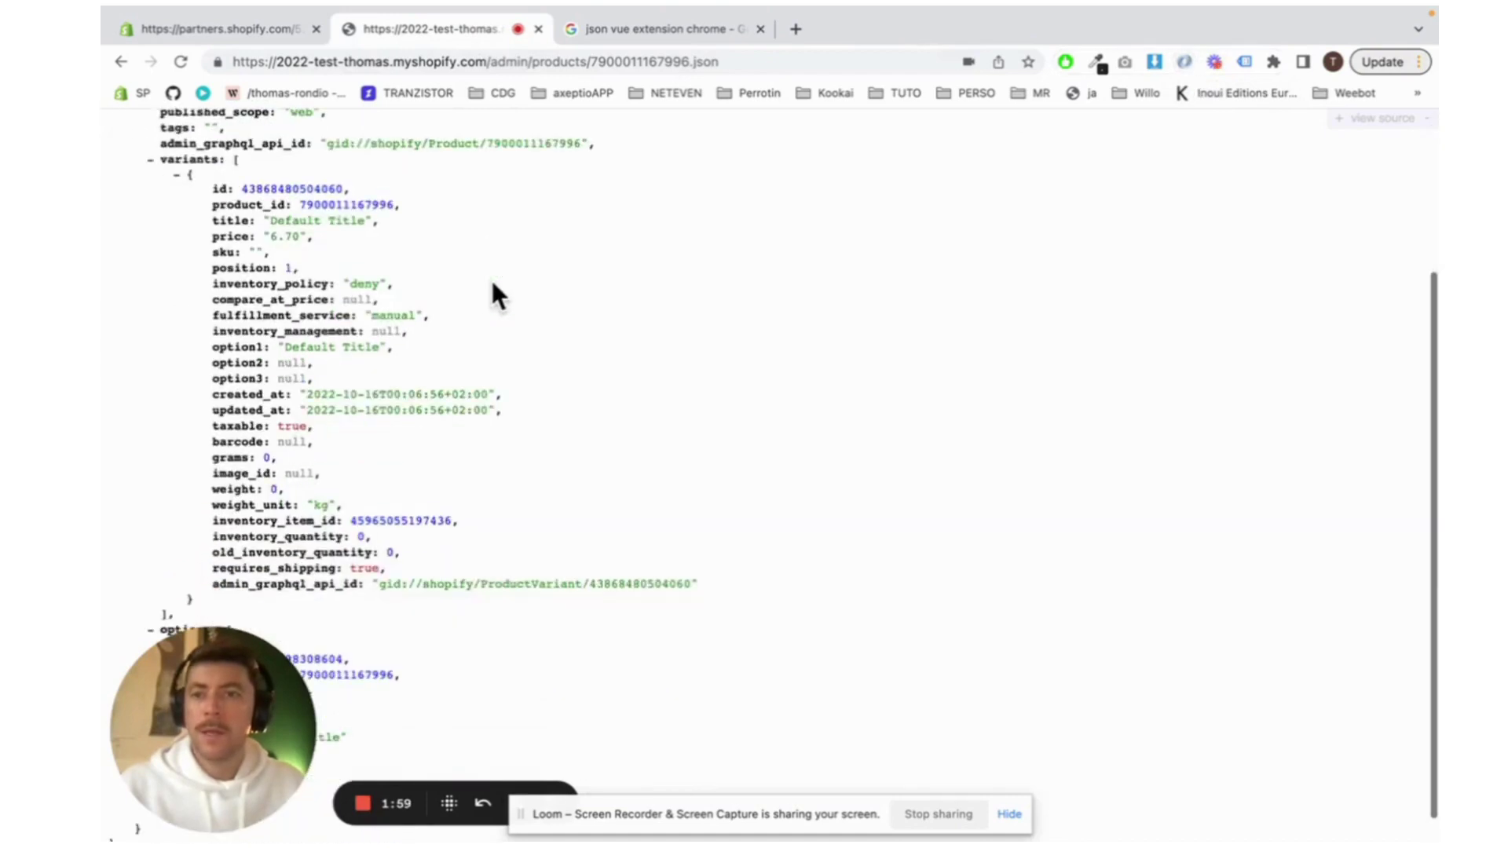
{"action": "scroll", "coordinate": [490, 277], "scroll_direction": "down", "scroll_amount": 2}
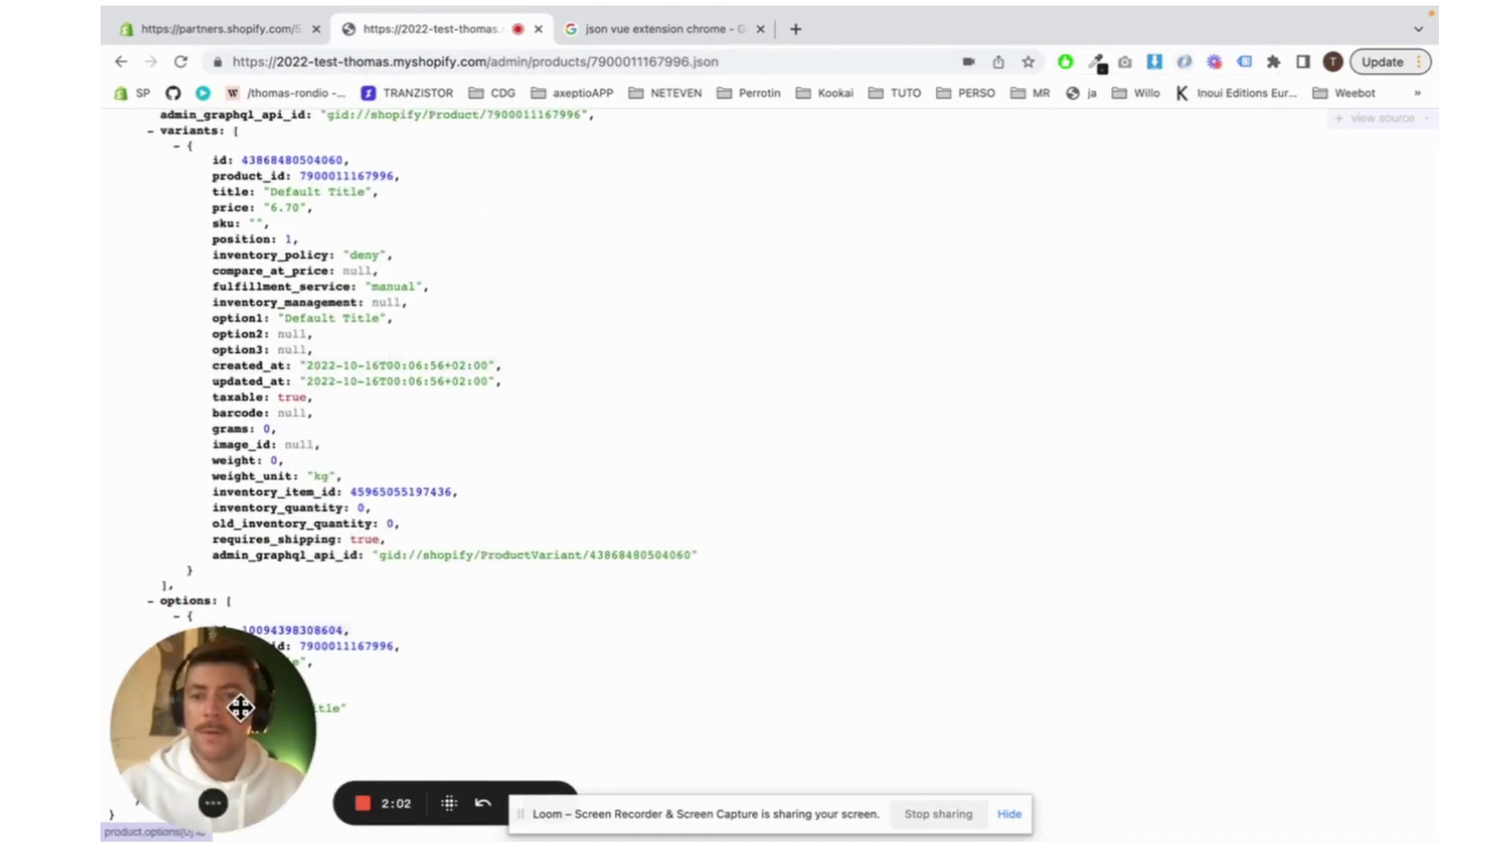
{"action": "left_click_drag", "start_coordinate": [241, 709], "coordinate": [1141, 262]}
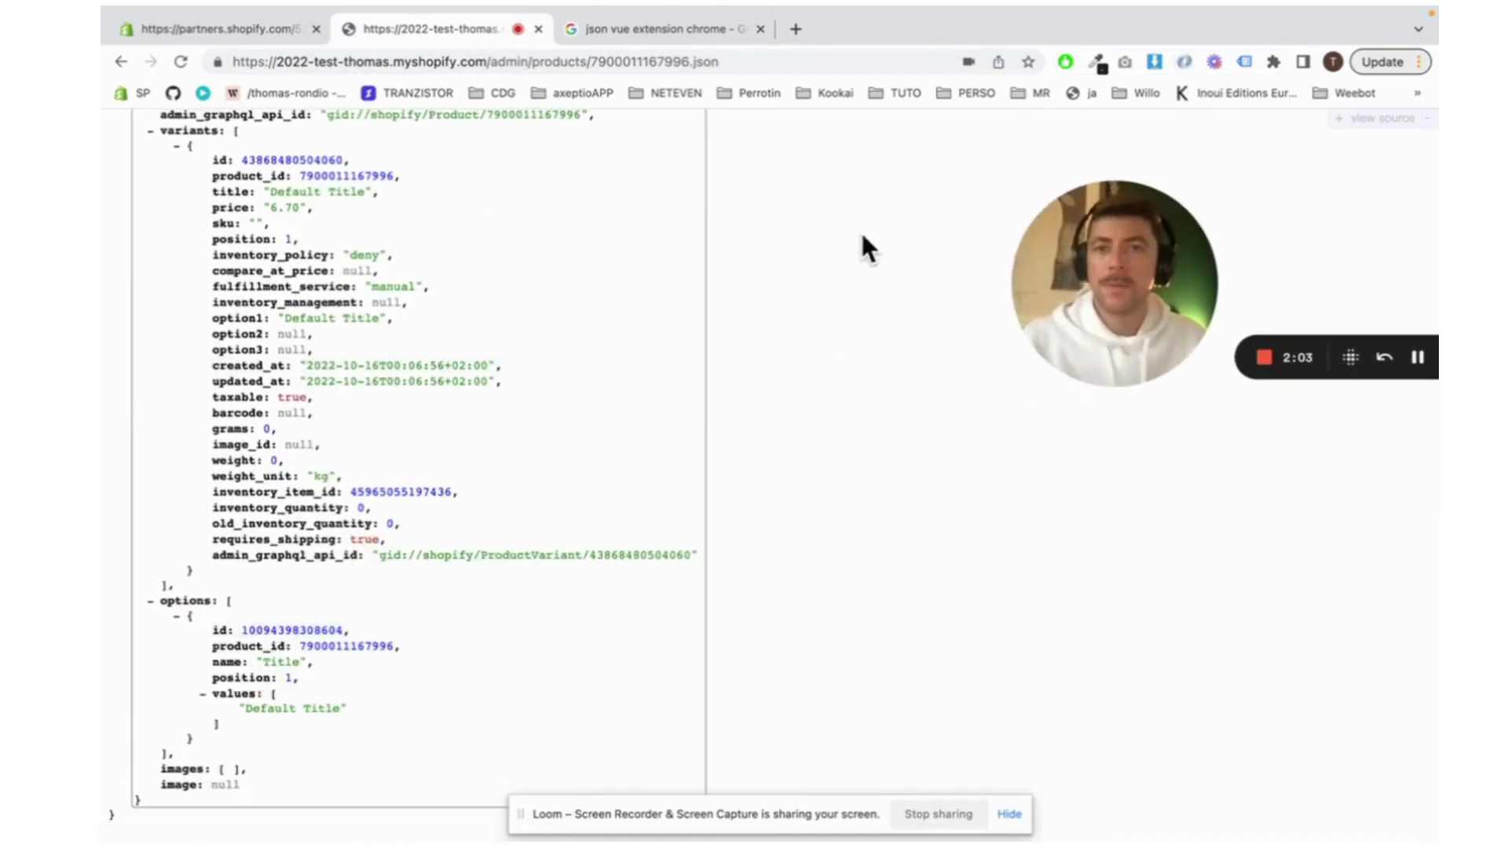
Go to the store's product list by removing the product ID and .json from the admin URL
{"action": "left_click", "coordinate": [616, 60]}
{"action": "left_click", "coordinate": [591, 62]}
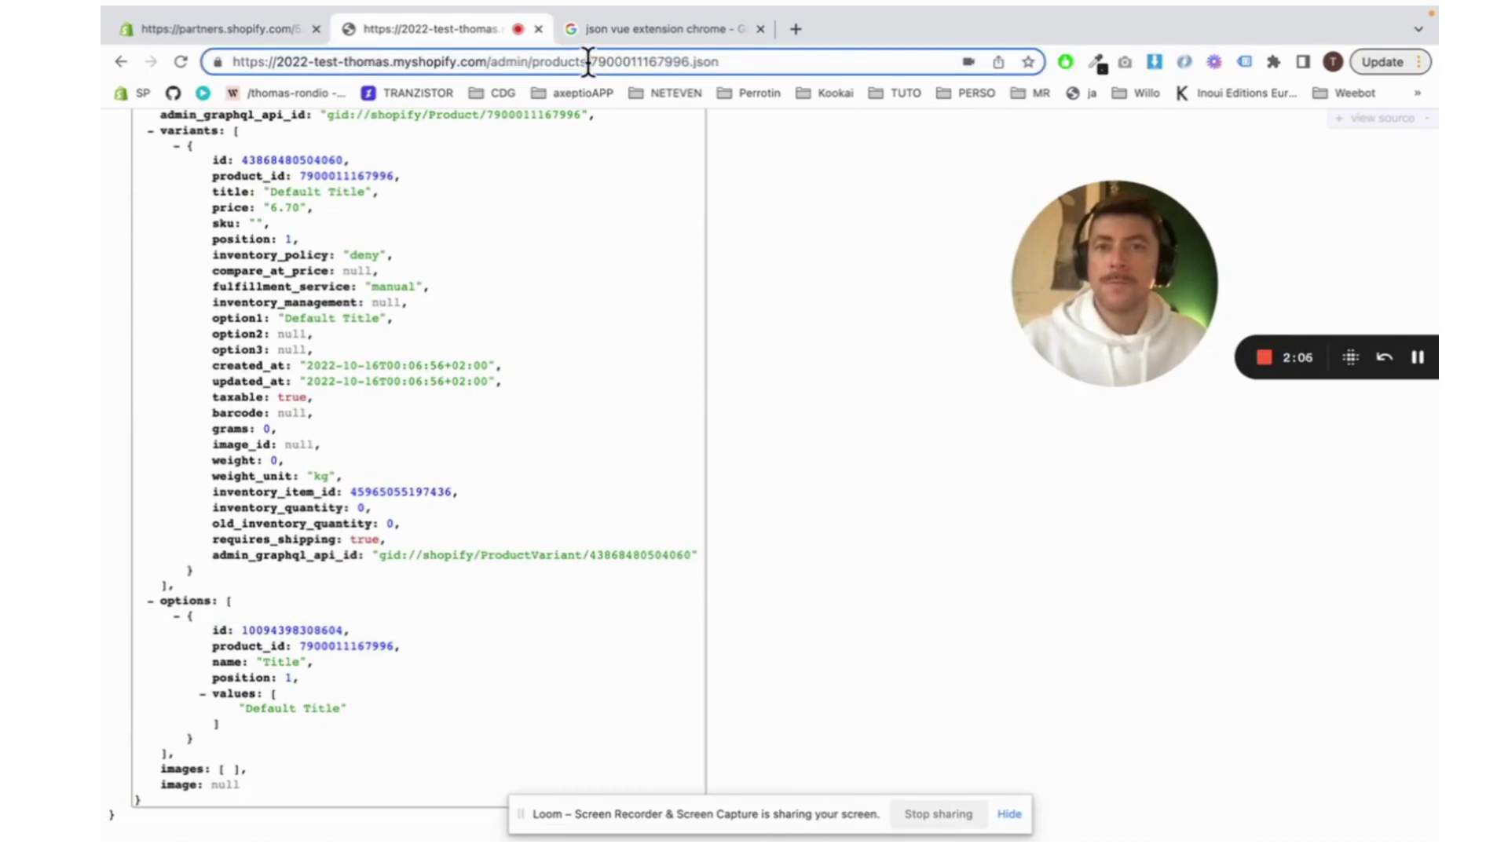
{"action": "left_click_drag", "start_coordinate": [588, 61], "coordinate": [747, 61]}
{"action": "key", "text": "BackSpace"}
{"action": "key", "text": "Return"}
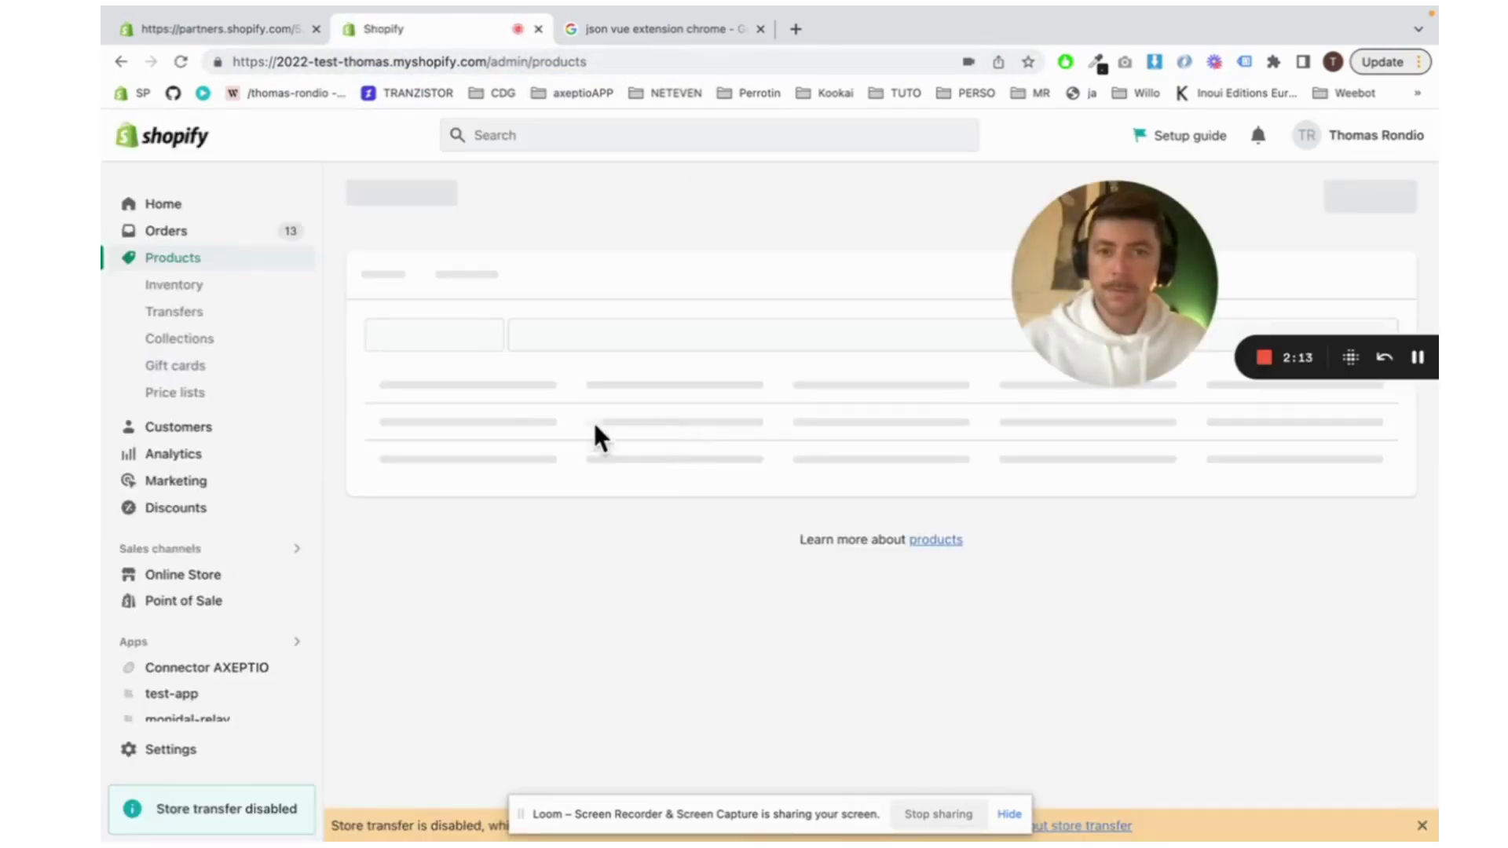
Check how many products are listed by selecting them all, and clear the selection
{"action": "left_click", "coordinate": [370, 355]}
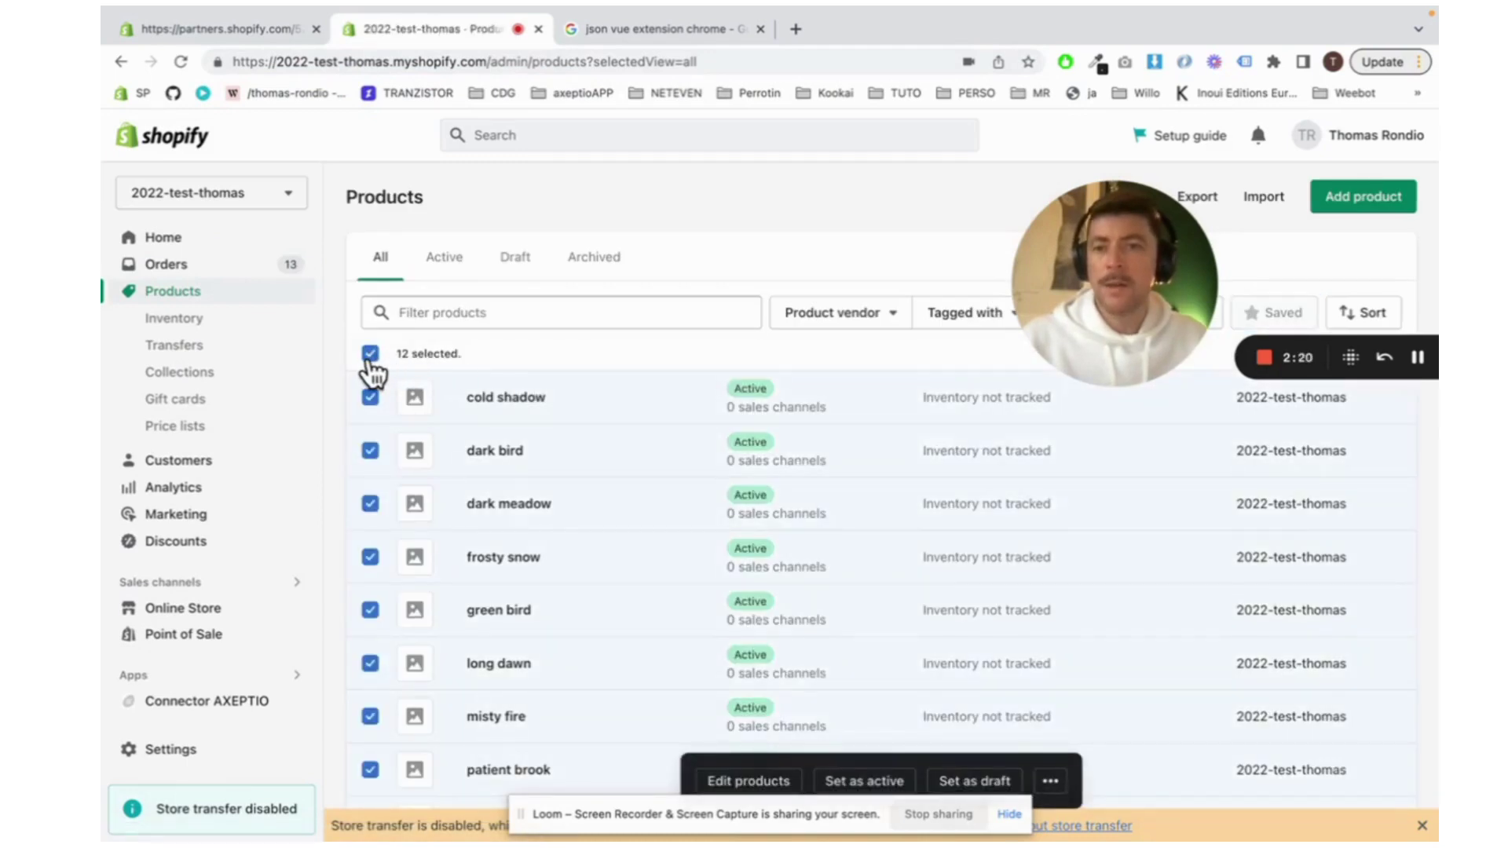
{"action": "left_click", "coordinate": [370, 355]}
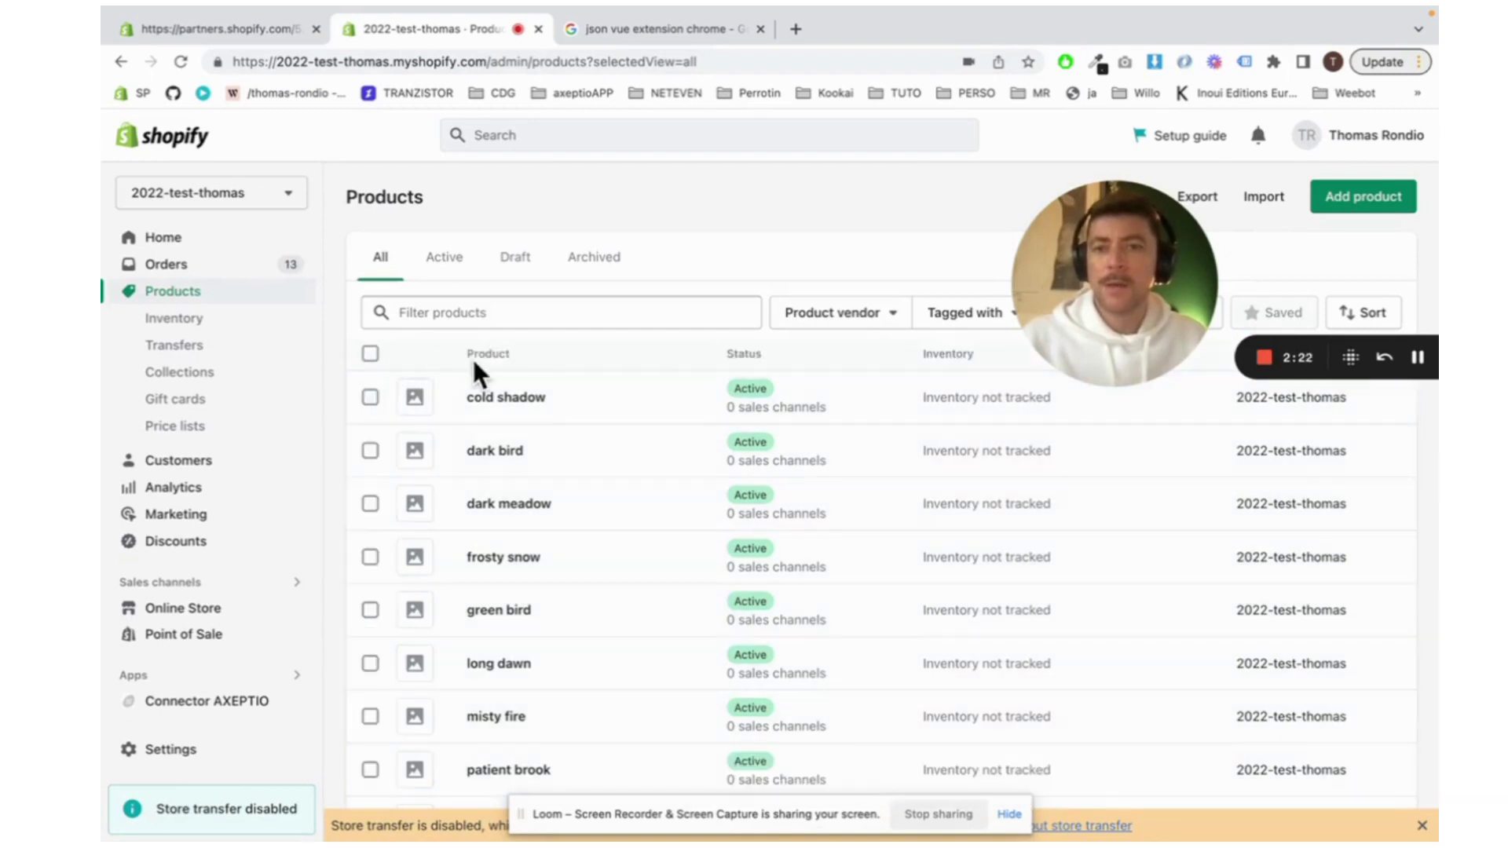
{"action": "scroll", "coordinate": [474, 373], "scroll_direction": "down", "scroll_amount": 3}
{"action": "scroll", "coordinate": [474, 370], "scroll_direction": "up", "scroll_amount": 3}
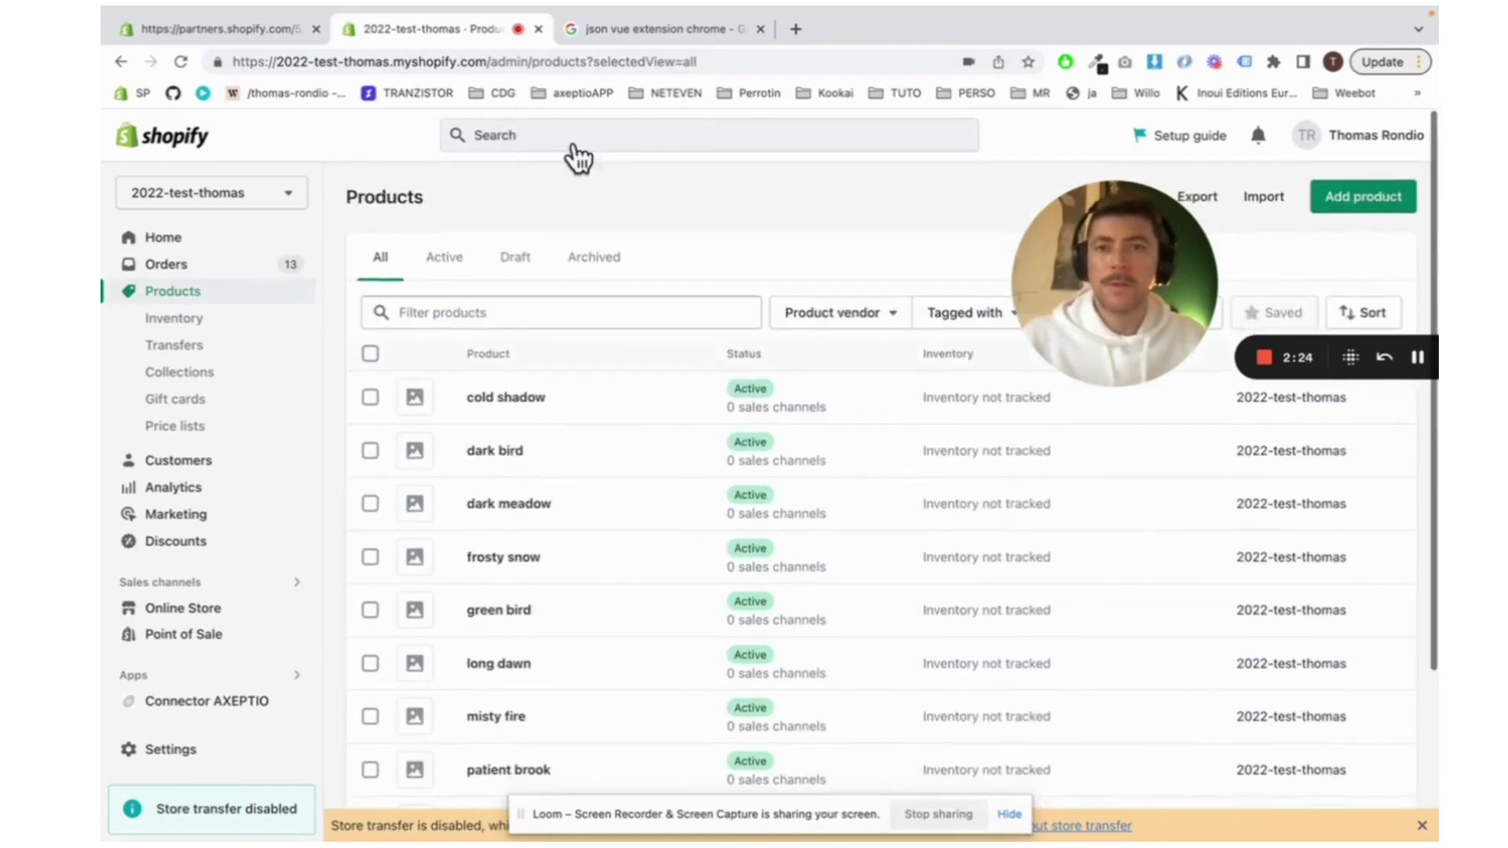
Open the store's product count as JSON by replacing the product list URL's query with /count.json
{"action": "left_click", "coordinate": [585, 63]}
{"action": "left_click", "coordinate": [584, 63]}
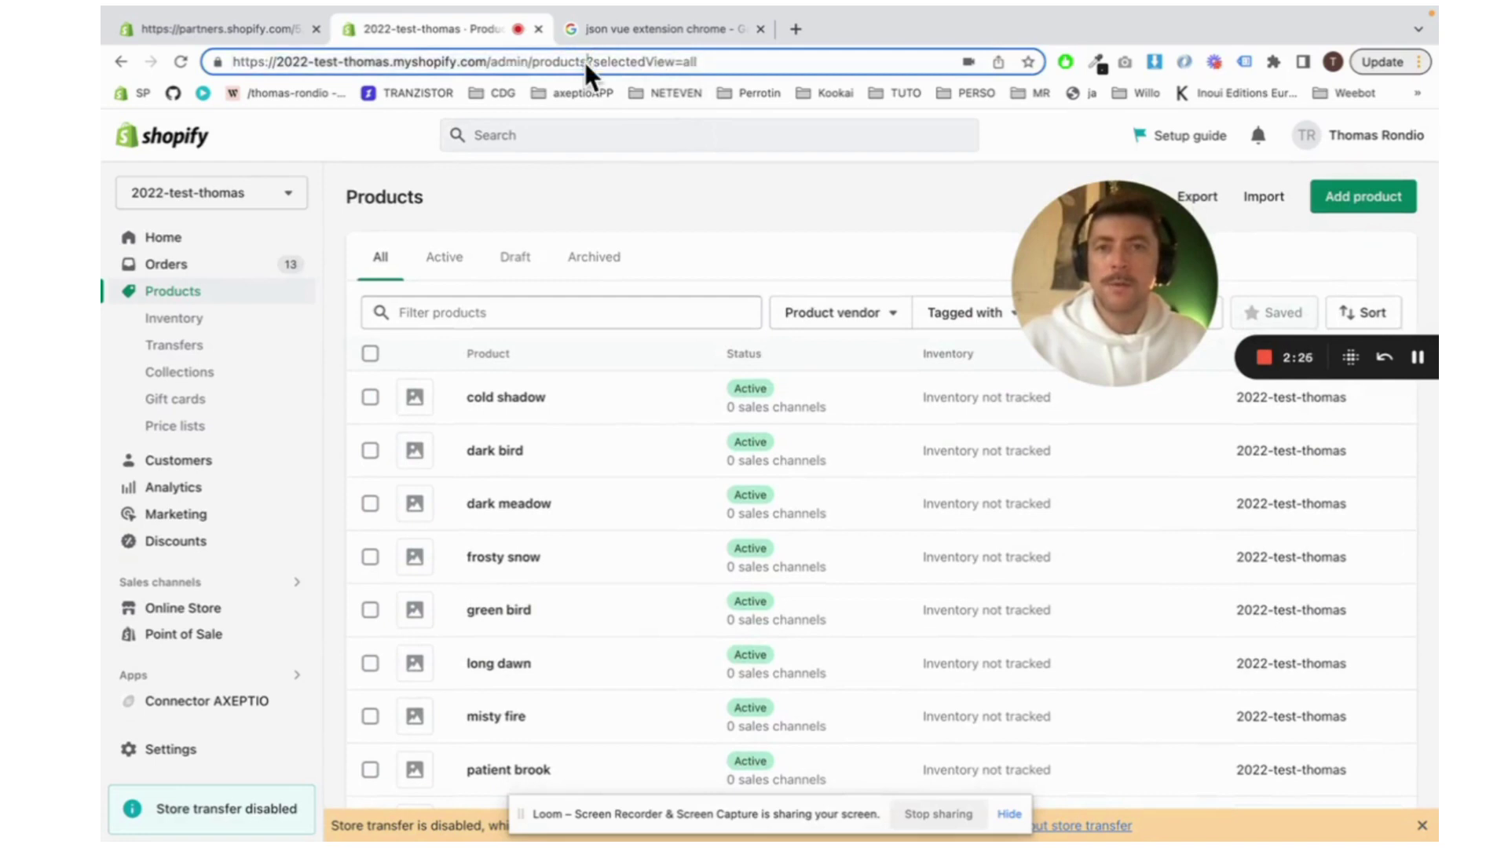
{"action": "left_click_drag", "start_coordinate": [585, 62], "coordinate": [827, 75]}
{"action": "key", "text": "BackSpace"}
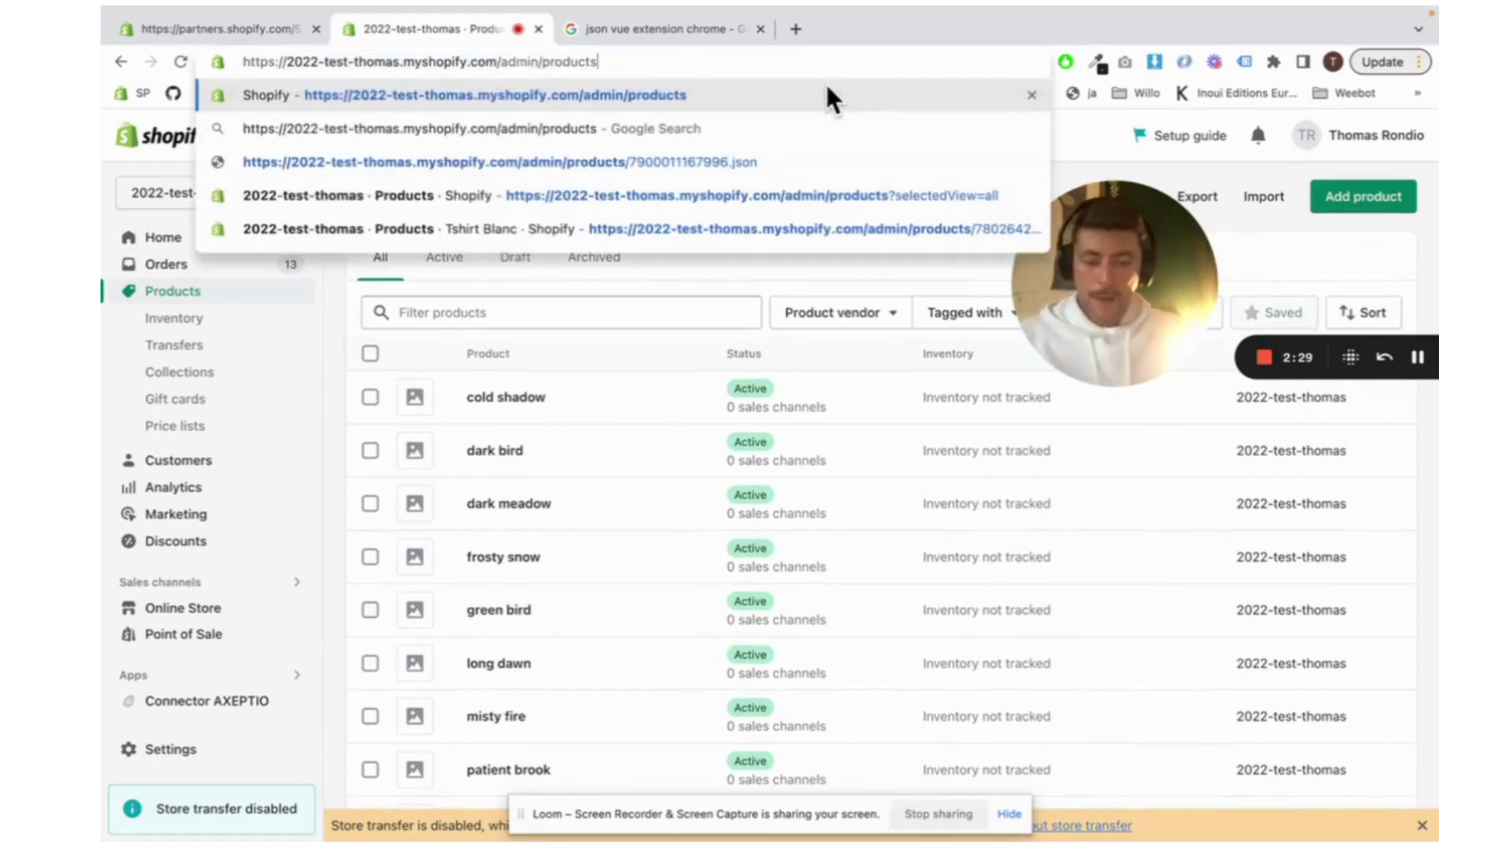
{"action": "type", "text": "/count.json"}
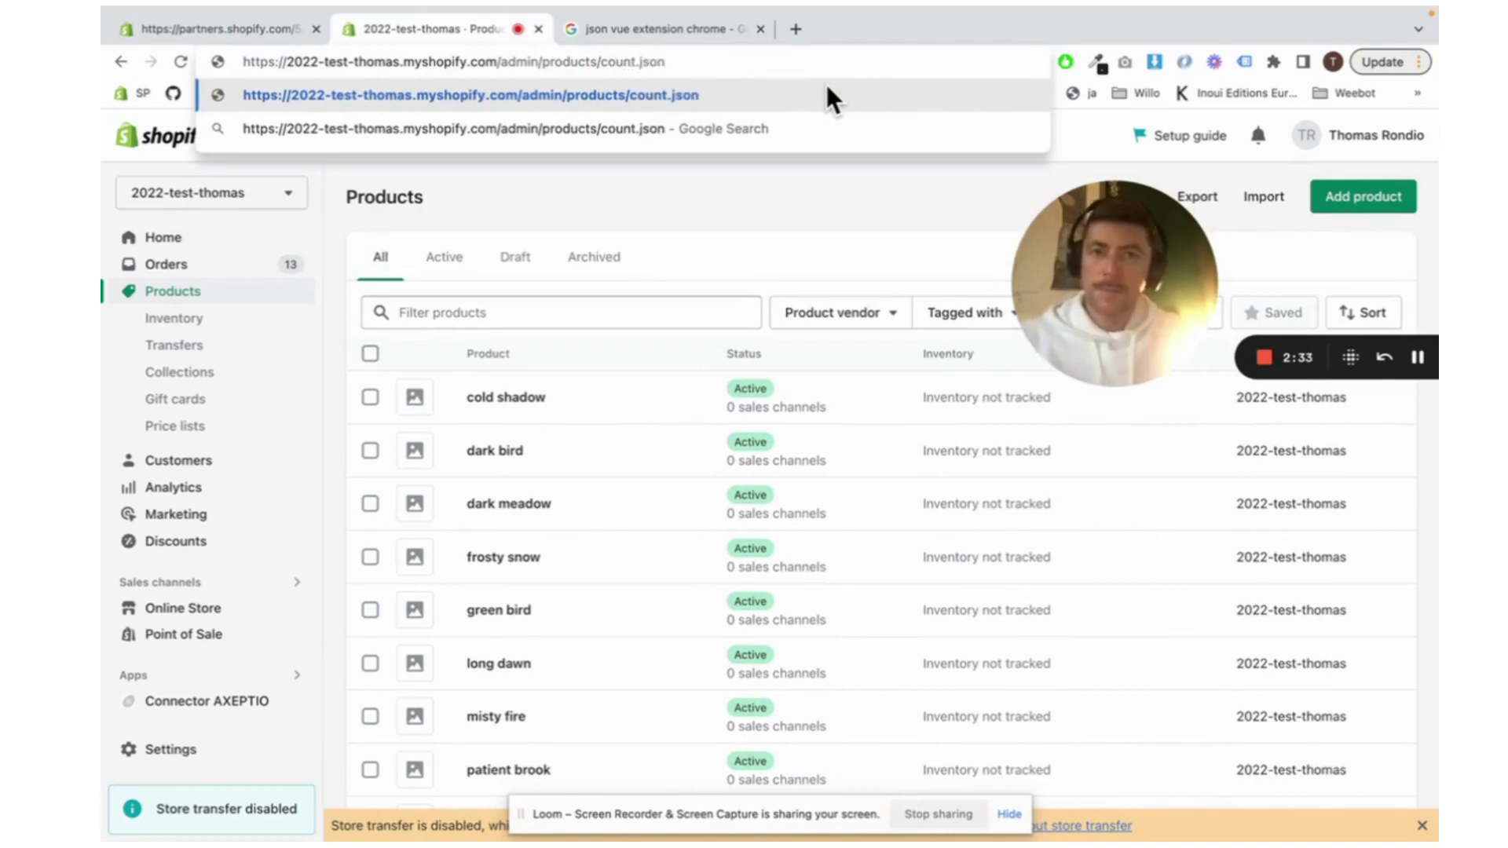
{"action": "key", "text": "Return"}
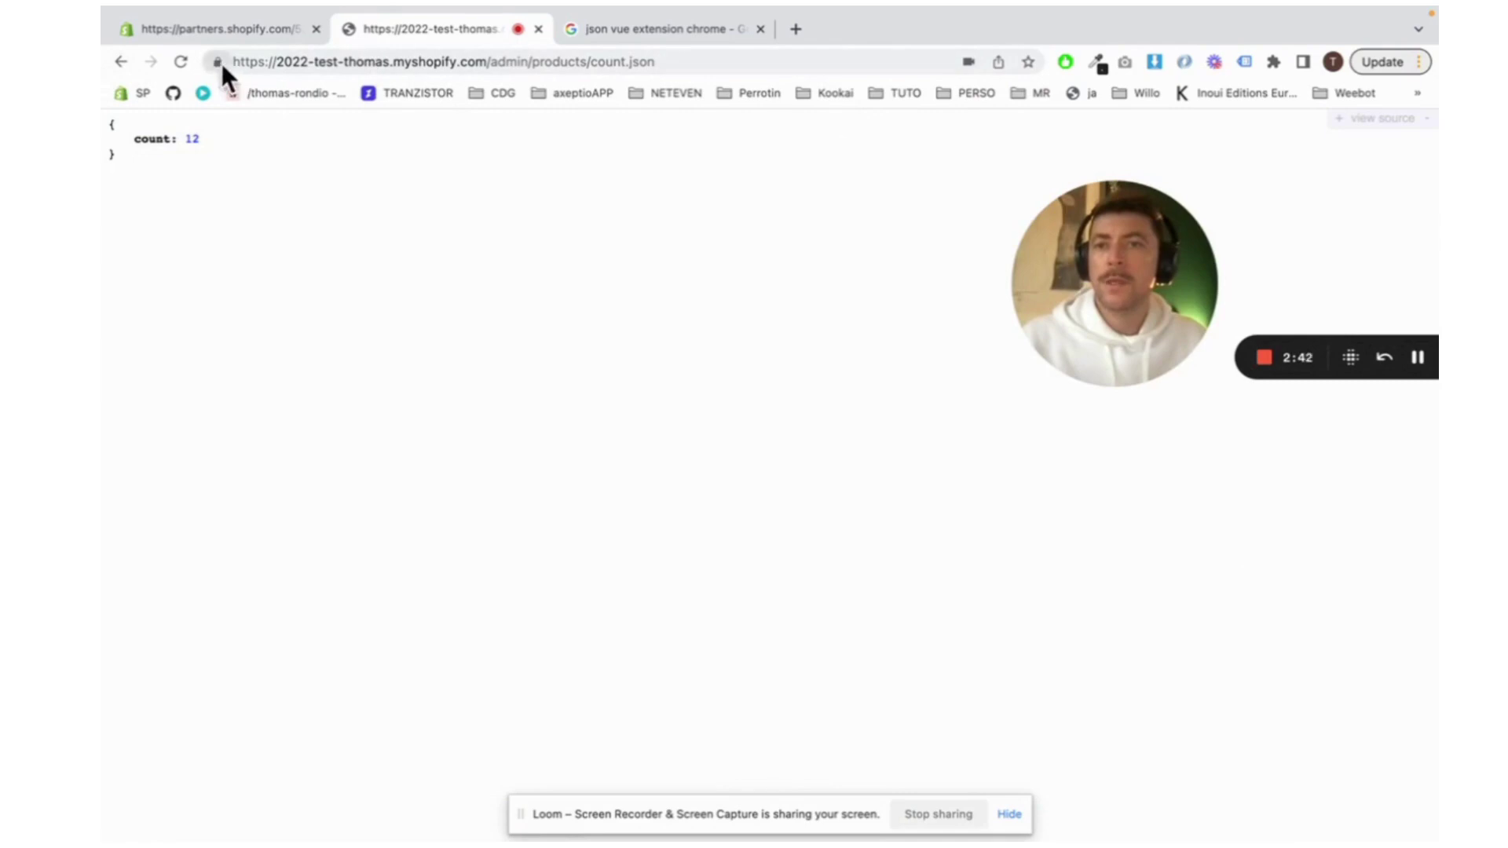
Go to the store's Orders page and open the order count as JSON by replacing the URL's query with /count.json
{"action": "left_click", "coordinate": [119, 62]}
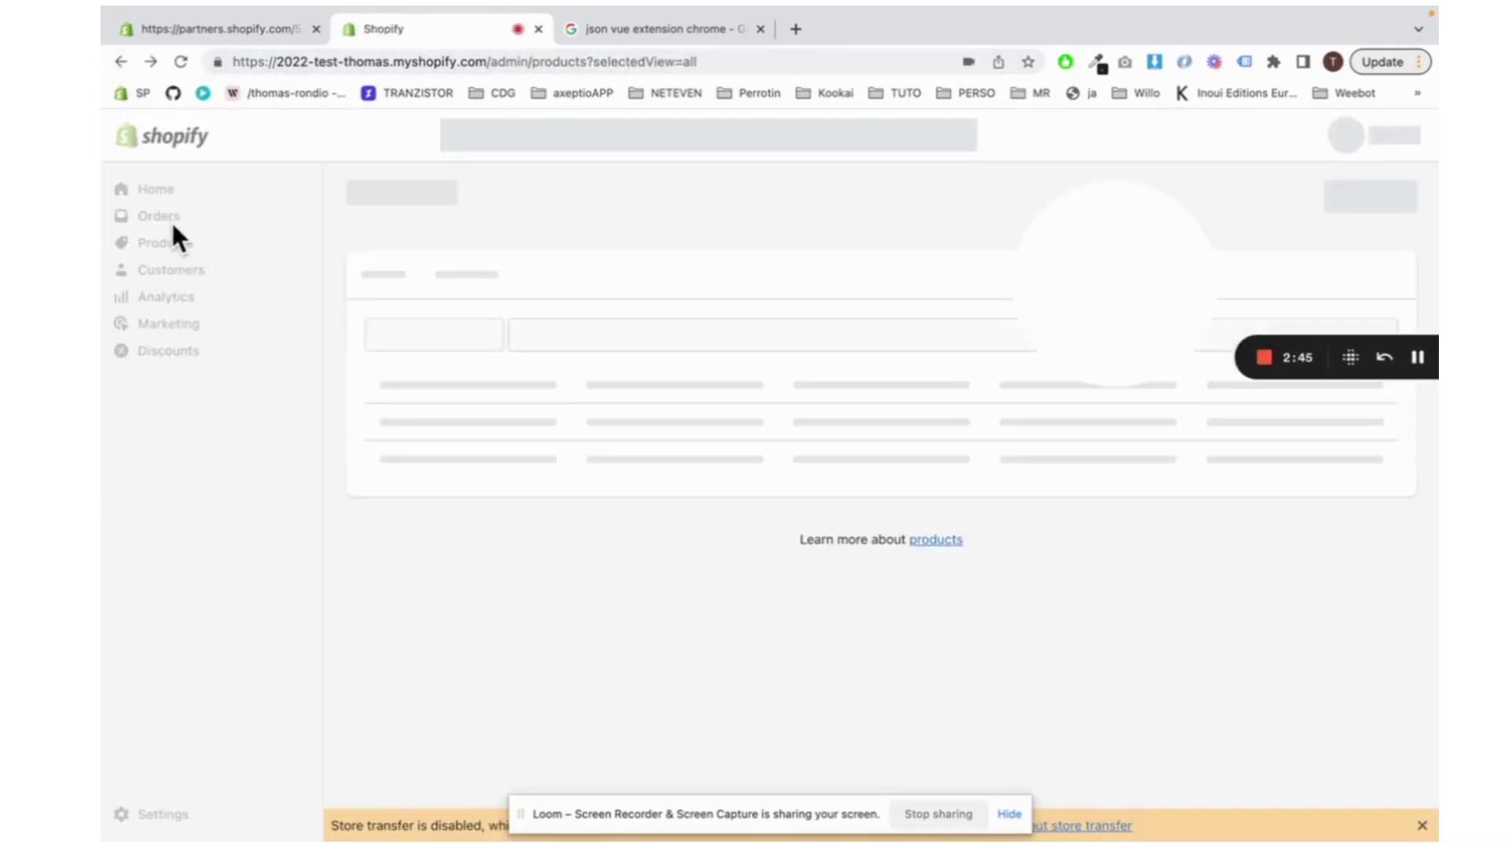
{"action": "left_click", "coordinate": [174, 229]}
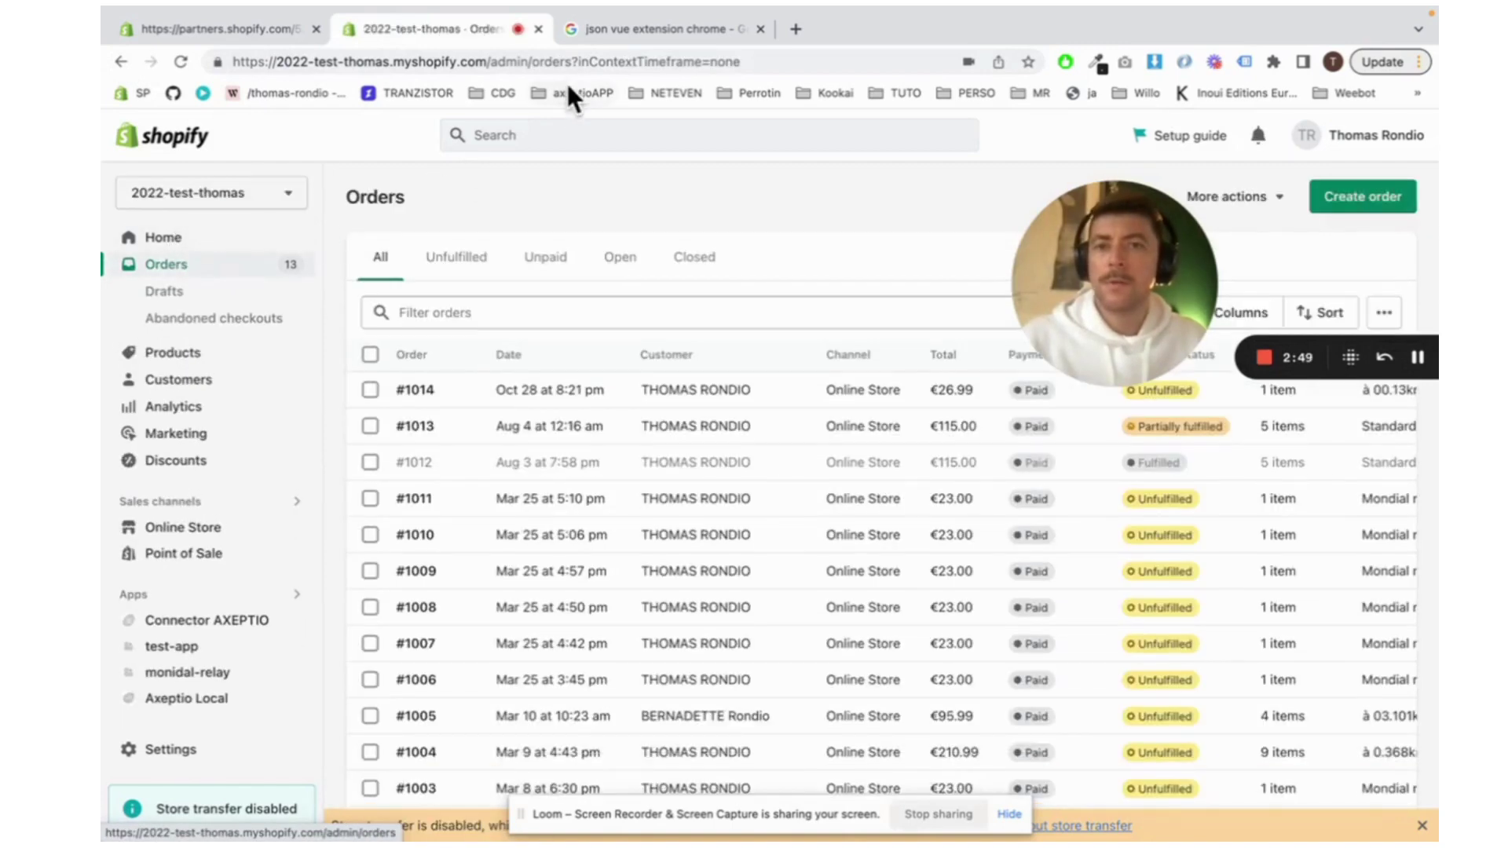
{"action": "left_click", "coordinate": [568, 61]}
{"action": "left_click", "coordinate": [569, 61]}
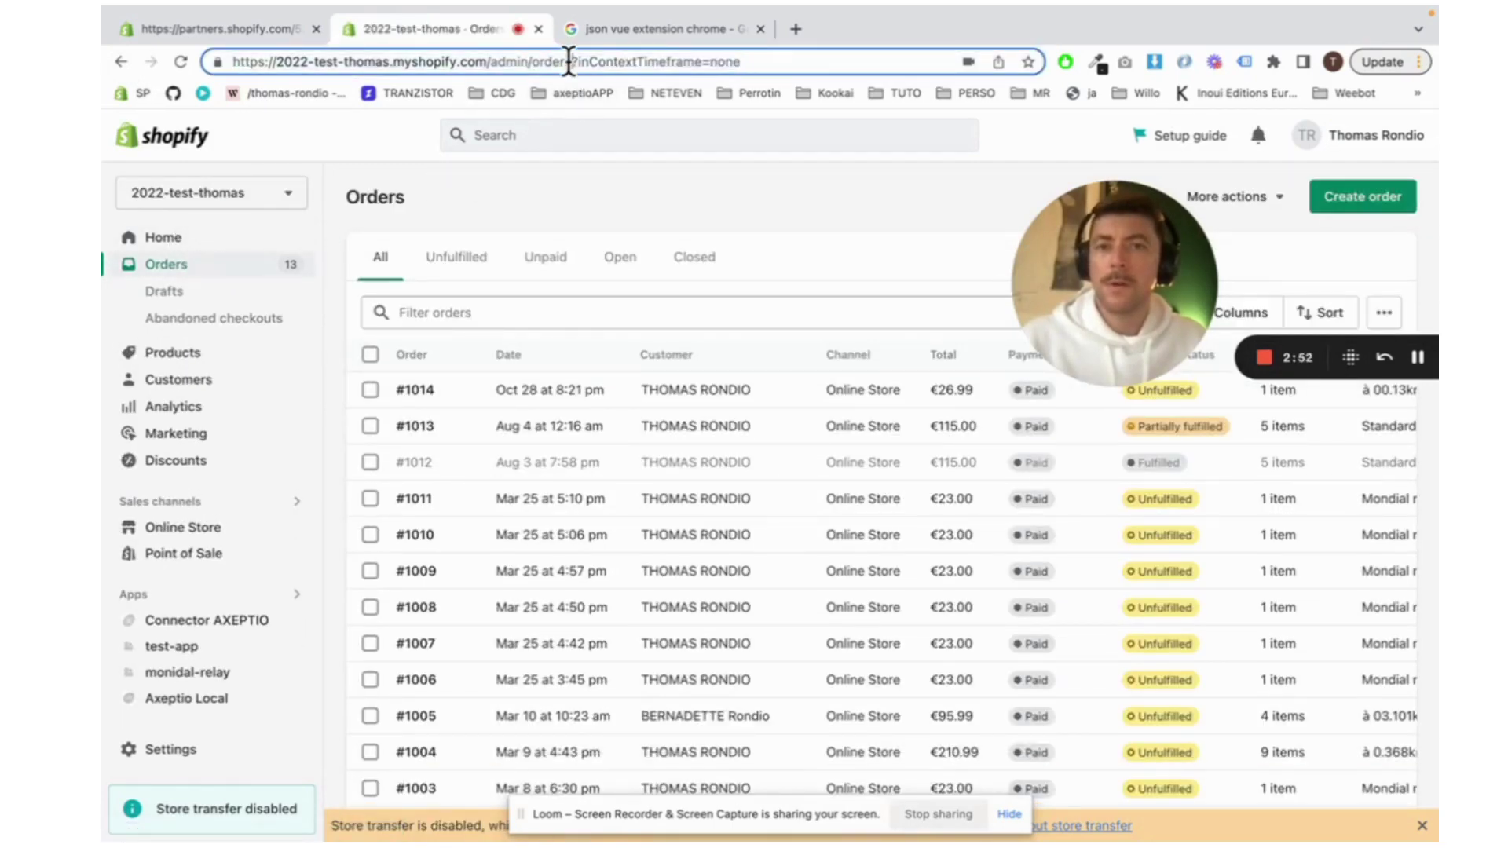
{"action": "left_click_drag", "start_coordinate": [568, 61], "coordinate": [1038, 88]}
{"action": "type", "text": "/count.j"}
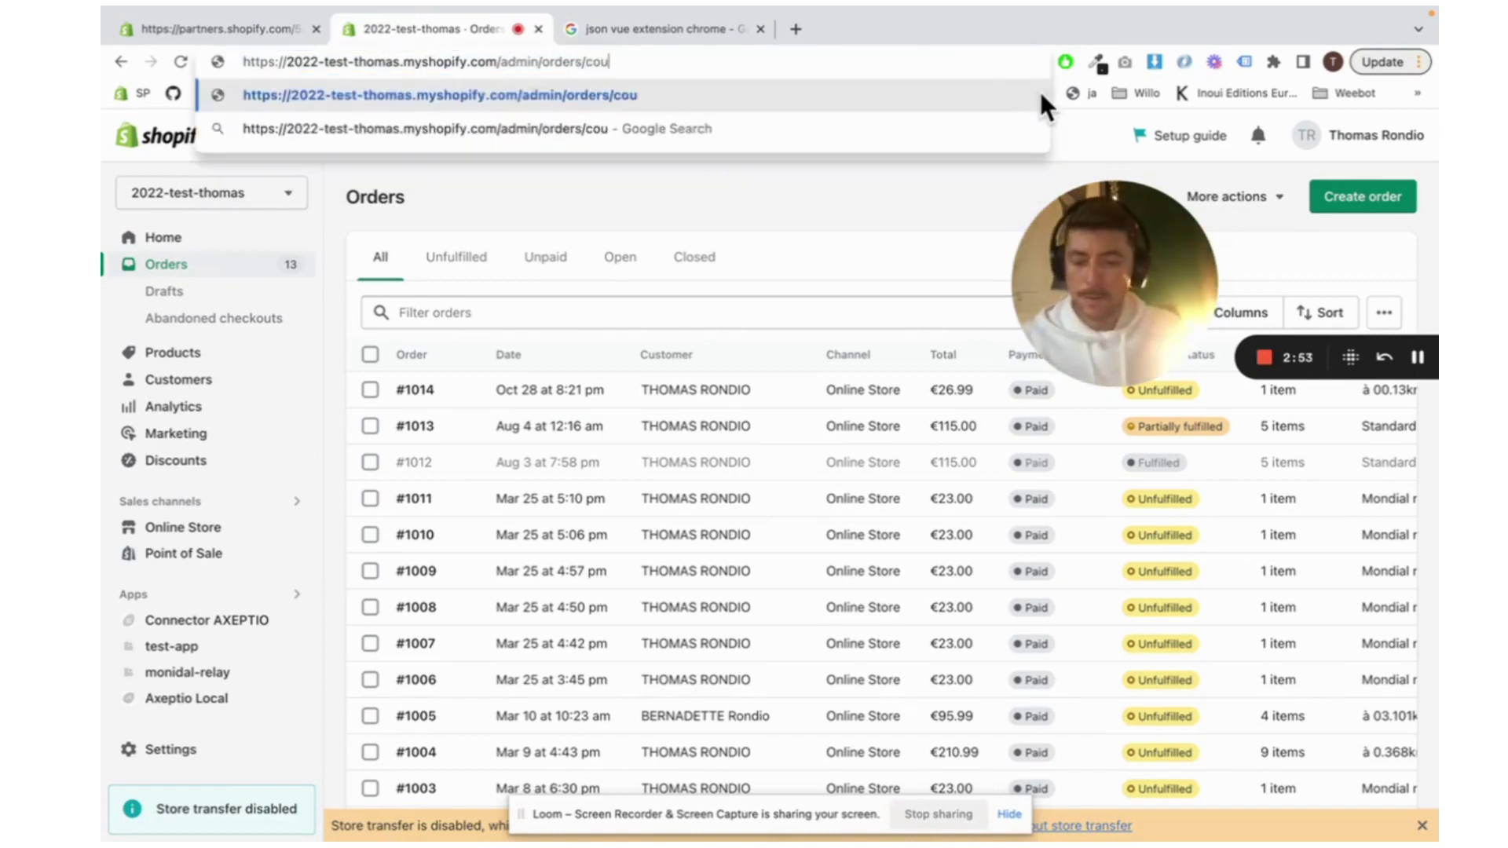
{"action": "type", "text": "son"}
{"action": "key", "text": "Return"}
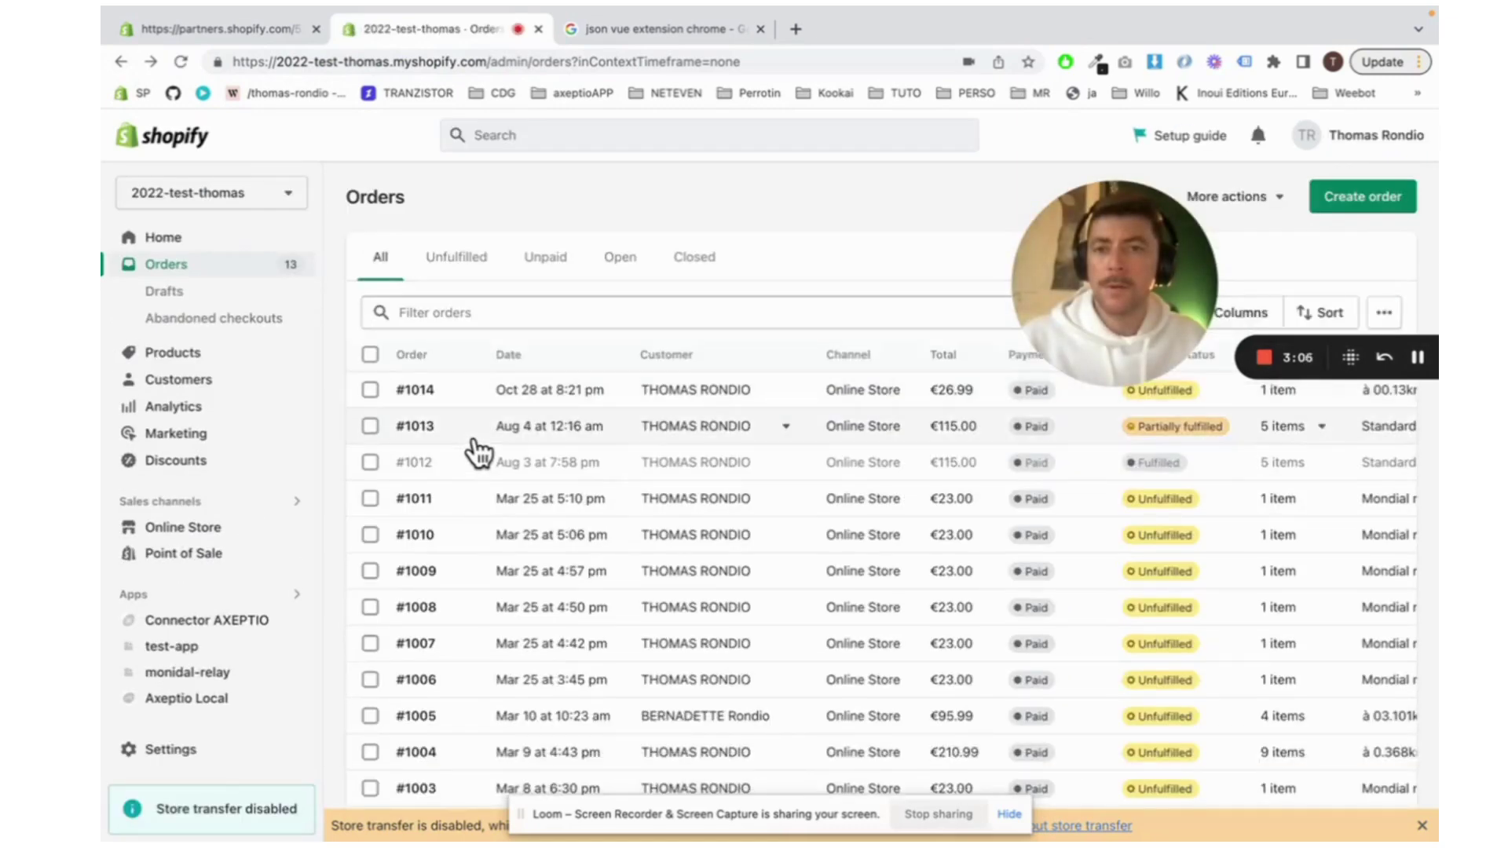
Open the partially fulfilled August 4 order and display its data as JSON by appending .json to its URL
{"action": "left_click", "coordinate": [473, 440]}
{"action": "left_click", "coordinate": [747, 64]}
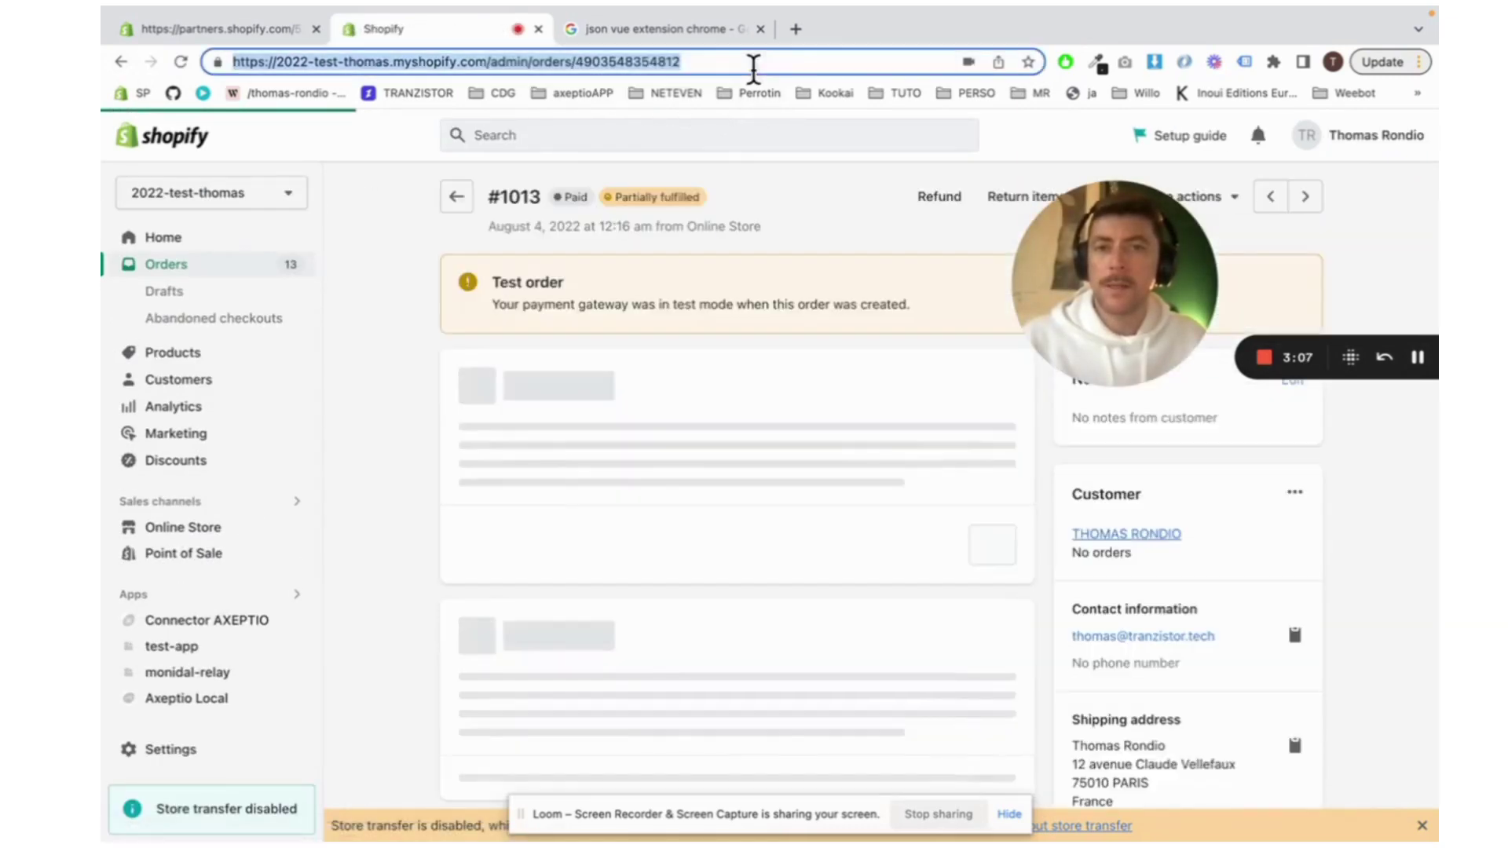
{"action": "left_click", "coordinate": [767, 64]}
{"action": "type", "text": ".j"}
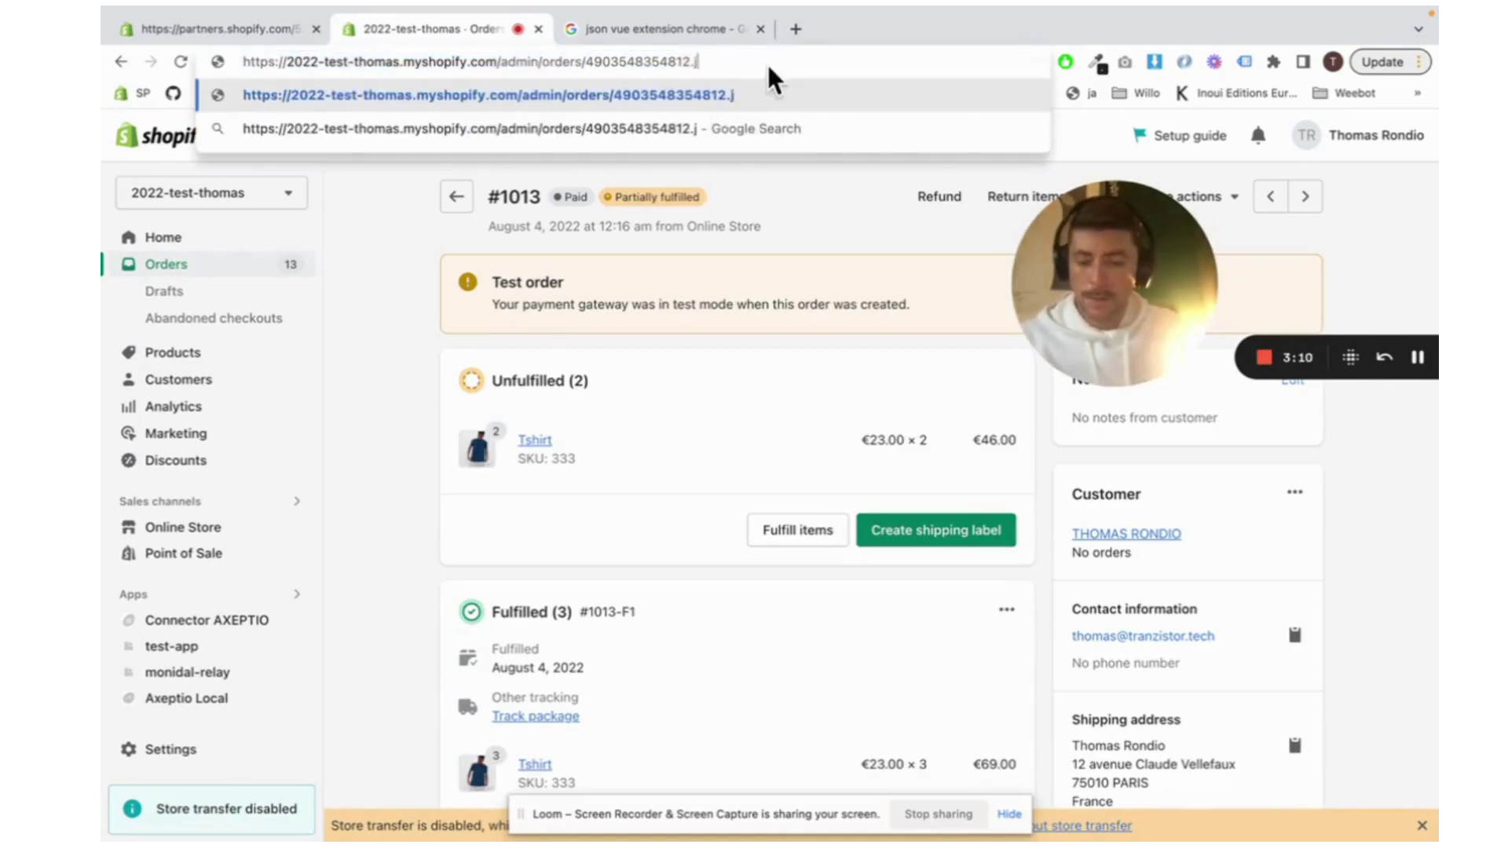
{"action": "type", "text": "son"}
{"action": "key", "text": "Return"}
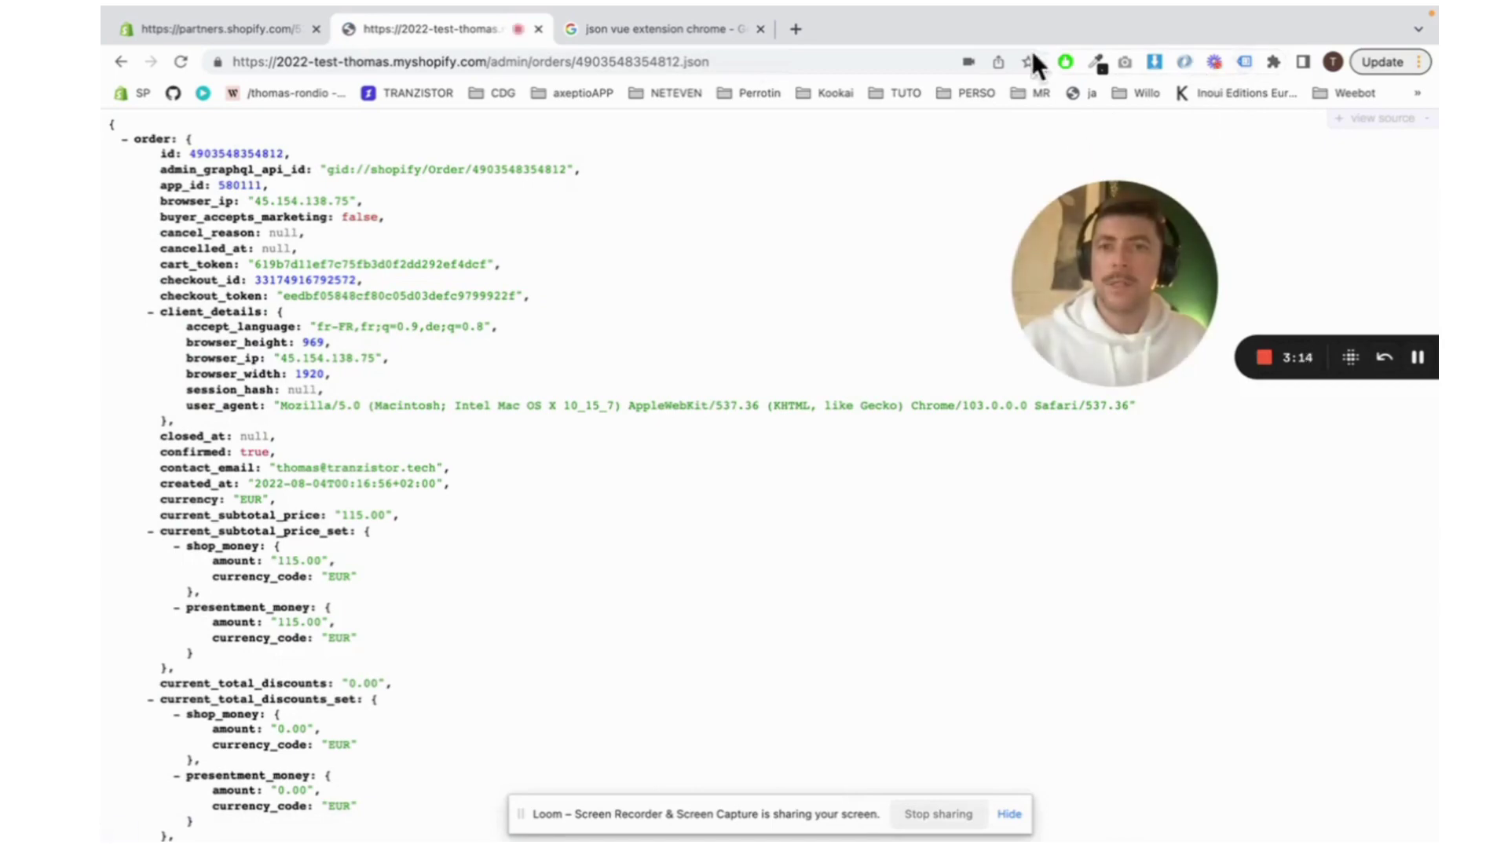
Review the order's JSON data, from its prices and line items through to the shipping lines
{"action": "scroll", "coordinate": [277, 219], "scroll_direction": "down", "scroll_amount": 20}
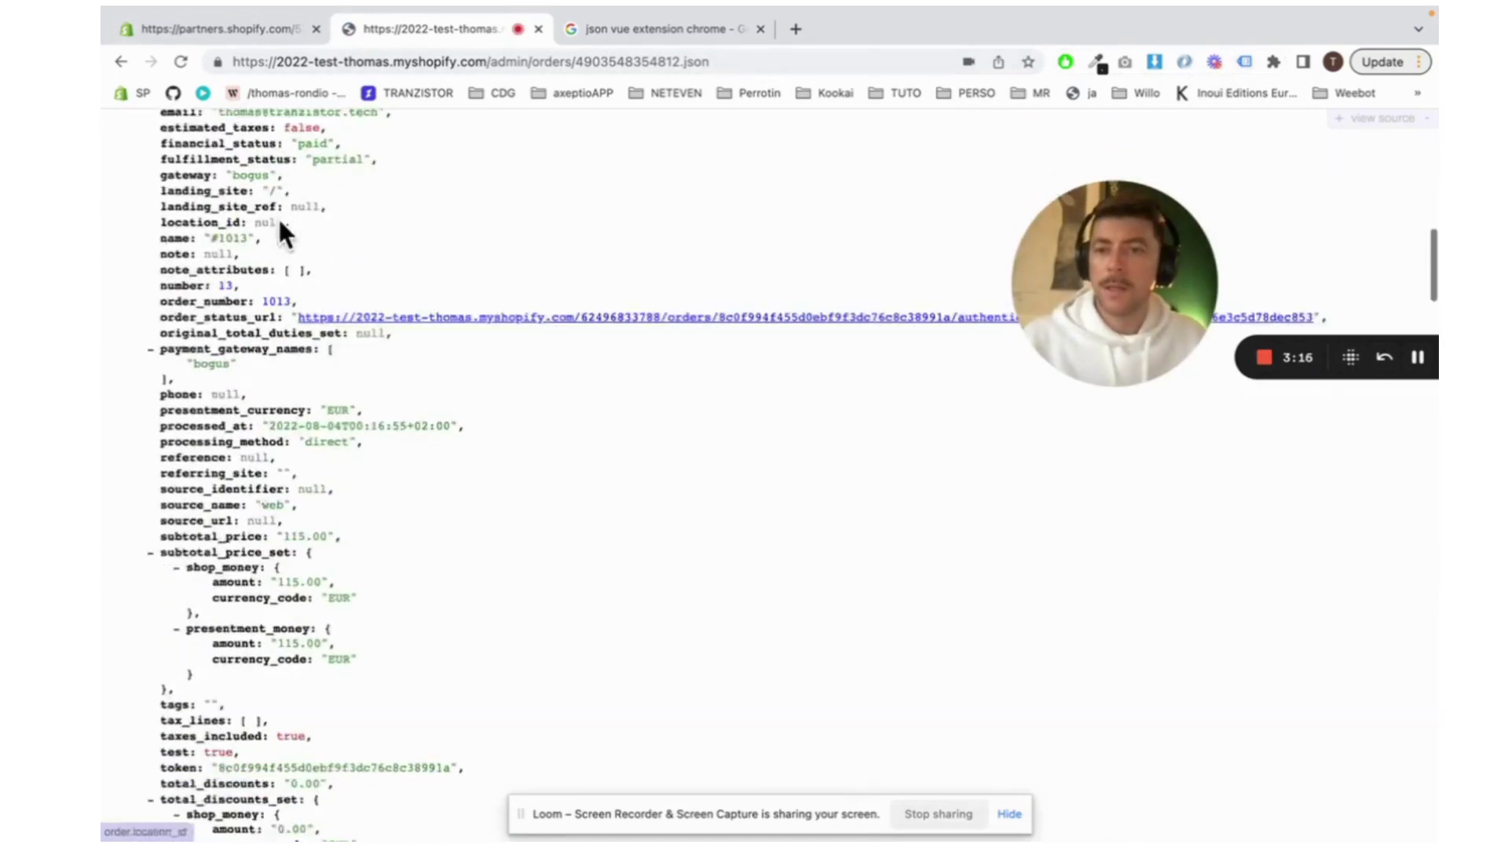
{"action": "scroll", "coordinate": [277, 220], "scroll_direction": "down", "scroll_amount": 20}
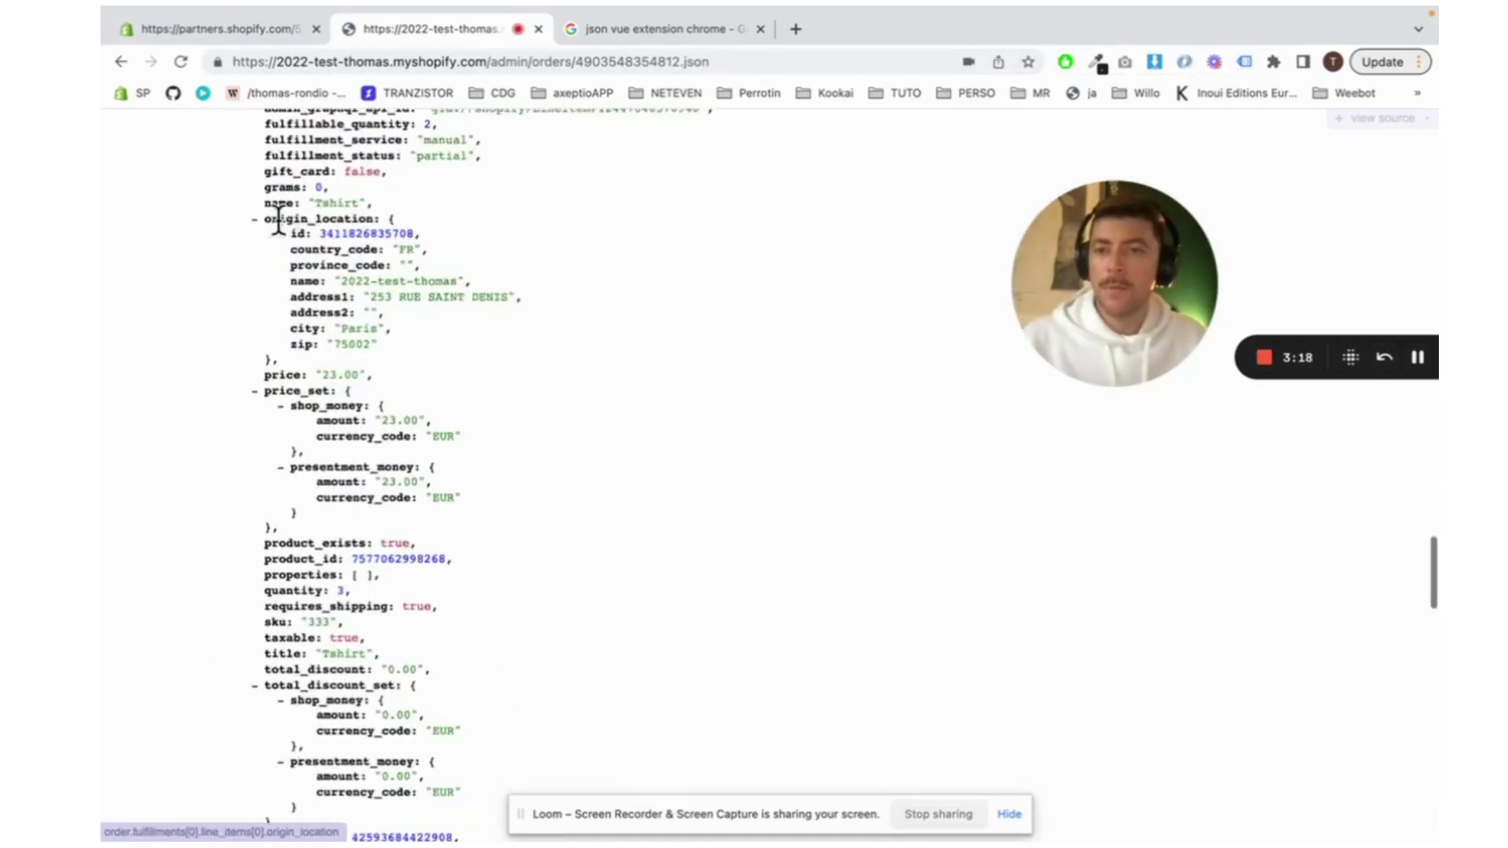
{"action": "scroll", "coordinate": [279, 222], "scroll_direction": "down", "scroll_amount": 15}
{"action": "scroll", "coordinate": [279, 340], "scroll_direction": "up", "scroll_amount": 2}
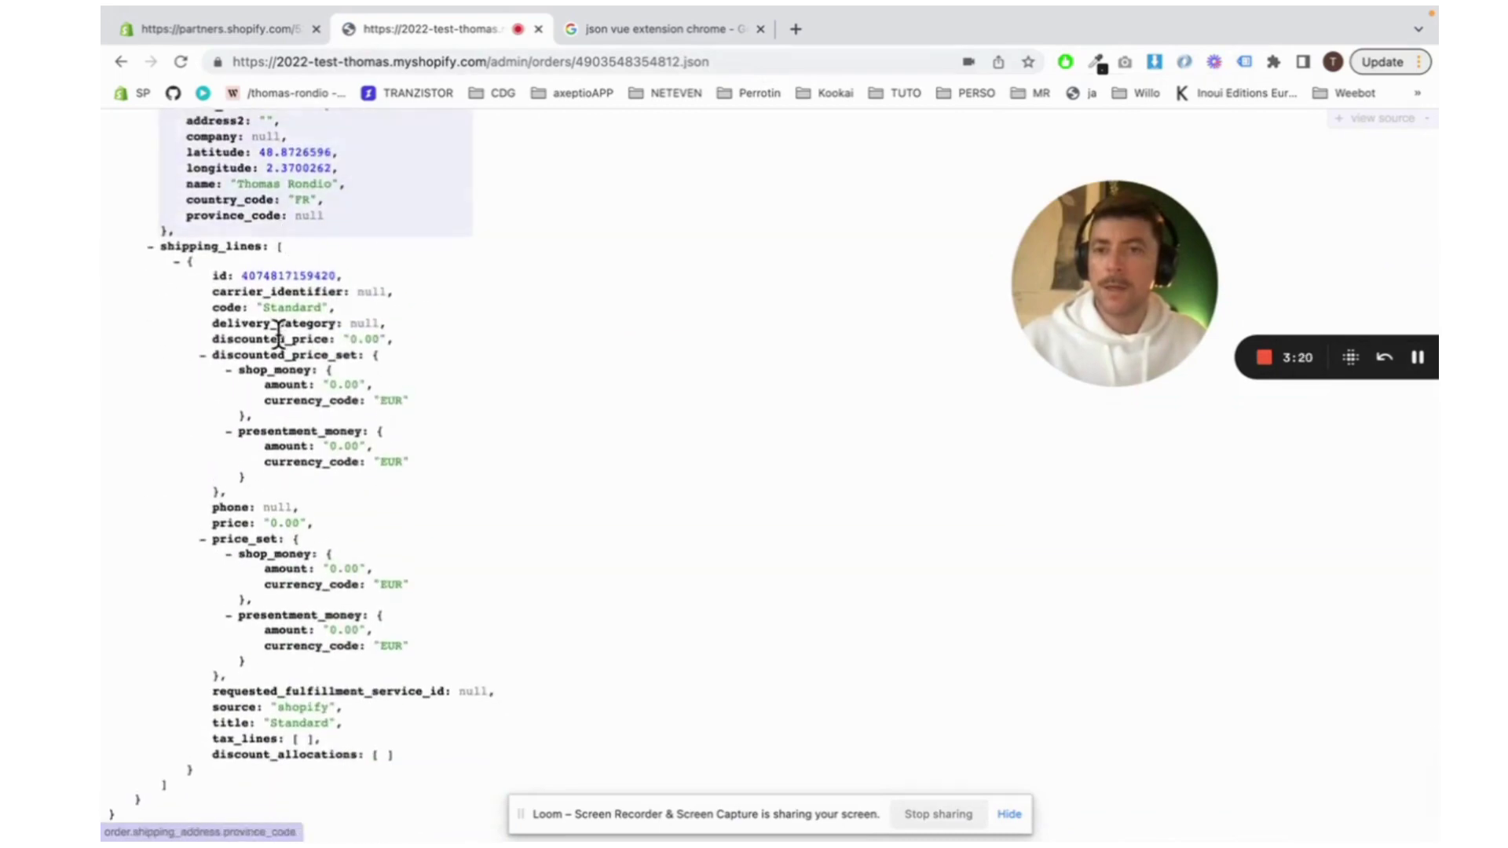
{"action": "scroll", "coordinate": [278, 558], "scroll_direction": "up", "scroll_amount": 20}
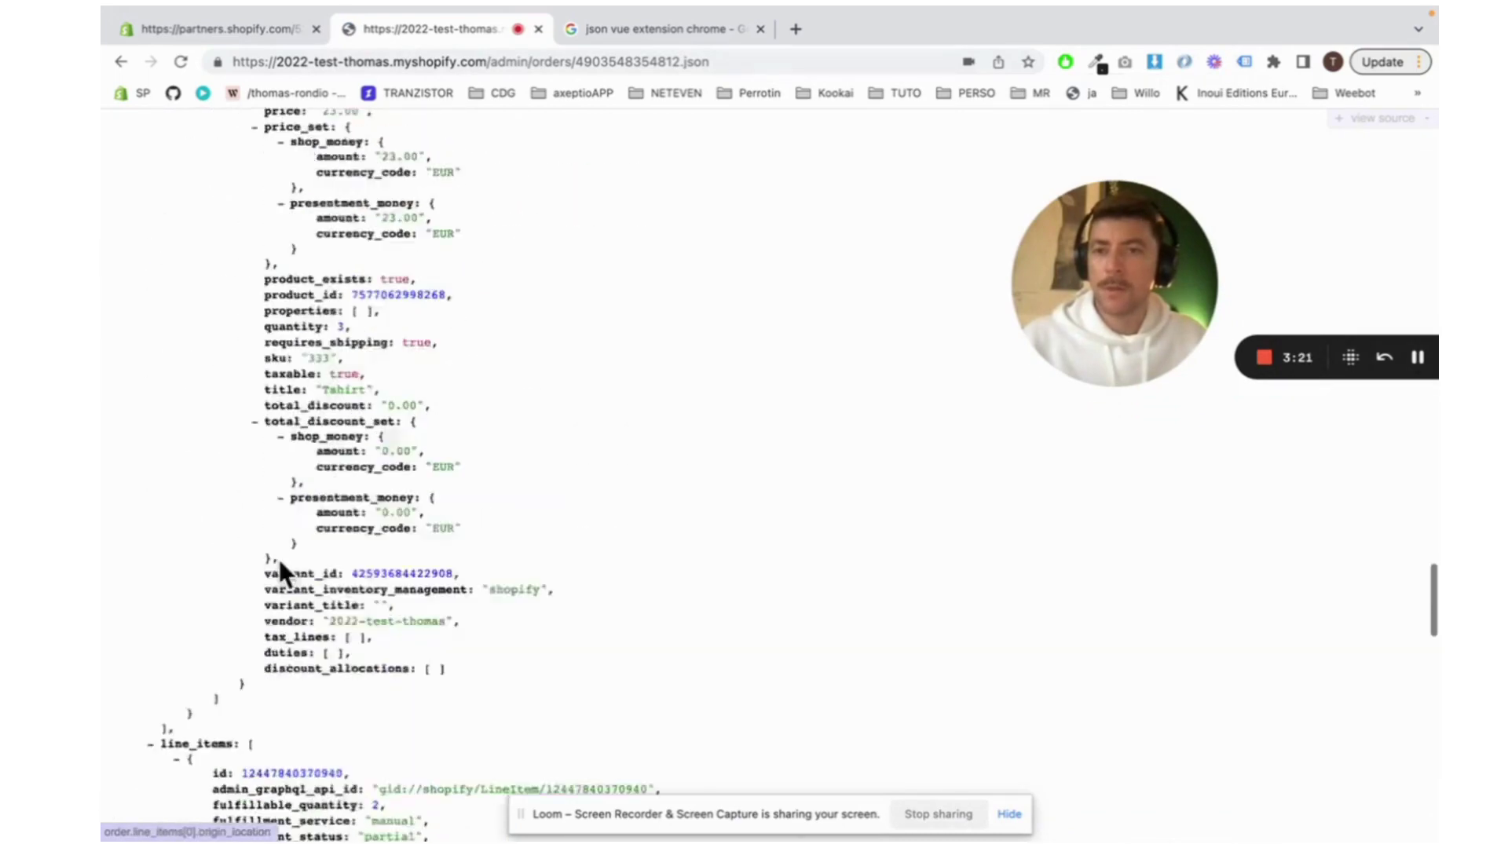
{"action": "scroll", "coordinate": [277, 556], "scroll_direction": "up", "scroll_amount": 20}
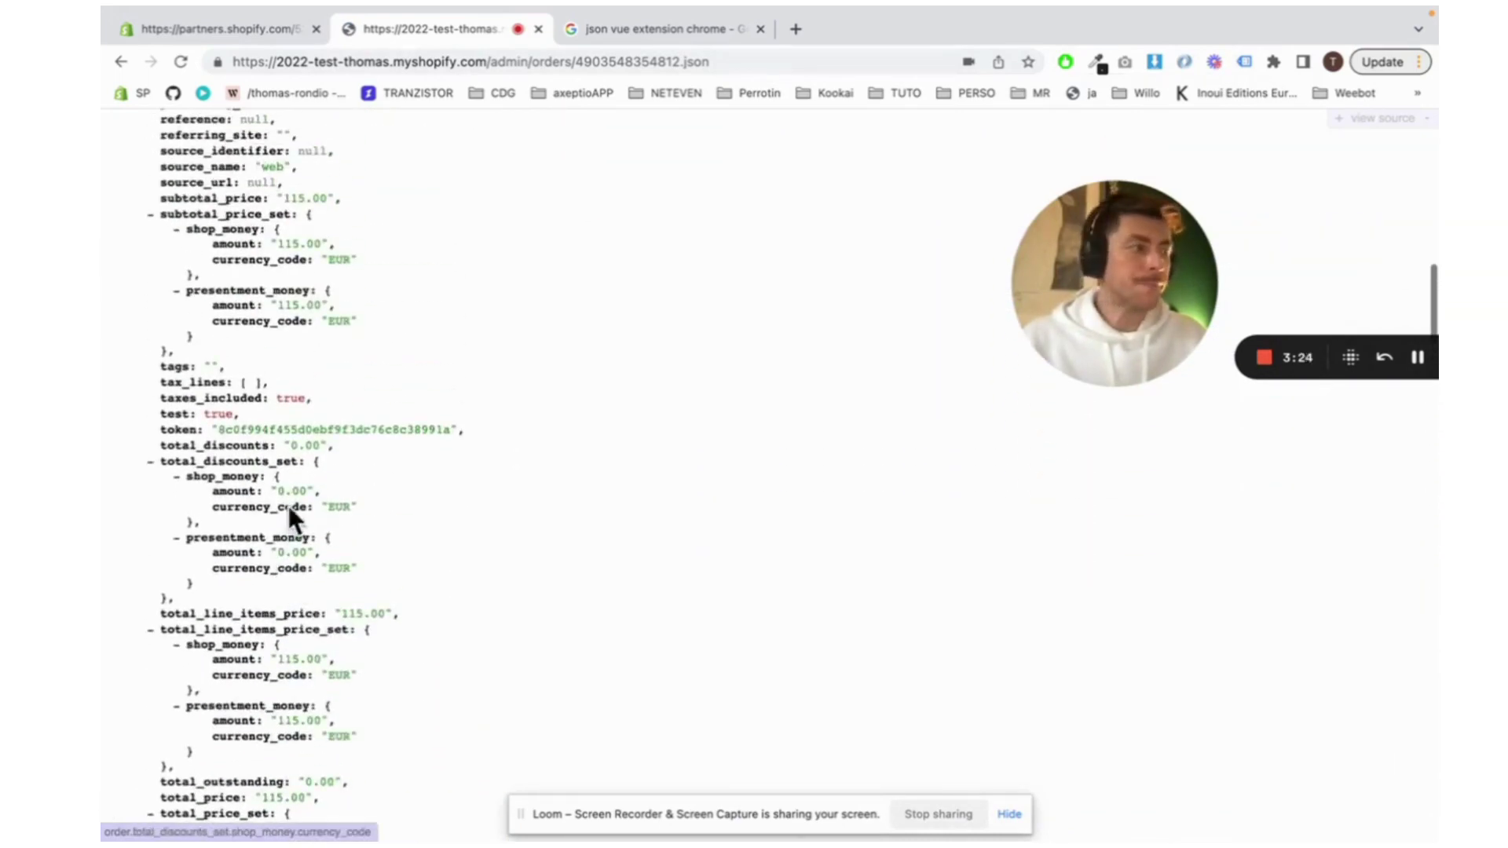
{"action": "scroll", "coordinate": [289, 497], "scroll_direction": "up", "scroll_amount": 4}
{"action": "mouse_move", "coordinate": [527, 1]}
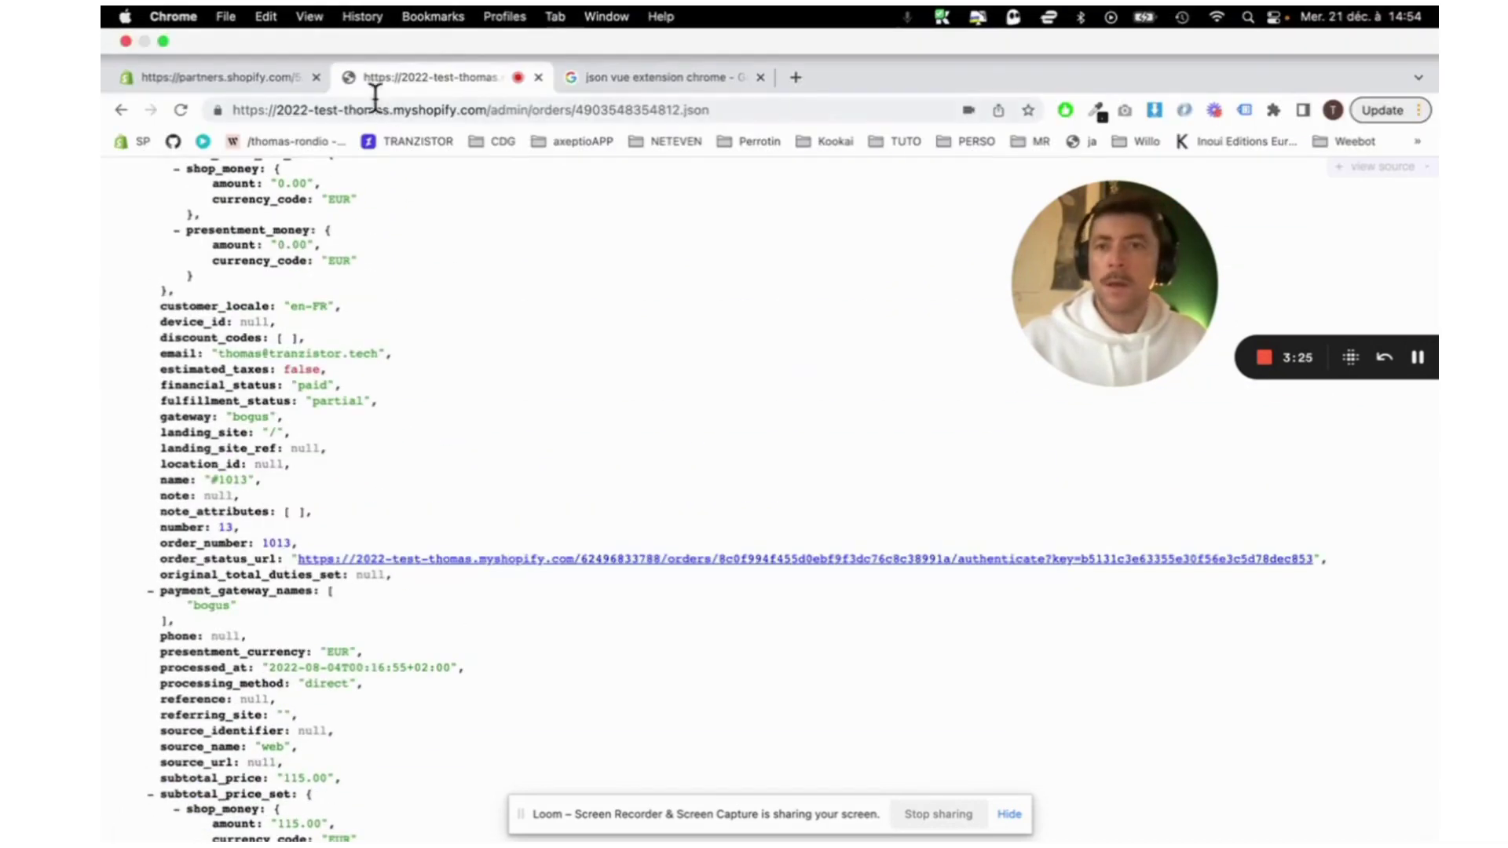
{"action": "left_click", "coordinate": [576, 69]}
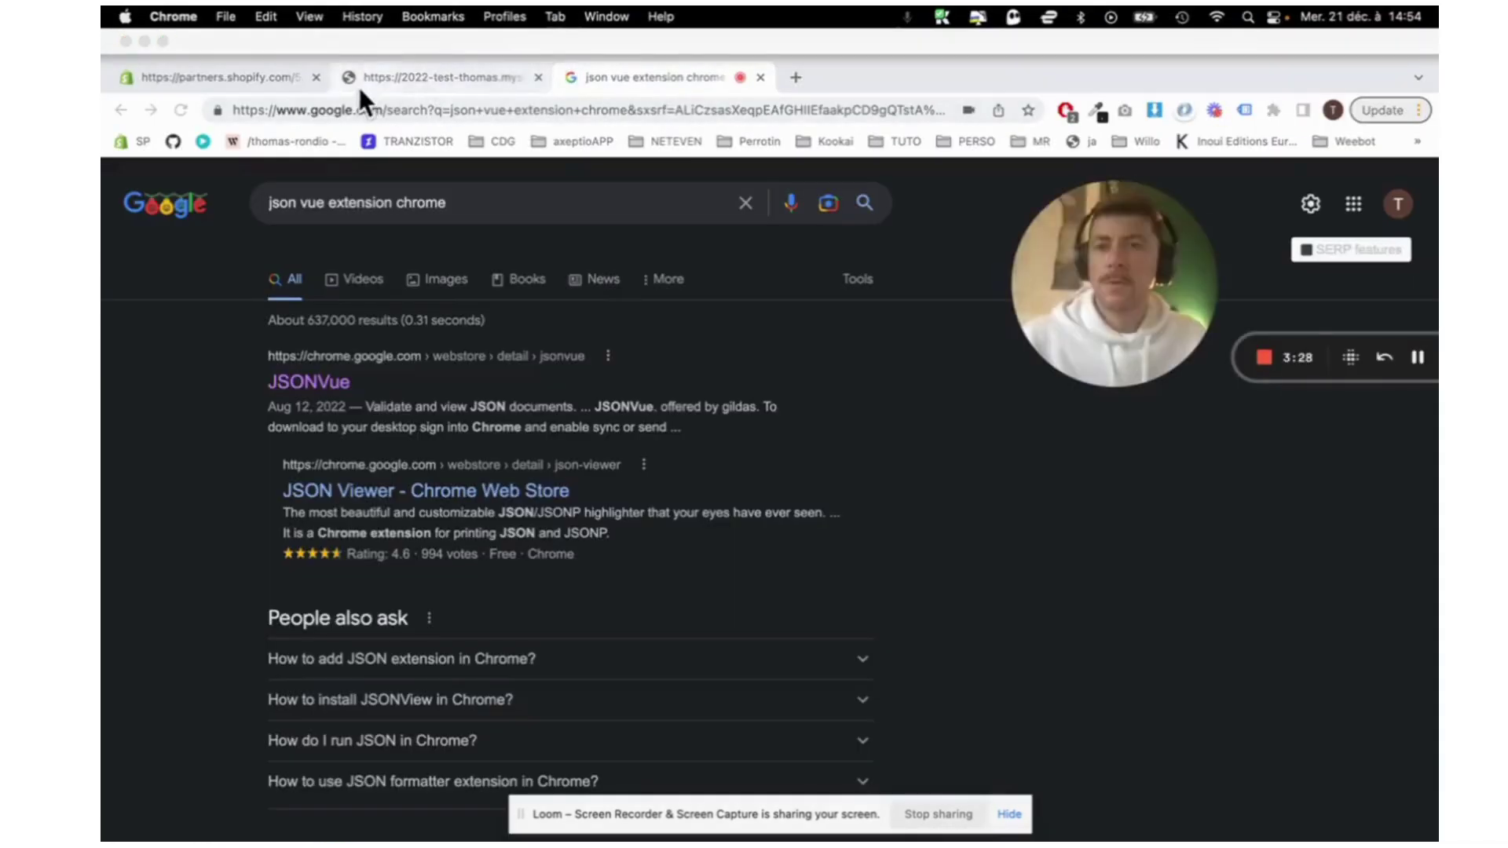
{"action": "left_click", "coordinate": [459, 77]}
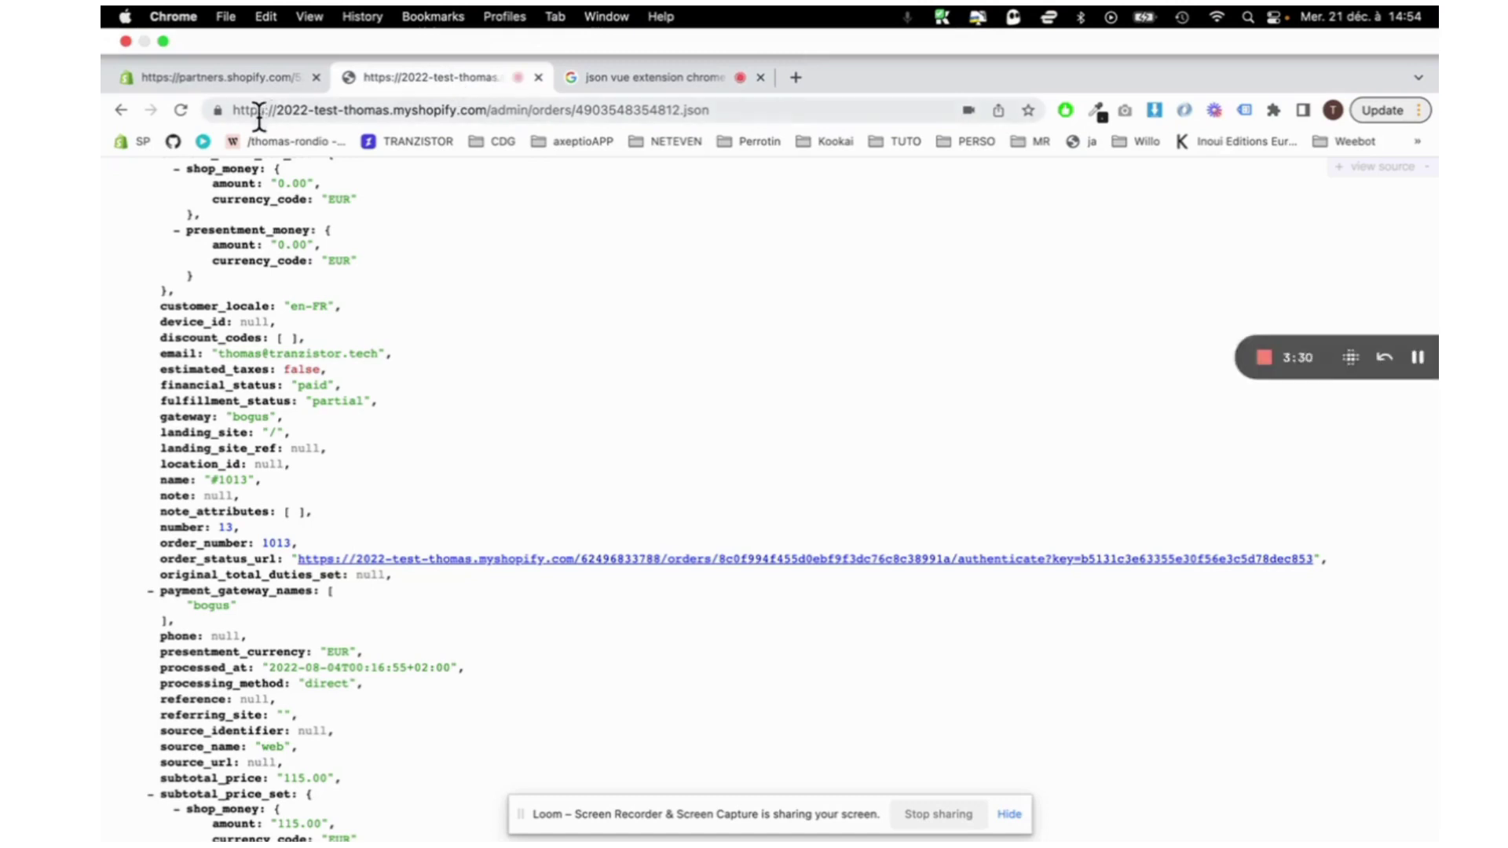
Go back from the order's JSON to the Shopify admin and open the product list
{"action": "left_click", "coordinate": [121, 111]}
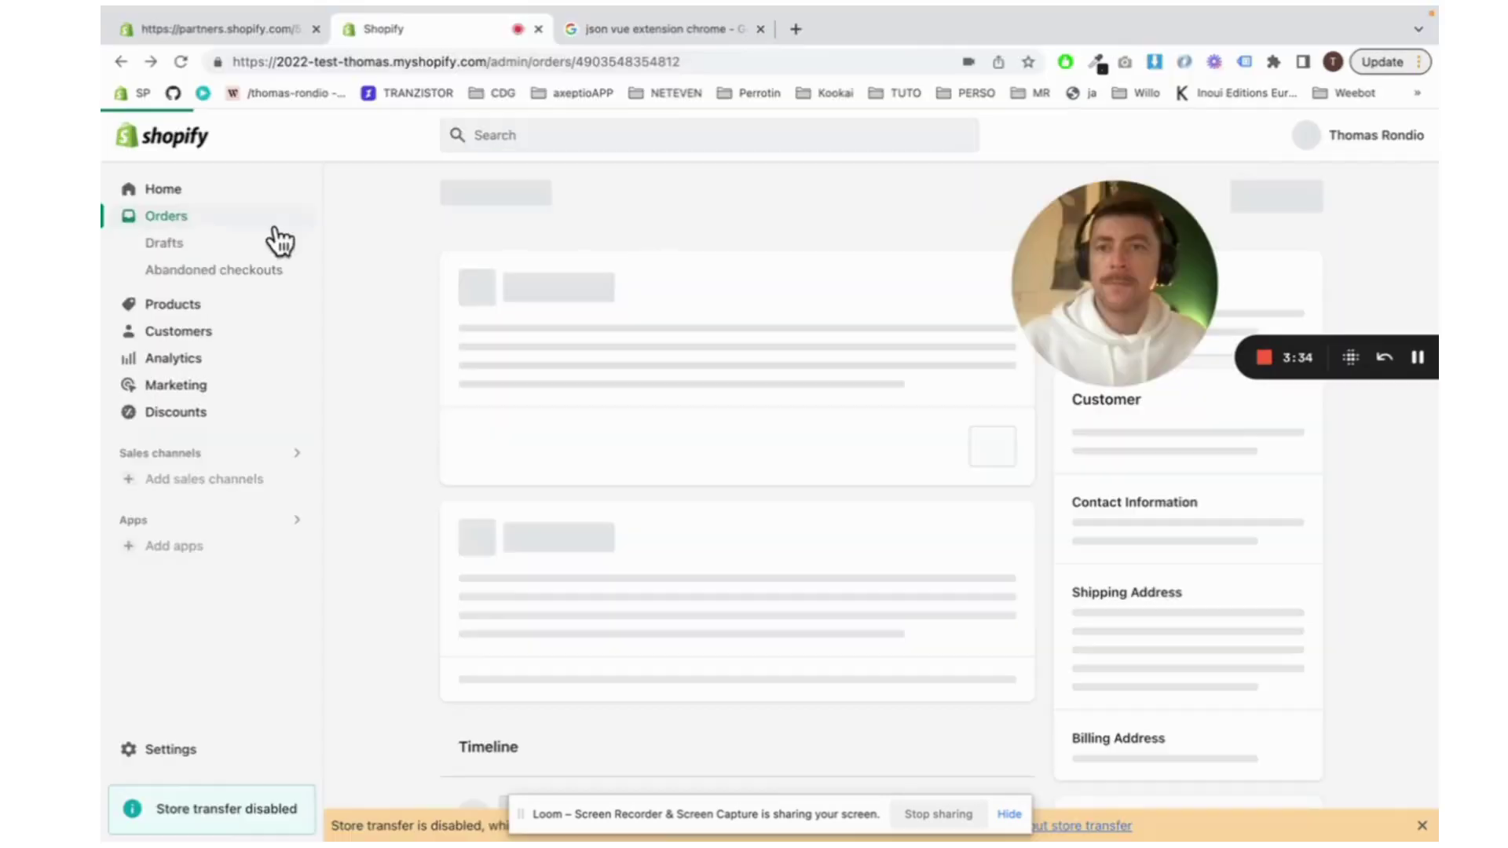
{"action": "left_click", "coordinate": [210, 372]}
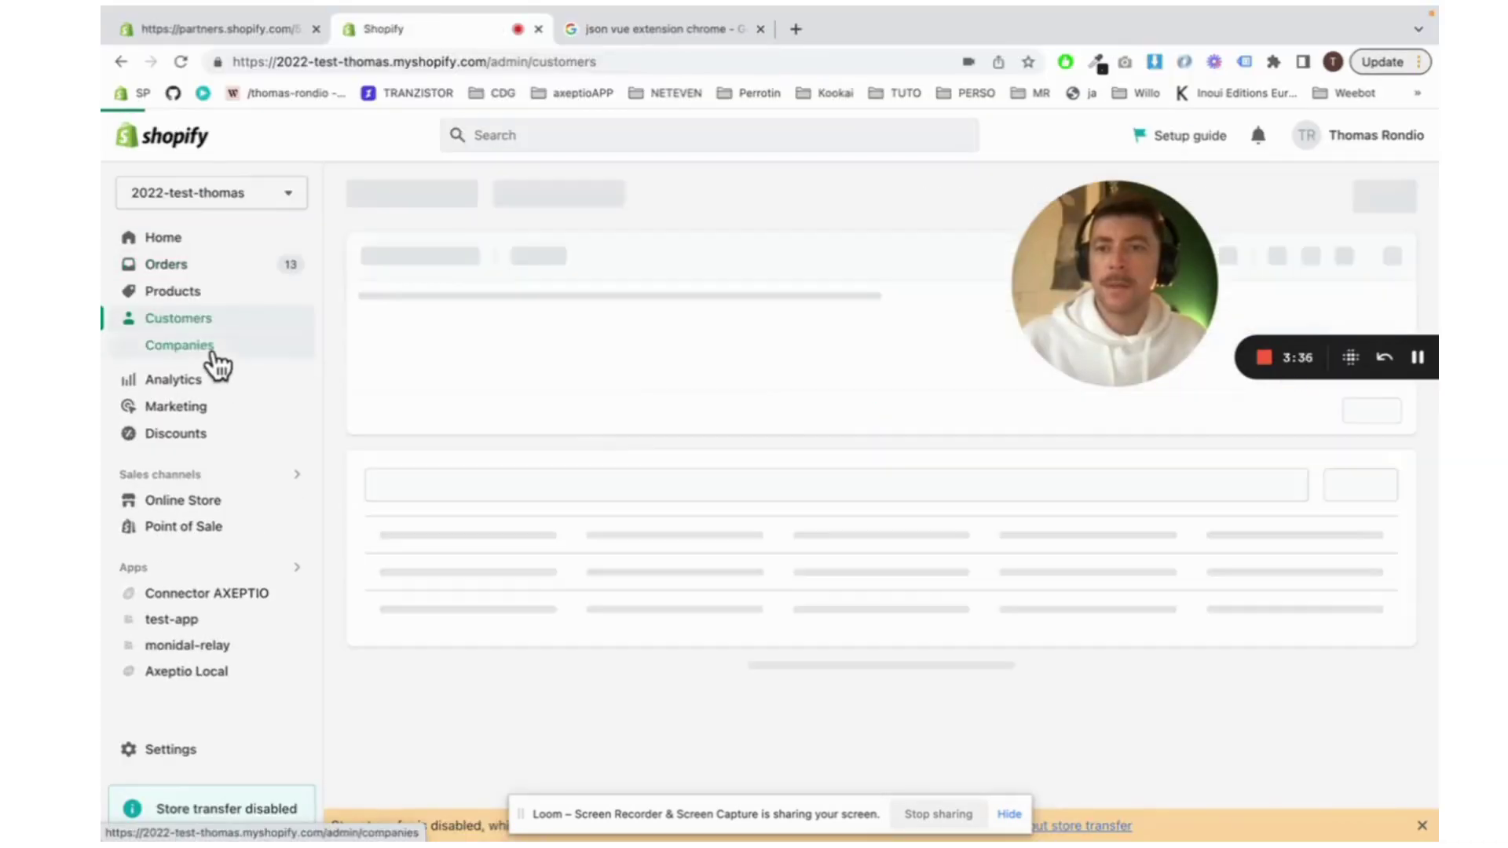
{"action": "left_click", "coordinate": [211, 349]}
{"action": "left_click", "coordinate": [196, 319]}
{"action": "left_click", "coordinate": [197, 299]}
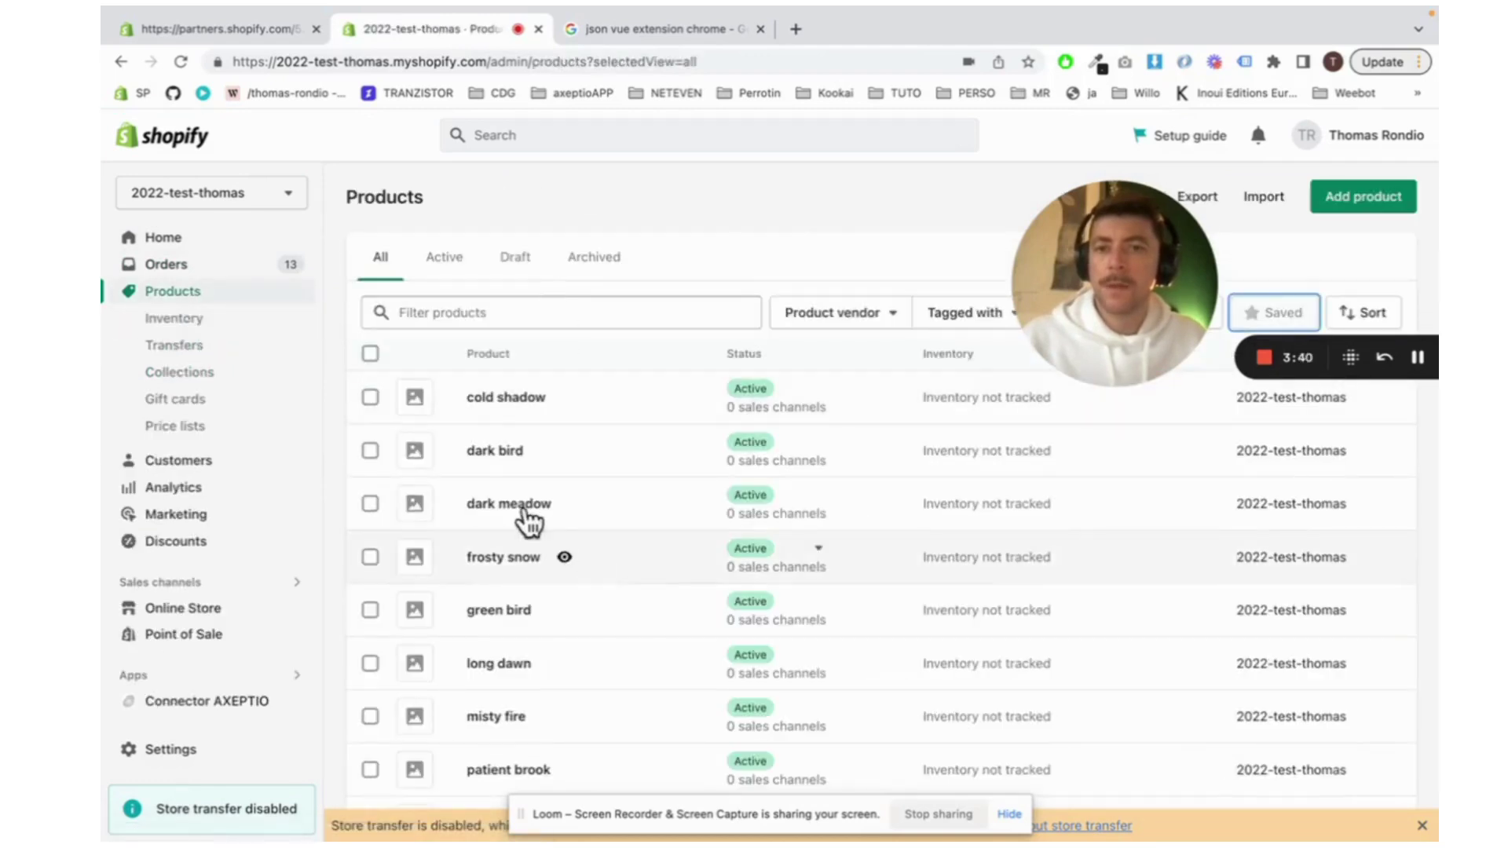
Select all products in the list, look through the extra bulk actions and open the selection in the bulk editor
{"action": "left_click", "coordinate": [370, 353]}
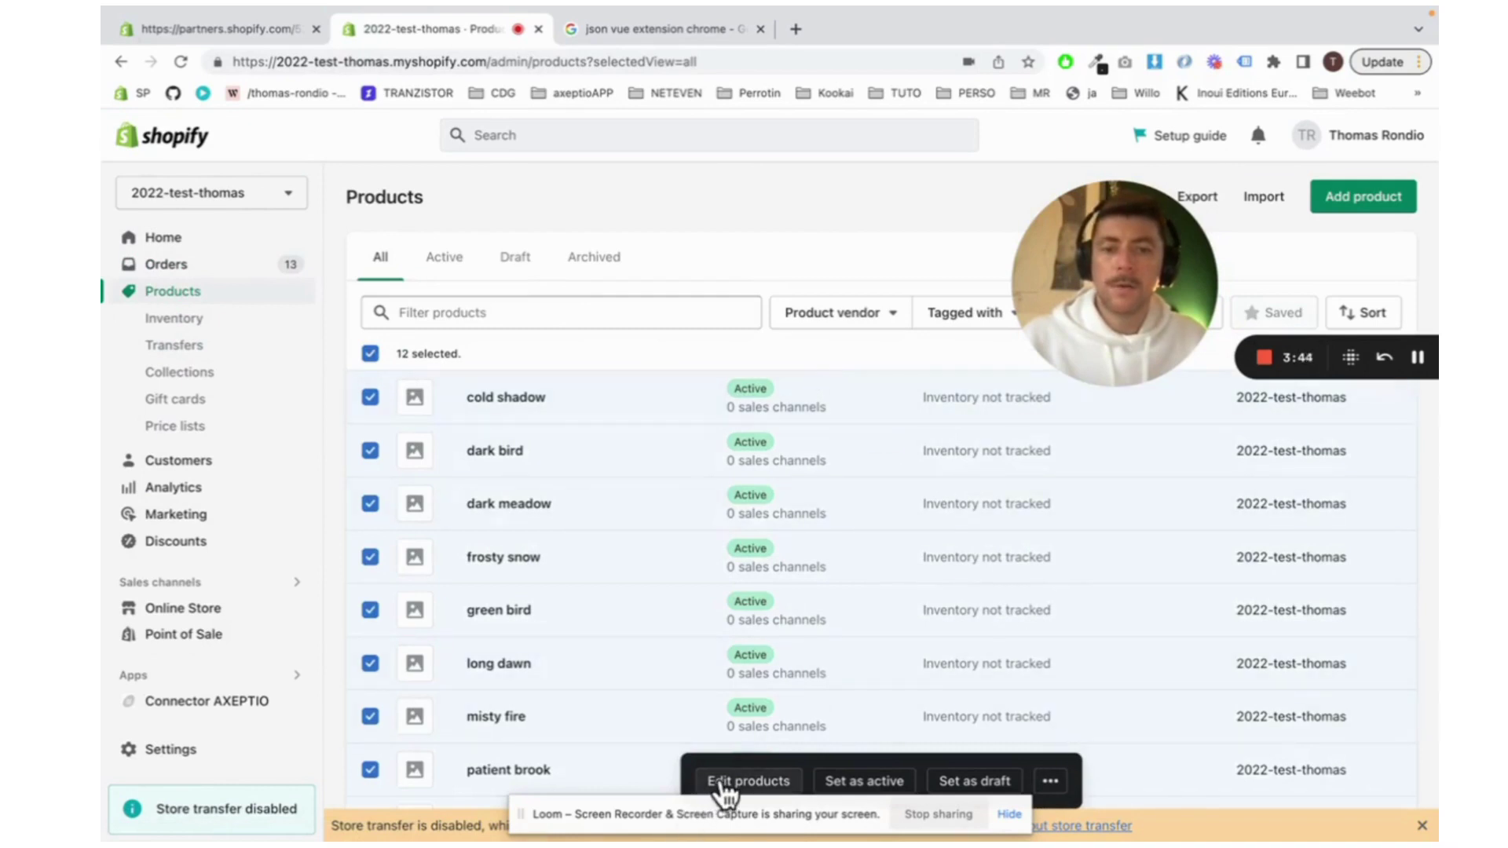
{"action": "left_click", "coordinate": [1050, 780]}
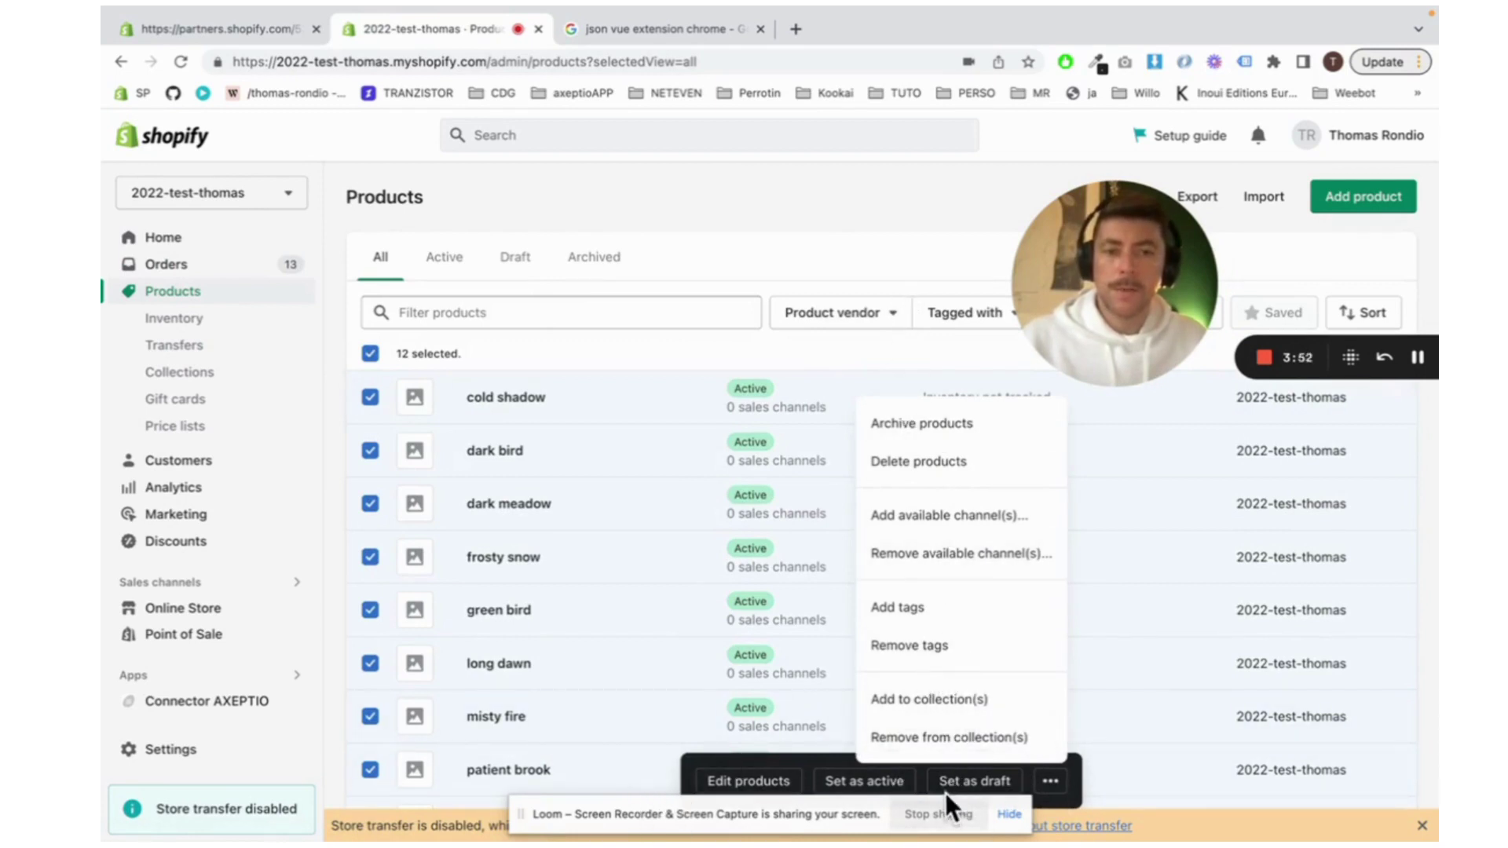
{"action": "left_click", "coordinate": [750, 782]}
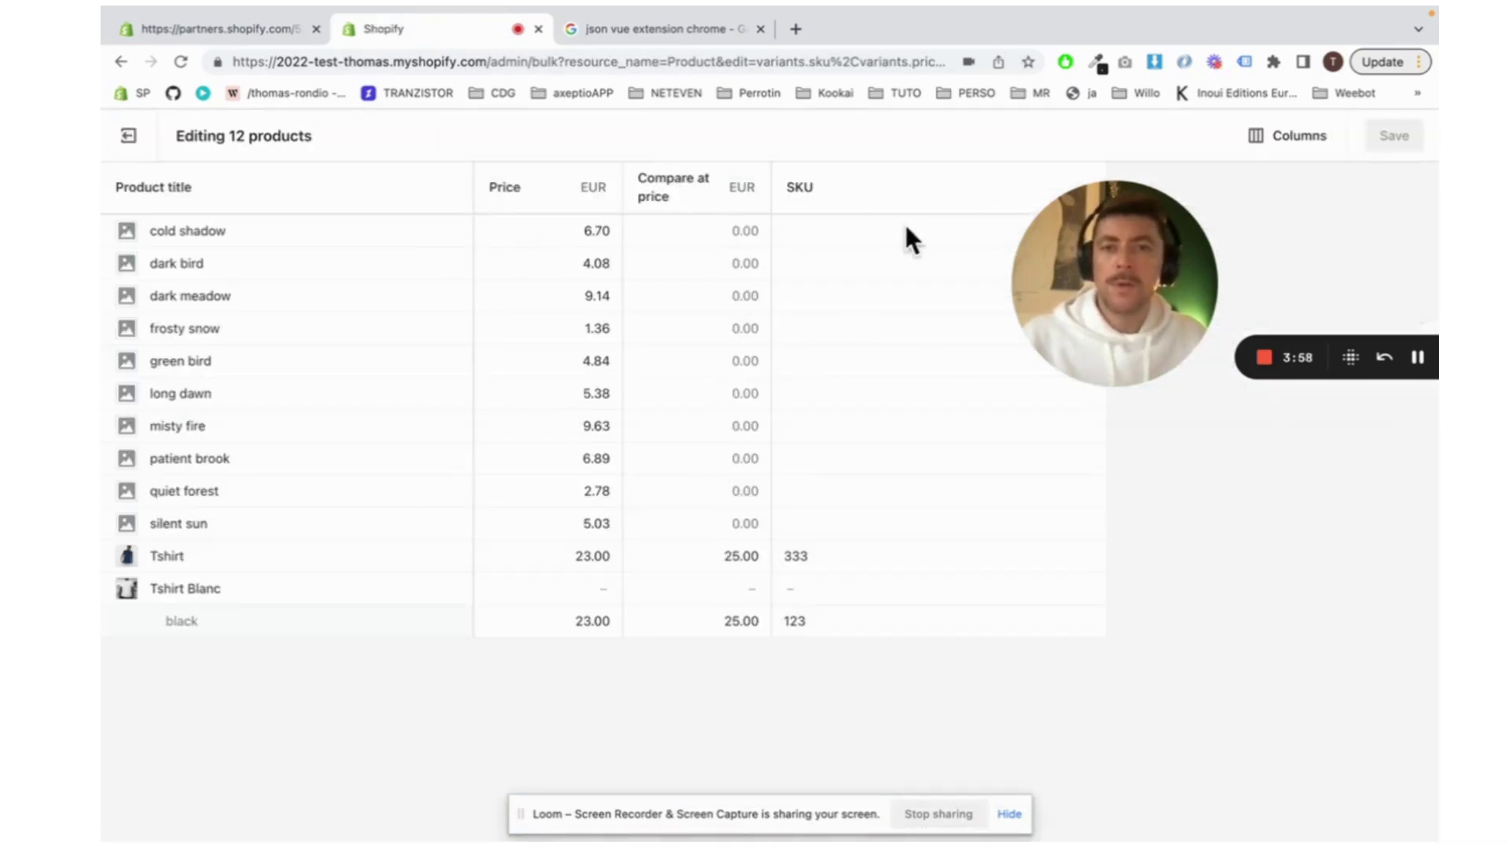
Set the price of the cold shadow product to 10 EUR in the bulk editor
{"action": "left_click", "coordinate": [845, 235]}
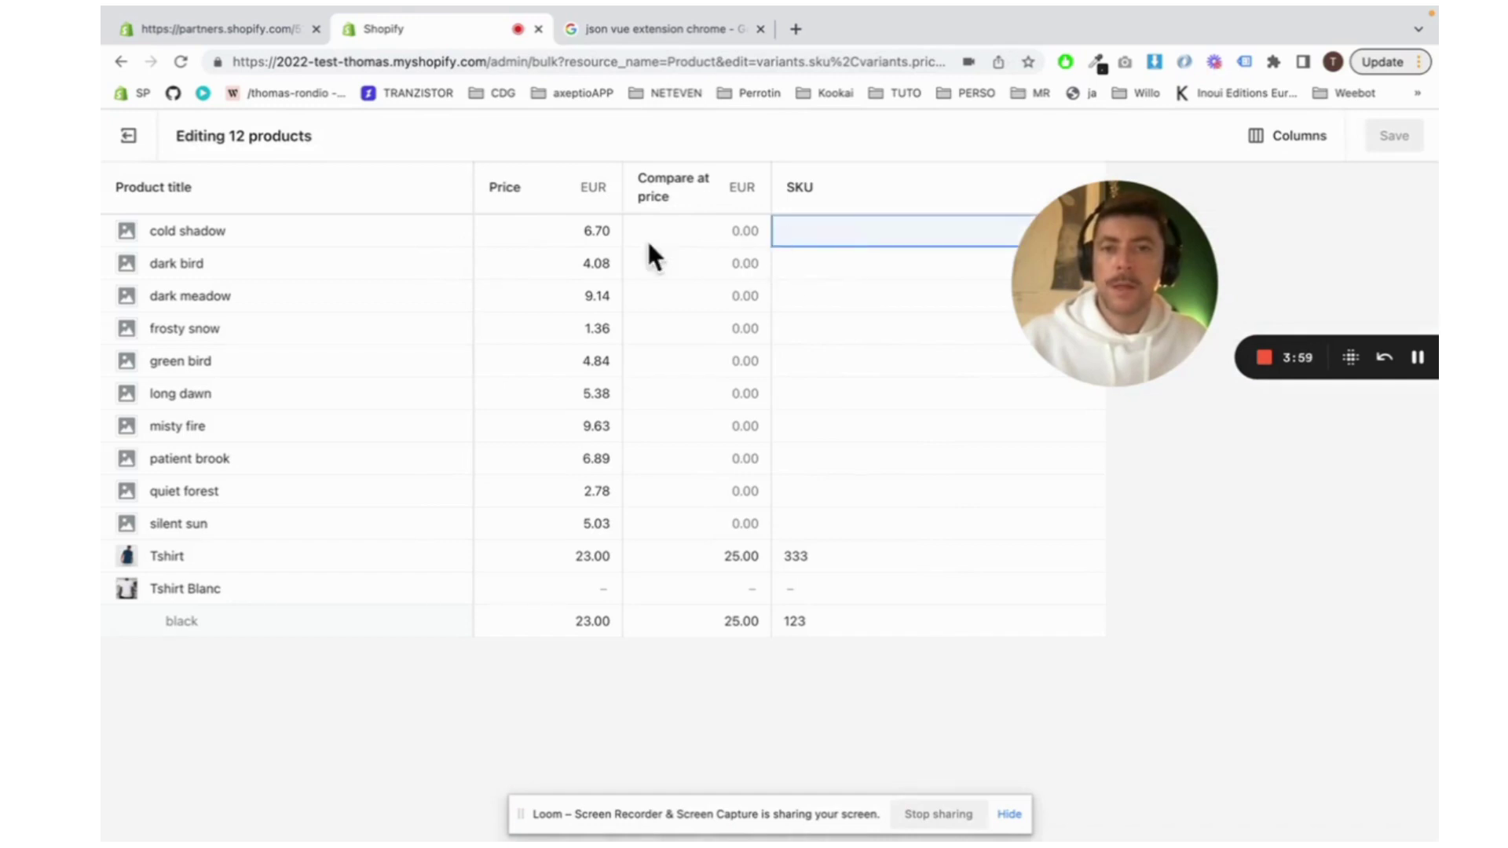
{"action": "left_click", "coordinate": [594, 231]}
{"action": "left_click", "coordinate": [595, 232]}
{"action": "type", "text": "1"}
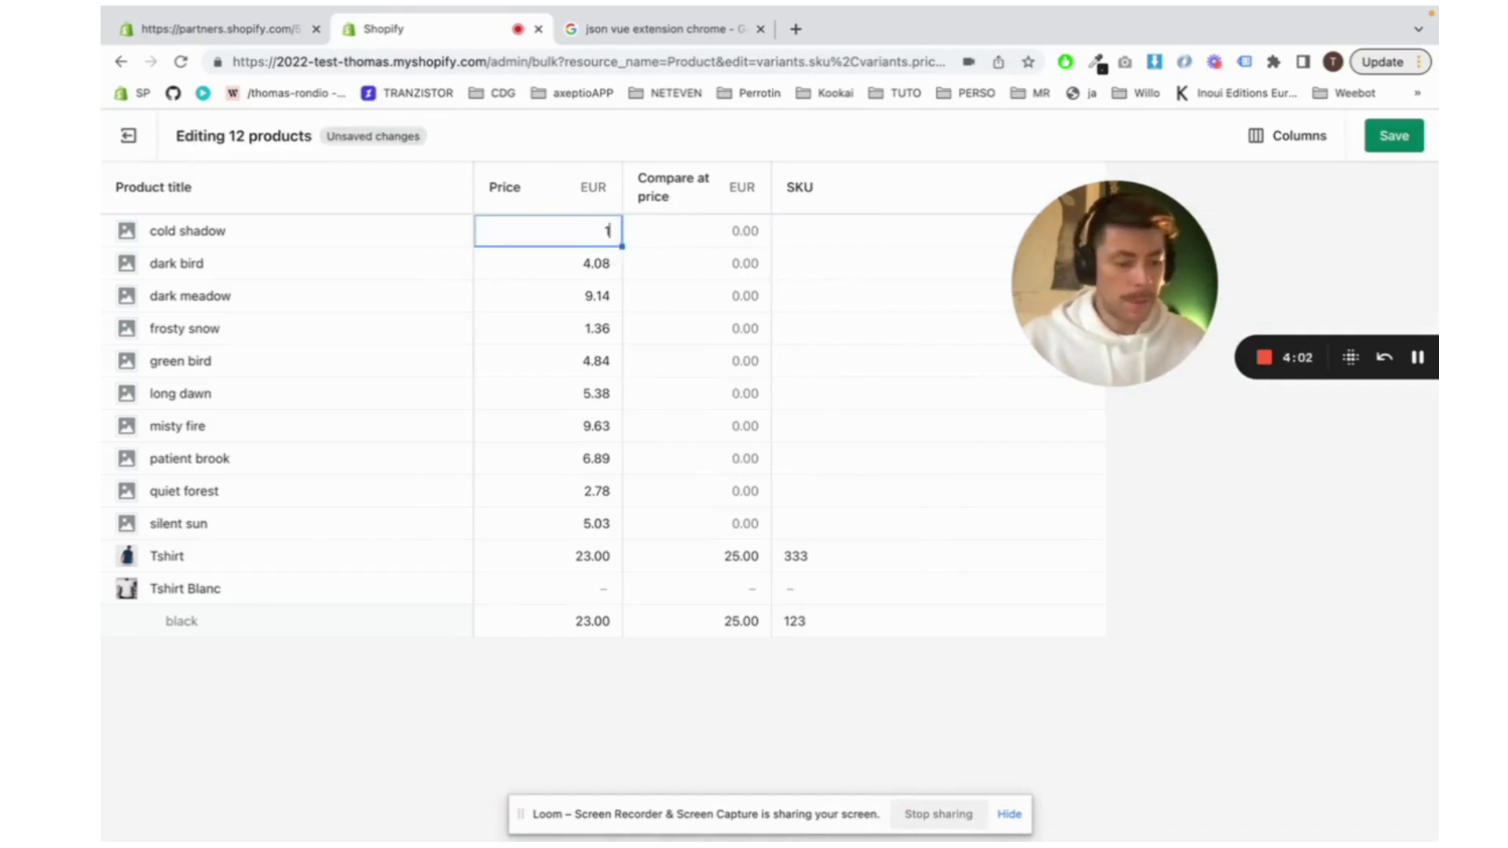
{"action": "type", "text": "0"}
{"action": "left_click", "coordinate": [744, 263]}
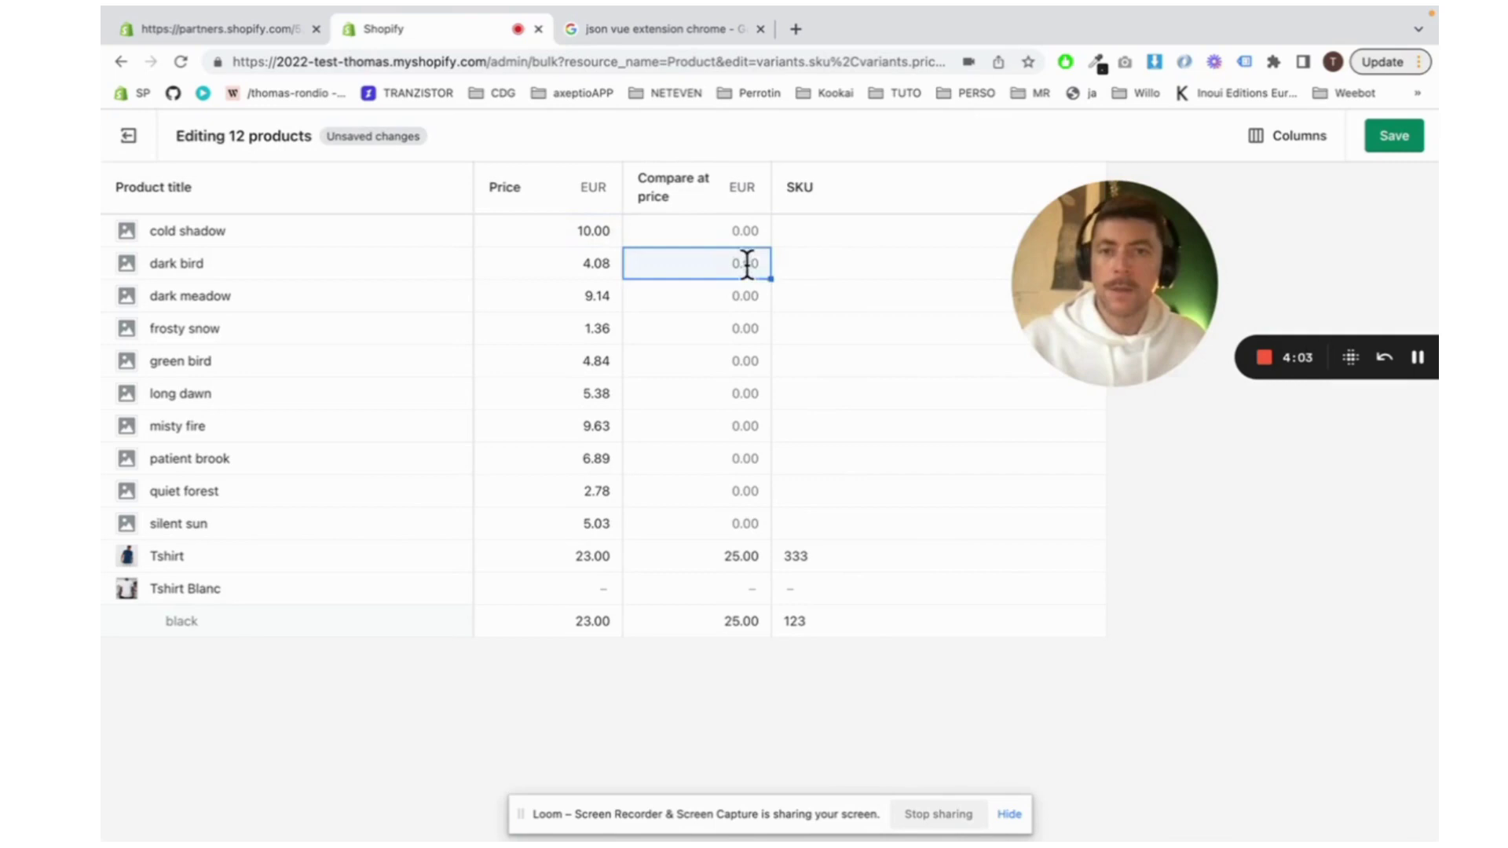
Fill the cold shadow price down to every product and variant below it, and save the bulk edit
{"action": "left_click", "coordinate": [610, 236]}
{"action": "left_click_drag", "start_coordinate": [623, 247], "coordinate": [591, 636]}
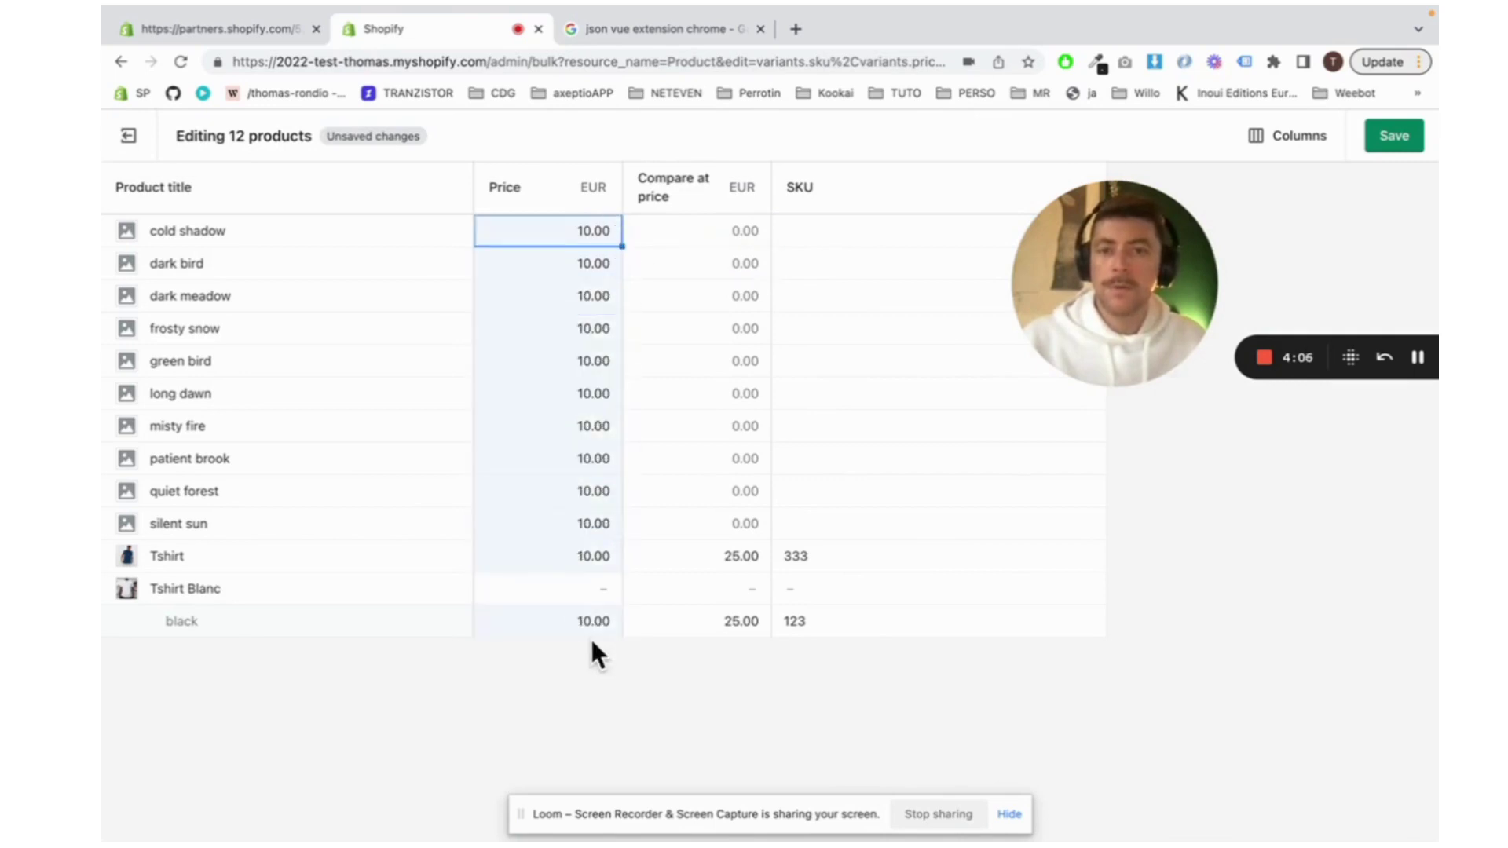
{"action": "left_click", "coordinate": [1382, 135]}
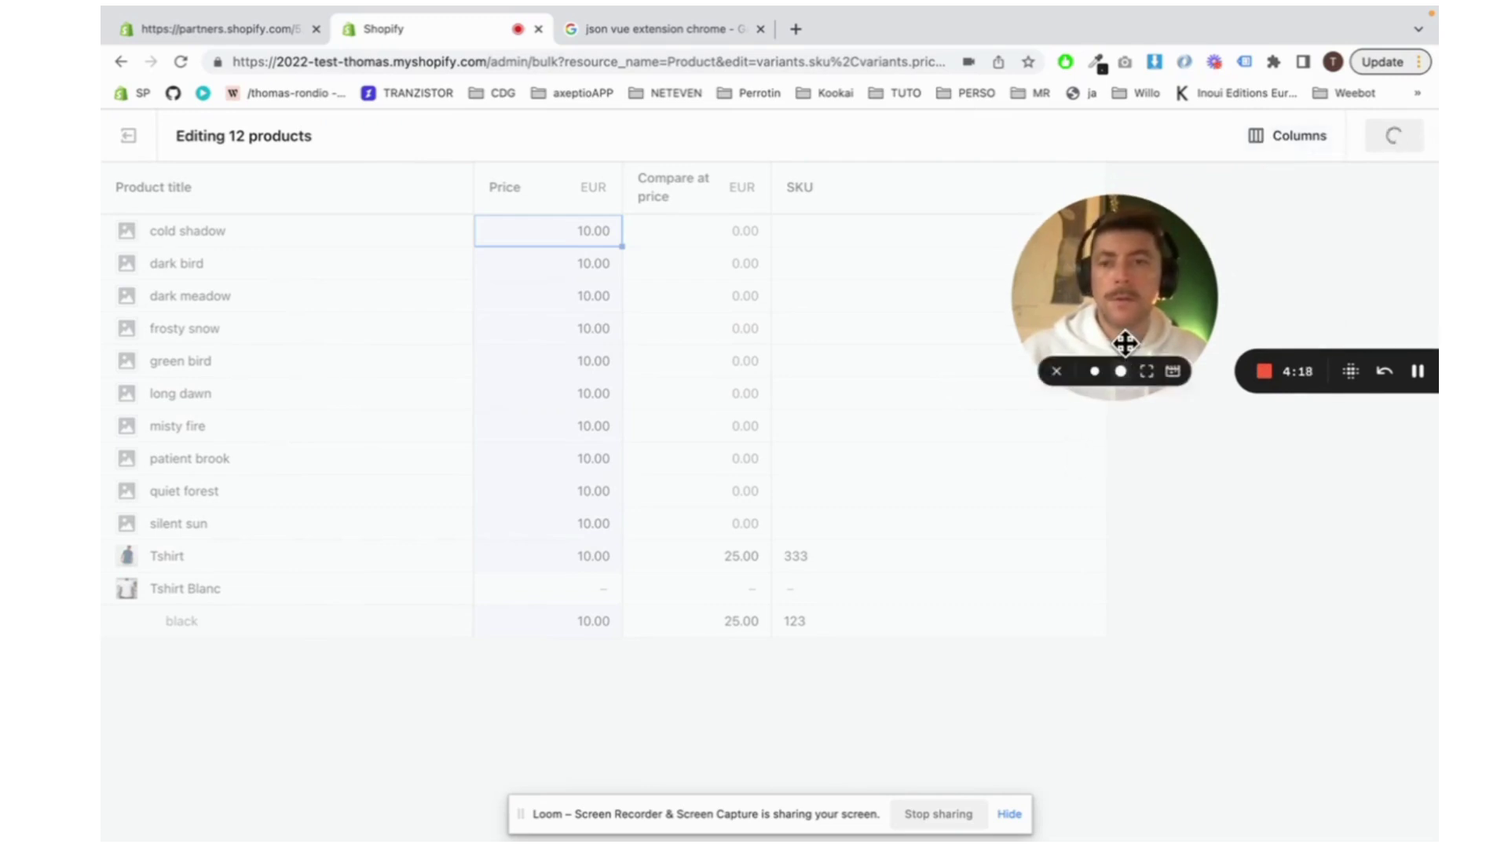
Add the key points and image desc bas metafields as columns in the bulk editor and bring both columns into view
{"action": "scroll", "coordinate": [1134, 318], "scroll_direction": "down", "scroll_amount": 10}
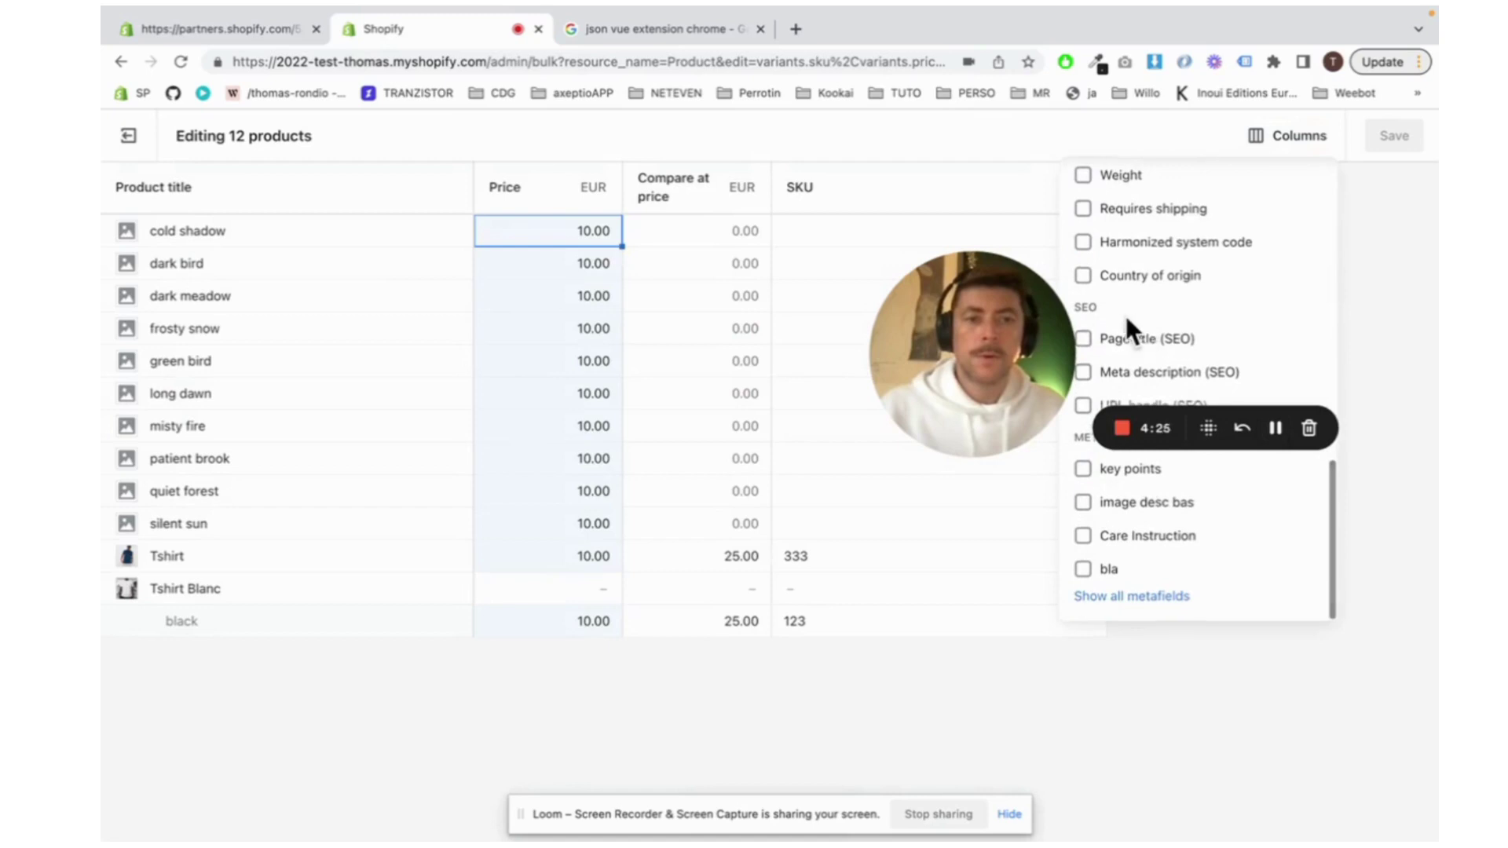
{"action": "left_click_drag", "start_coordinate": [919, 350], "coordinate": [374, 689]}
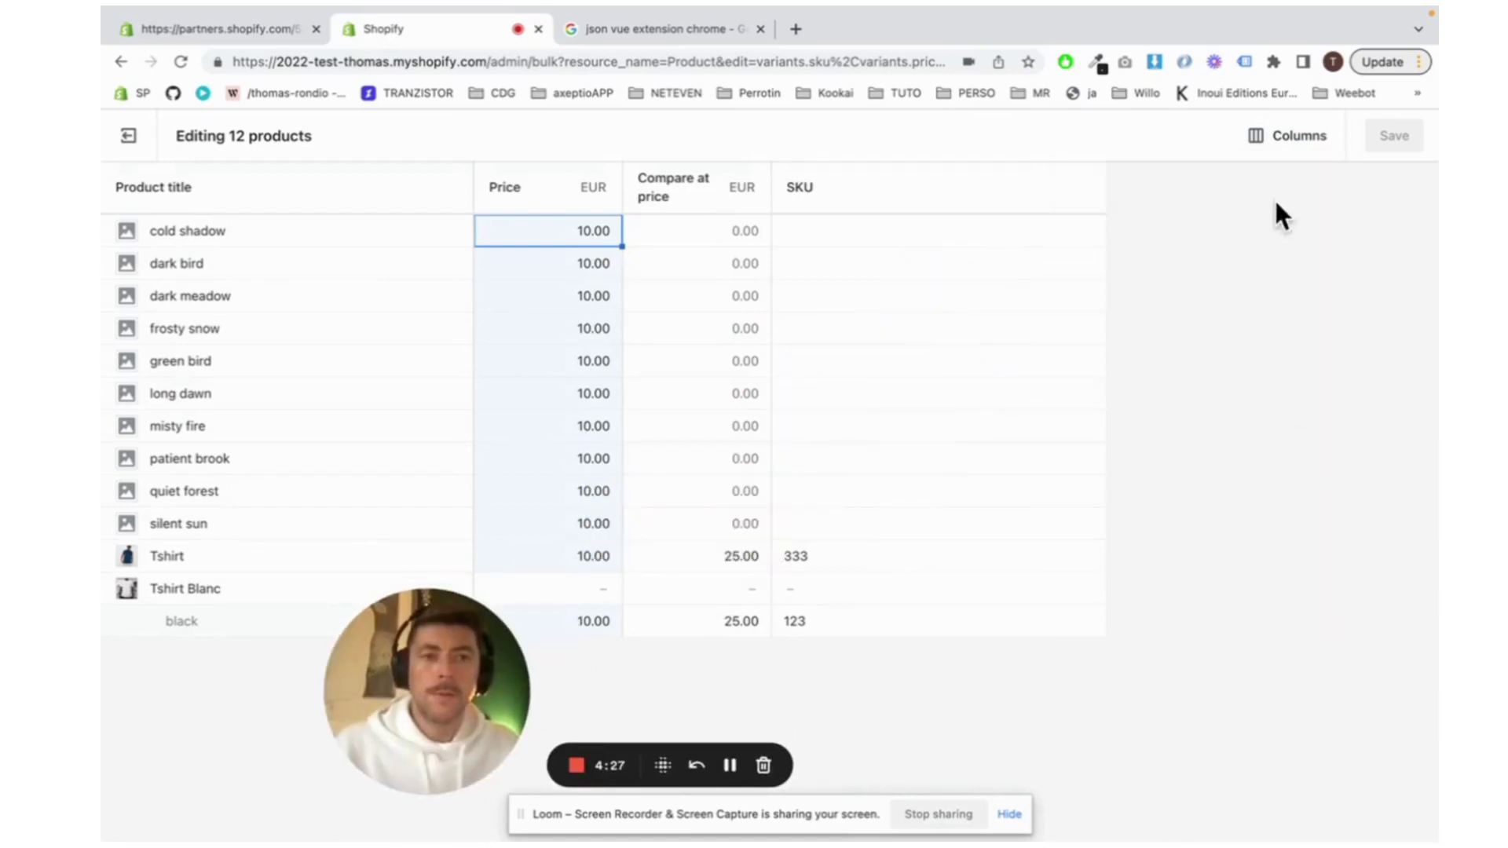
{"action": "left_click", "coordinate": [1259, 140]}
{"action": "scroll", "coordinate": [1146, 487], "scroll_direction": "down", "scroll_amount": 2}
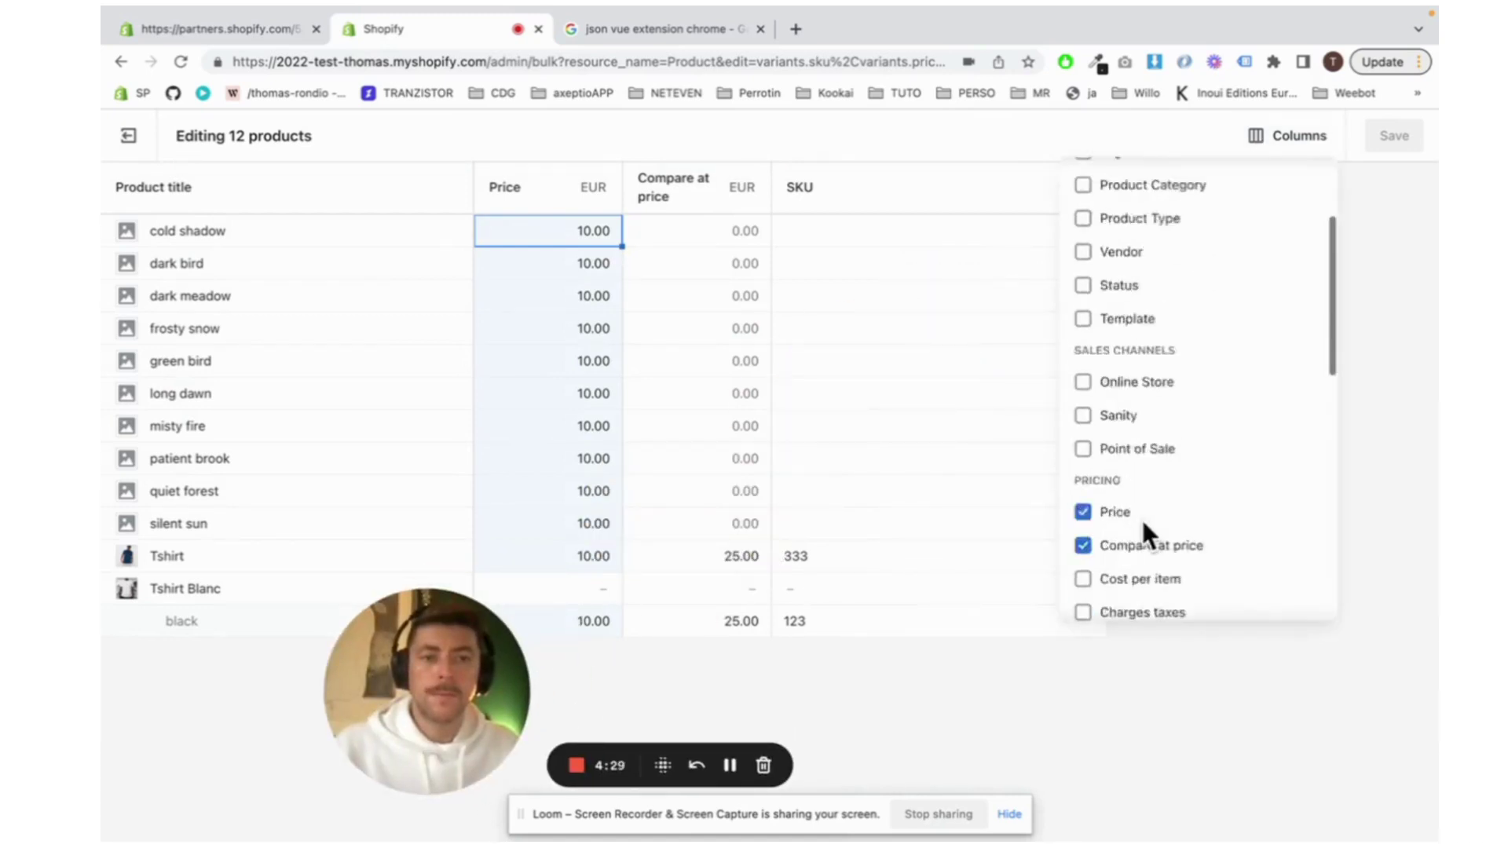
{"action": "scroll", "coordinate": [1142, 518], "scroll_direction": "down", "scroll_amount": 8}
{"action": "left_click", "coordinate": [1085, 473]}
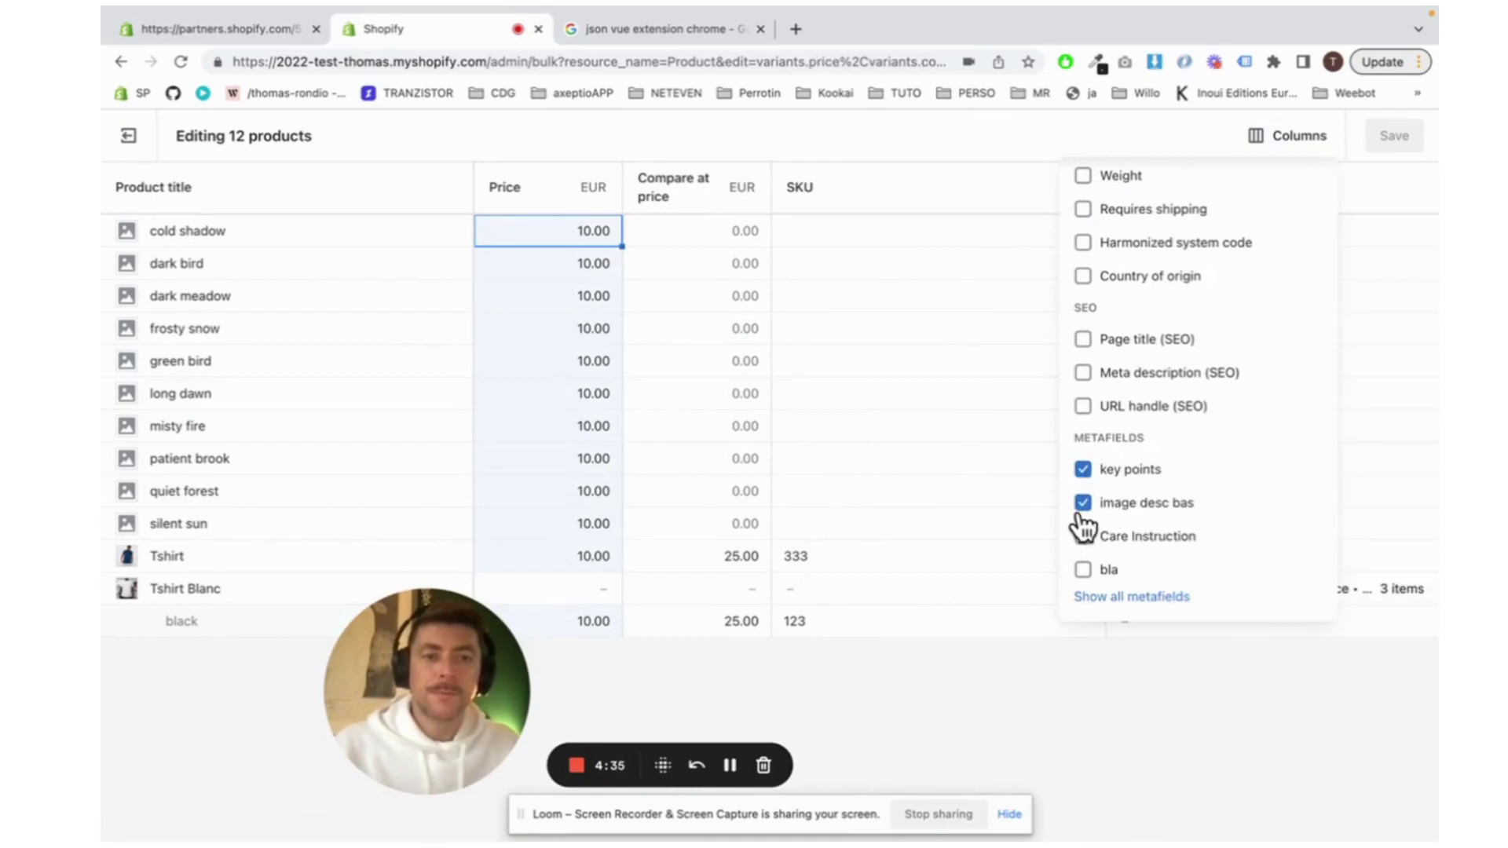
{"action": "left_click", "coordinate": [1274, 141]}
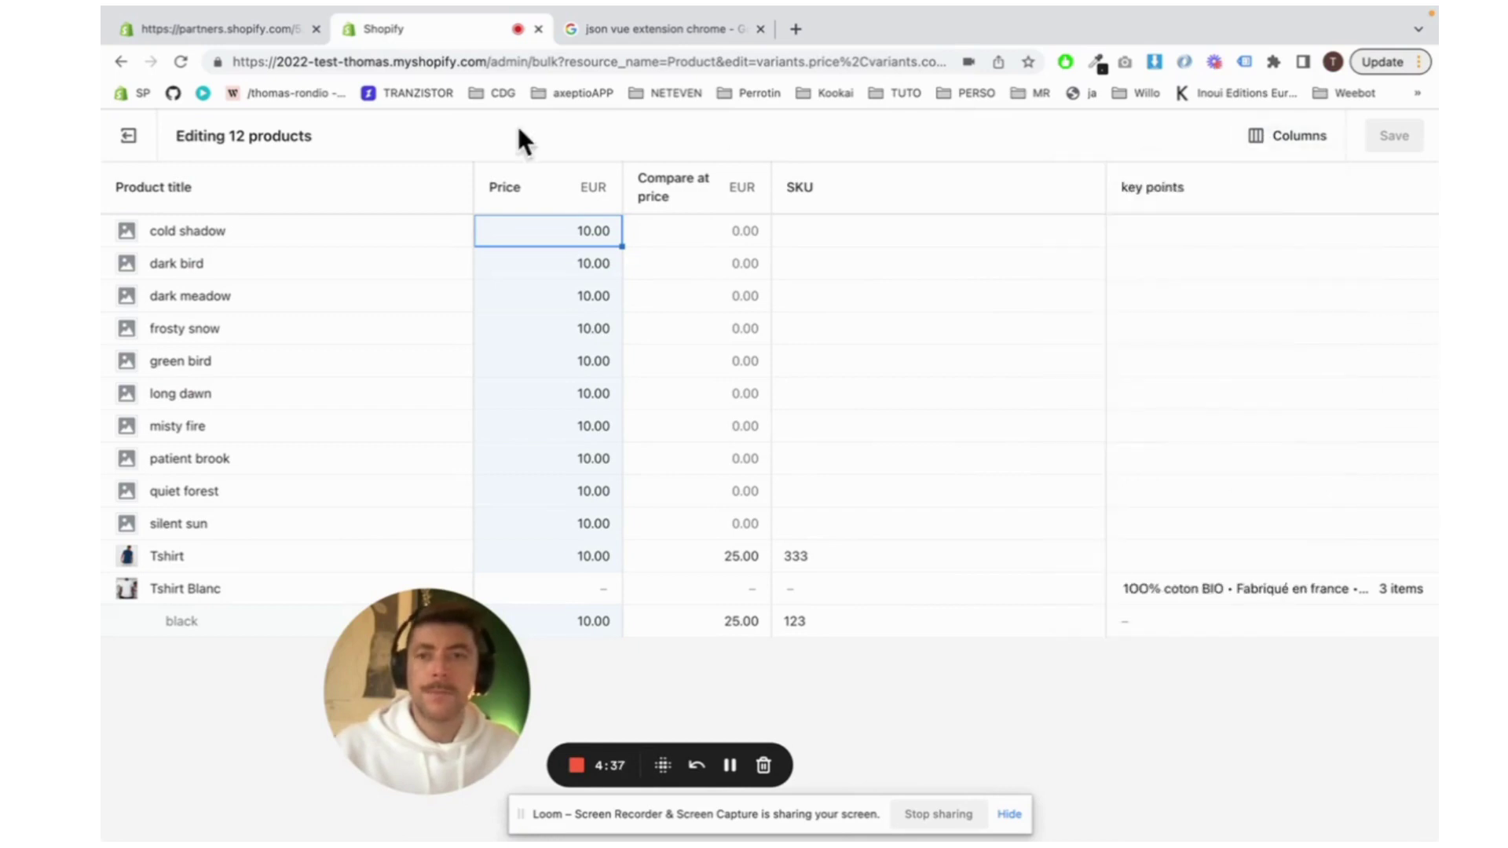
{"action": "scroll", "coordinate": [1189, 234], "scroll_direction": "right", "scroll_amount": 5}
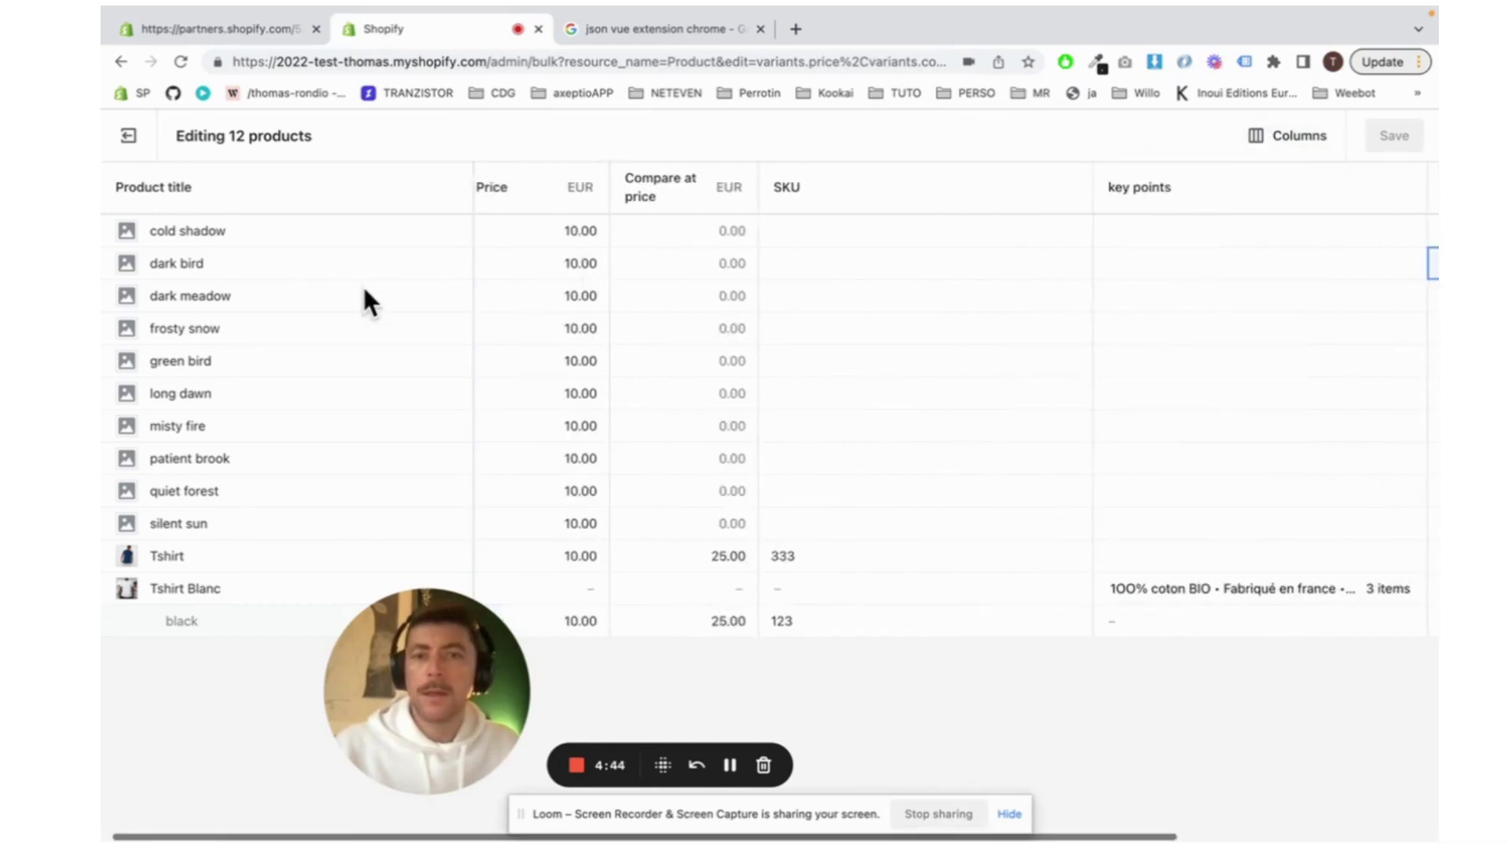
{"action": "scroll", "coordinate": [1123, 314], "scroll_direction": "right", "scroll_amount": 4}
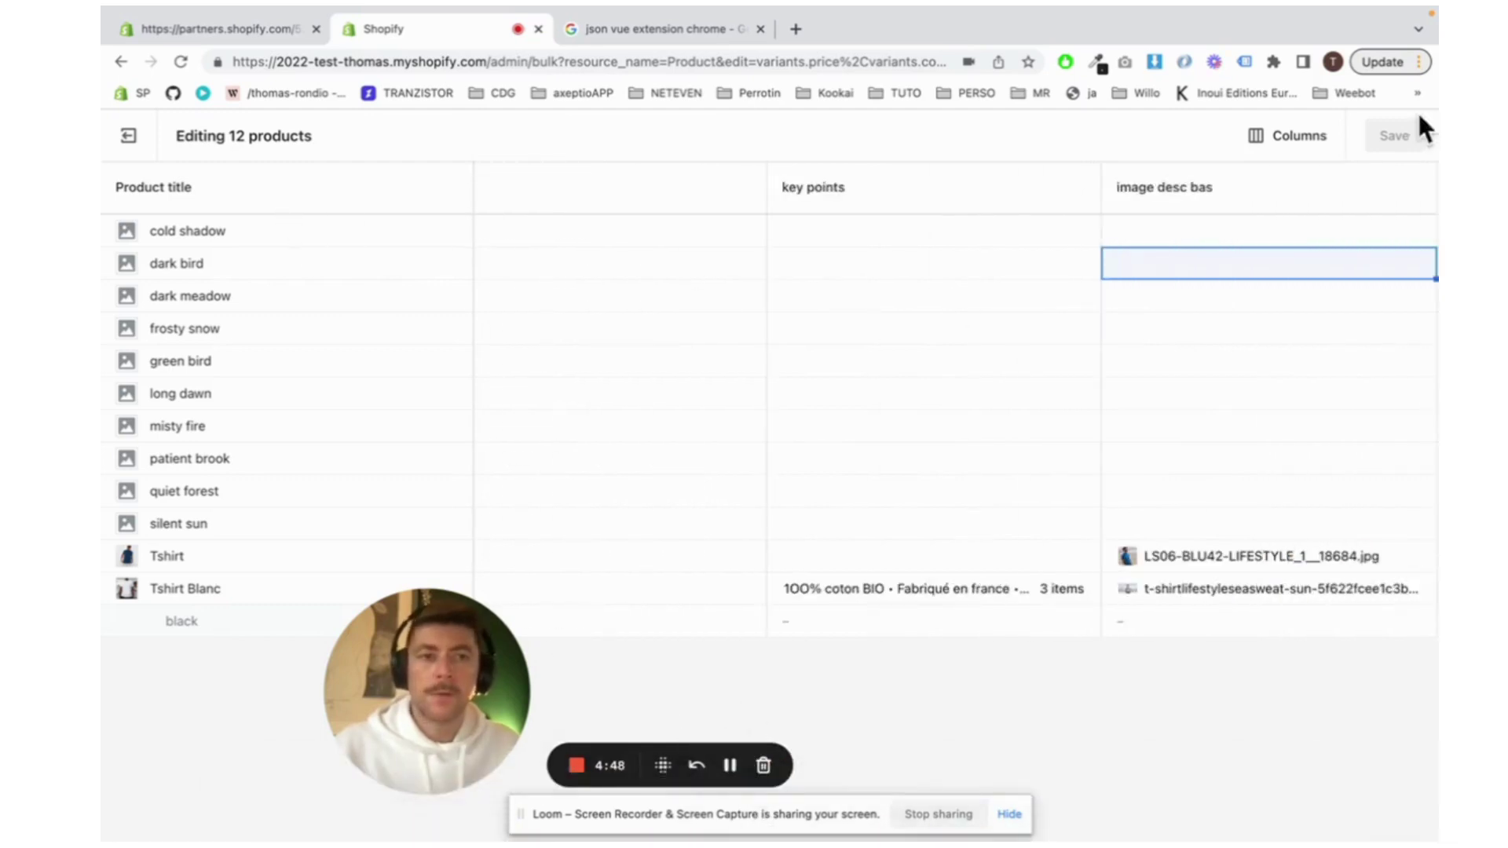
Look through the general, sales channel, pricing and inventory fields available as bulk editor columns
{"action": "left_click", "coordinate": [1253, 136]}
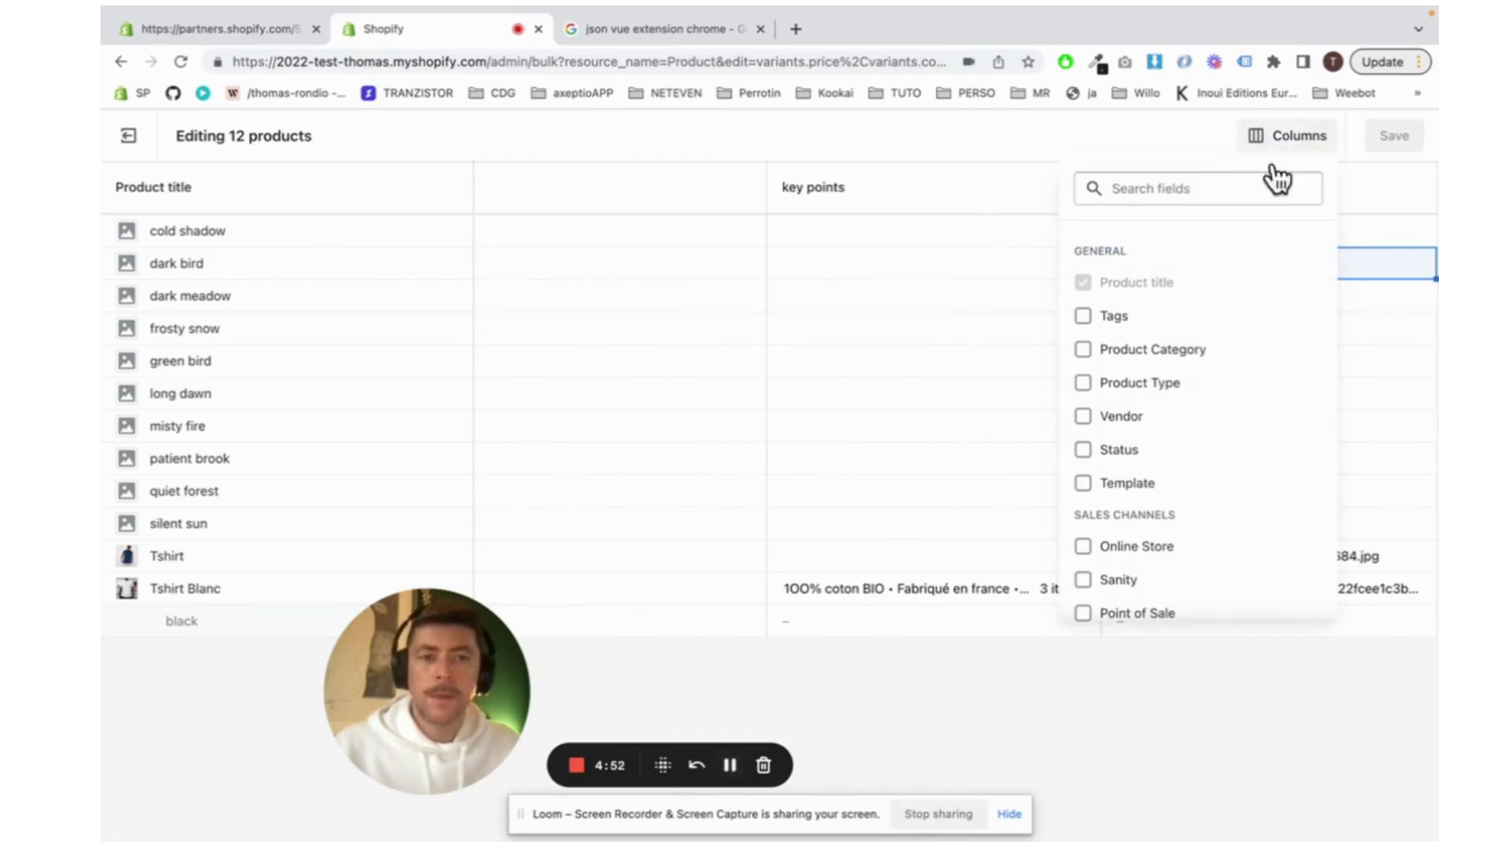
{"action": "scroll", "coordinate": [1192, 299], "scroll_direction": "down", "scroll_amount": 5}
{"action": "scroll", "coordinate": [1194, 303], "scroll_direction": "up", "scroll_amount": 5}
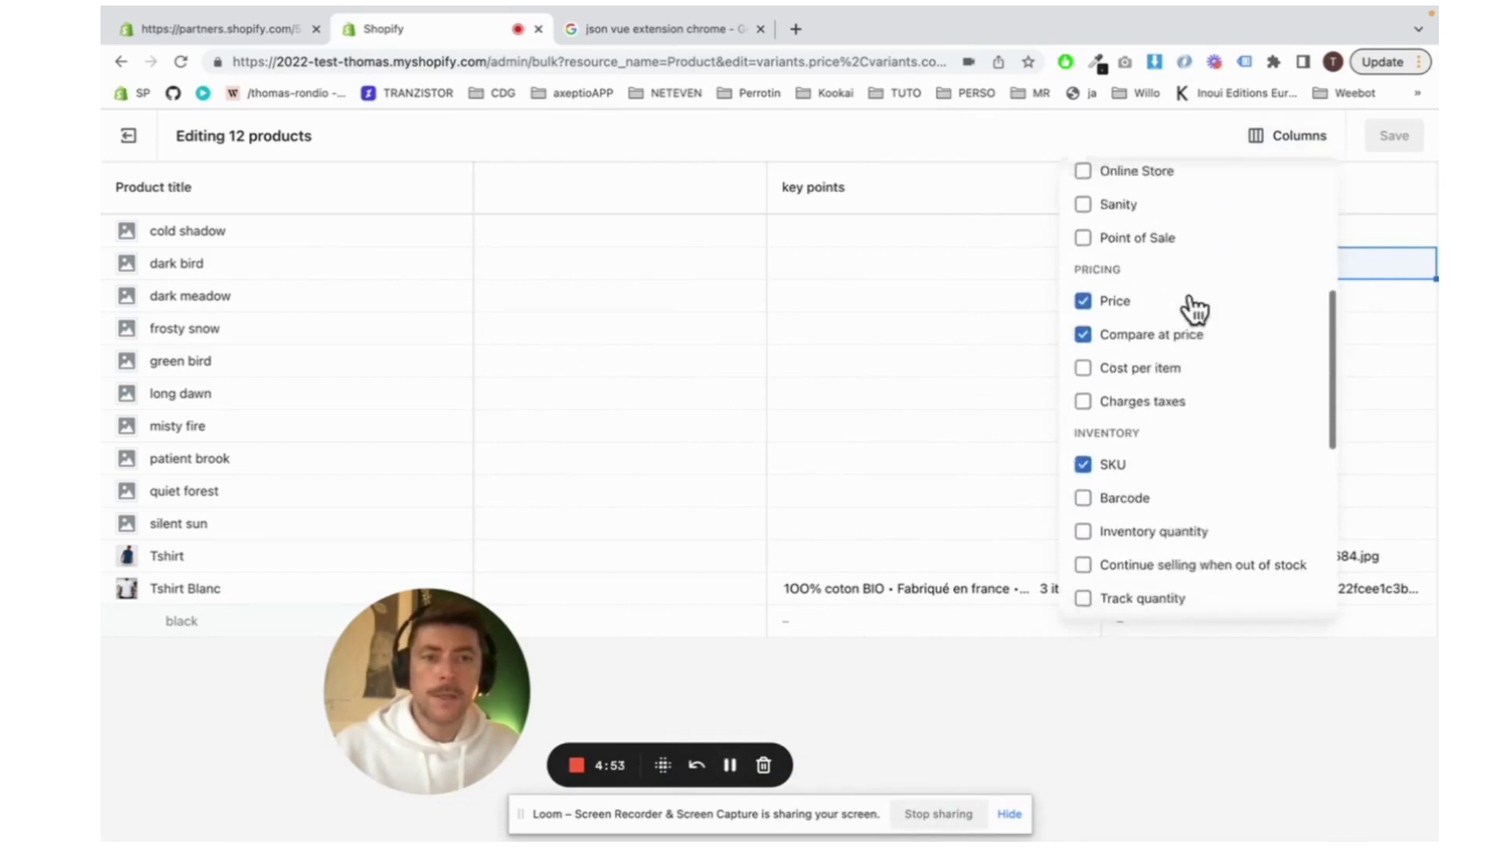
{"action": "scroll", "coordinate": [1191, 302], "scroll_direction": "down", "scroll_amount": 1}
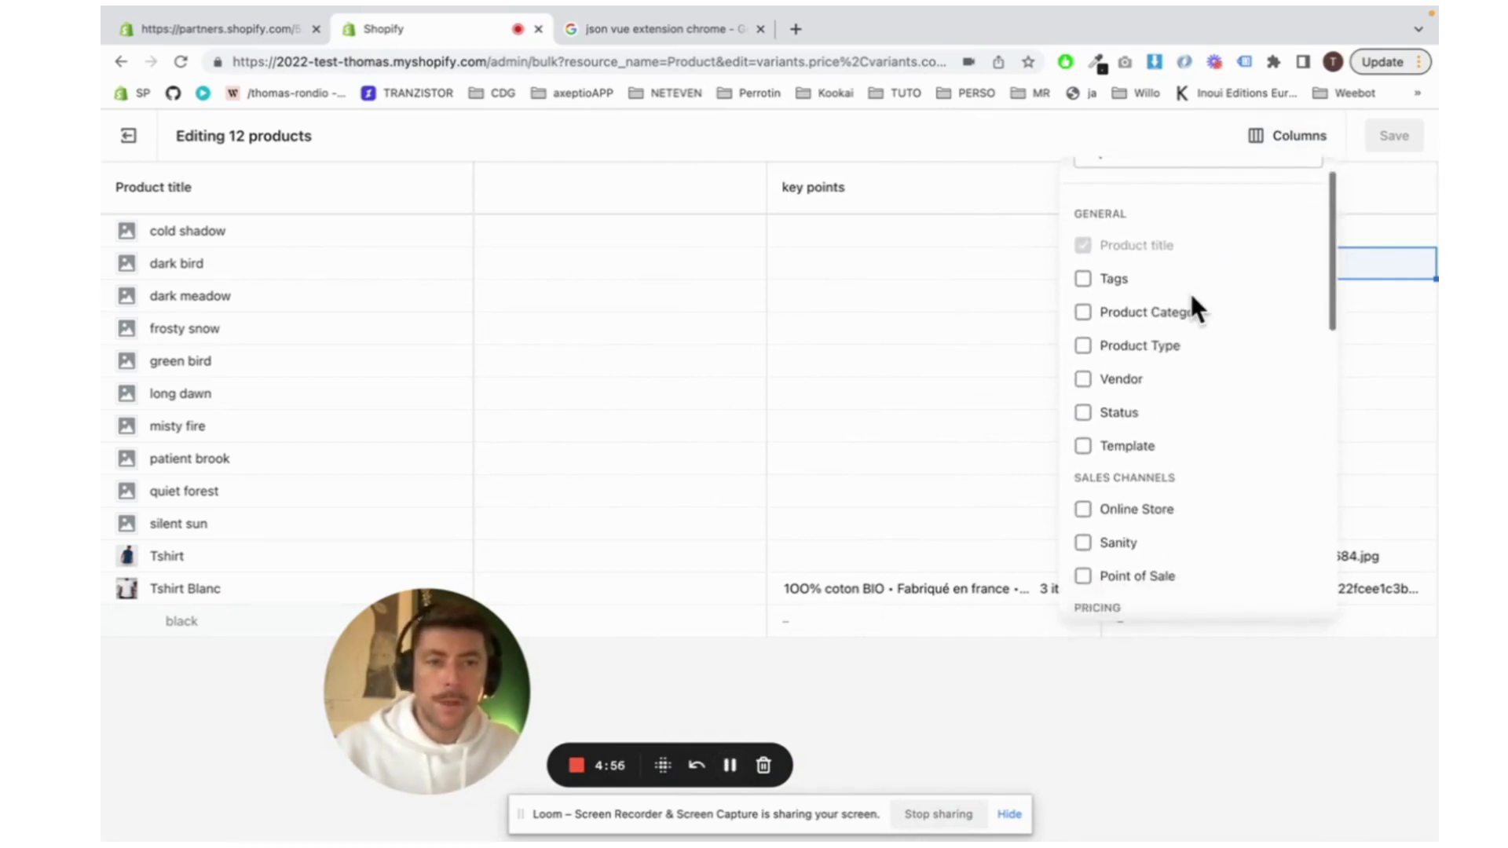
{"action": "scroll", "coordinate": [1189, 290], "scroll_direction": "down", "scroll_amount": 3}
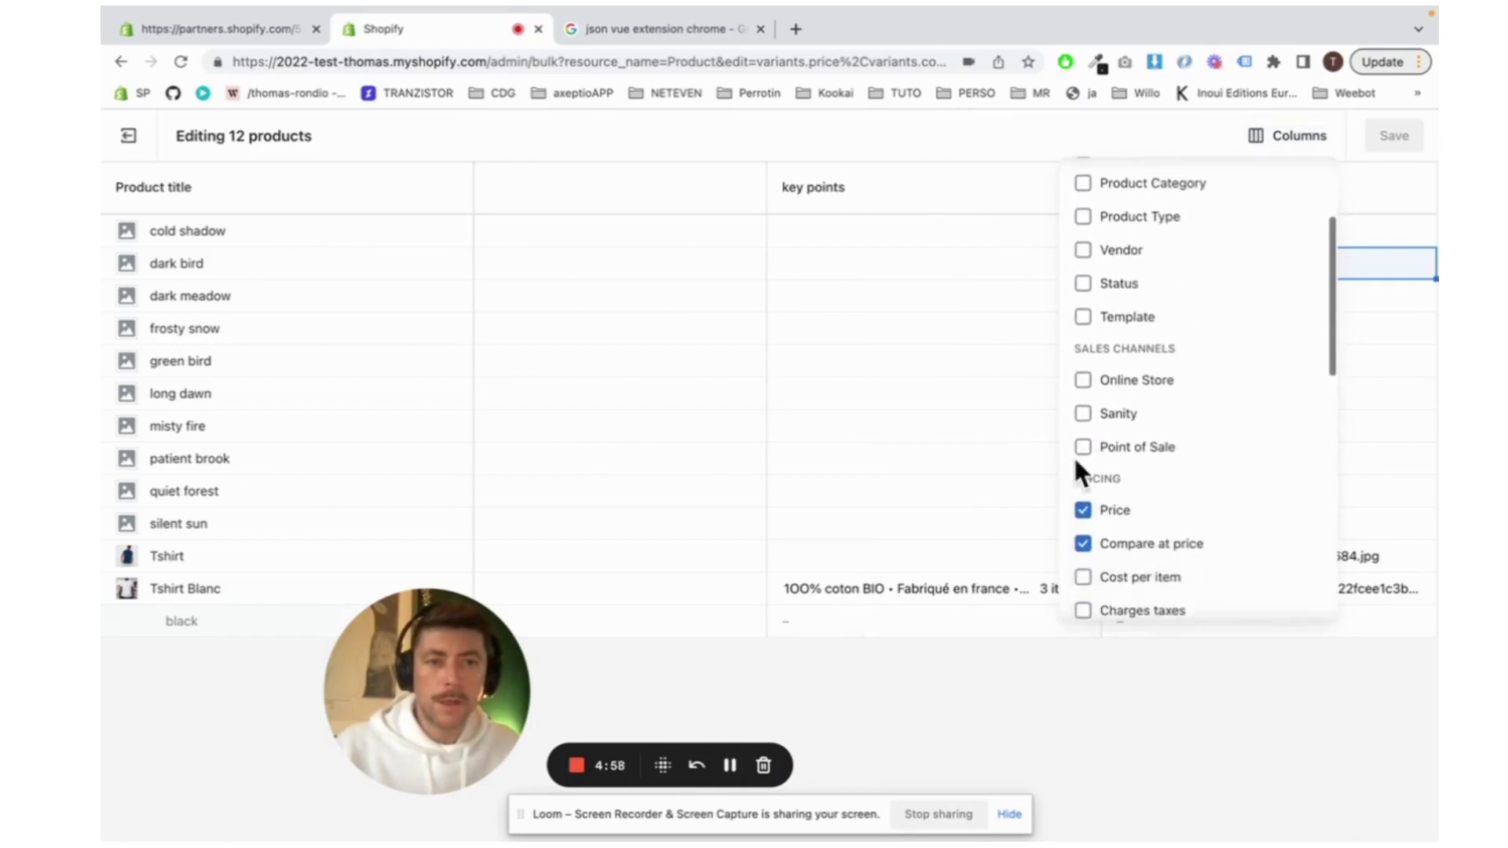
{"action": "left_click", "coordinate": [735, 774]}
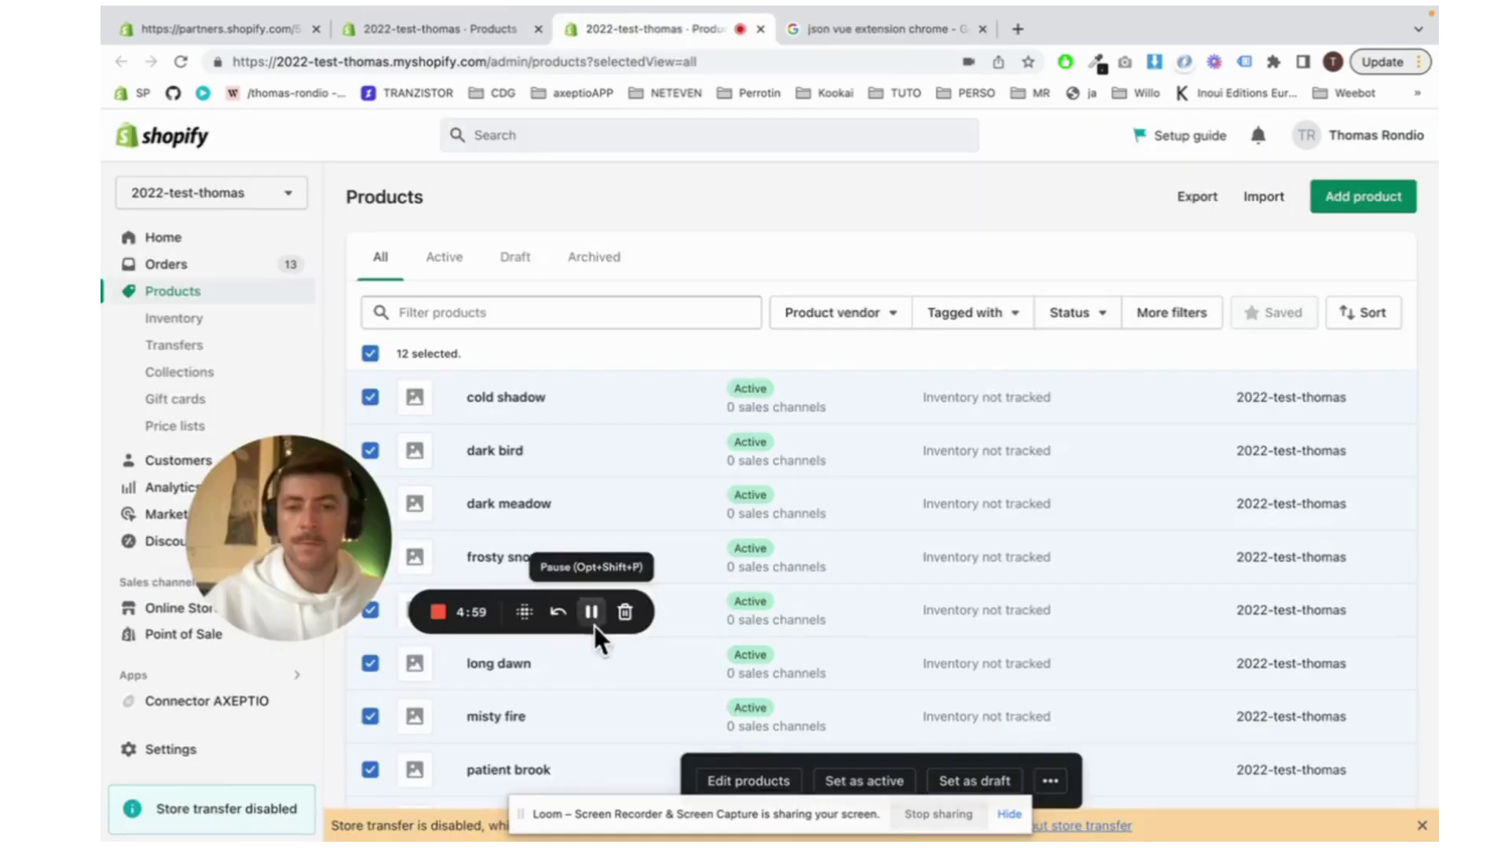
Open the selected products in the bulk editor and highlight the variants part of the edit parameter in its URL
{"action": "left_click", "coordinate": [762, 774]}
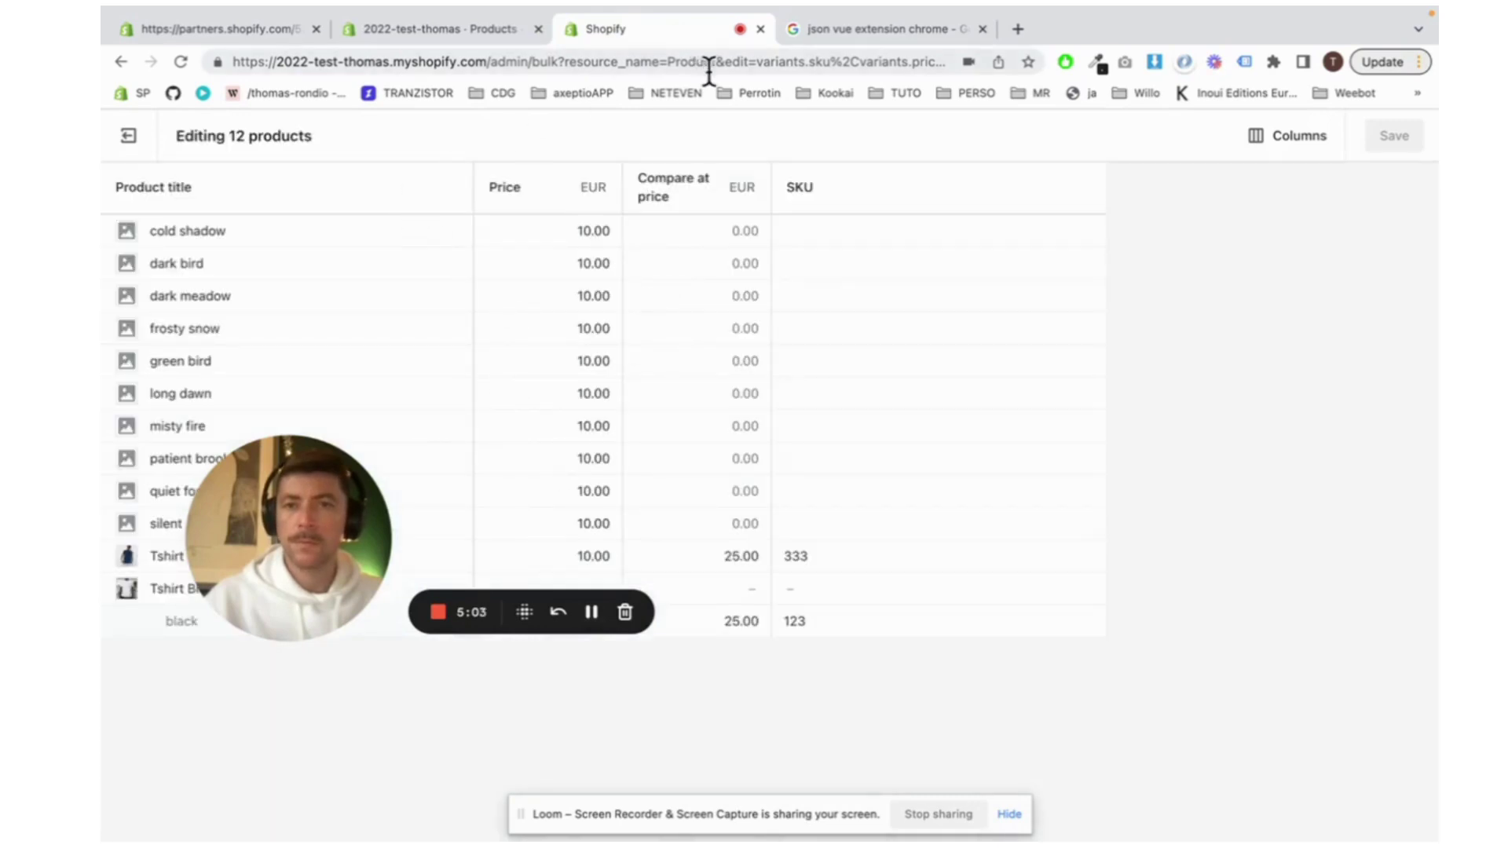
{"action": "left_click", "coordinate": [788, 64]}
{"action": "left_click", "coordinate": [828, 61]}
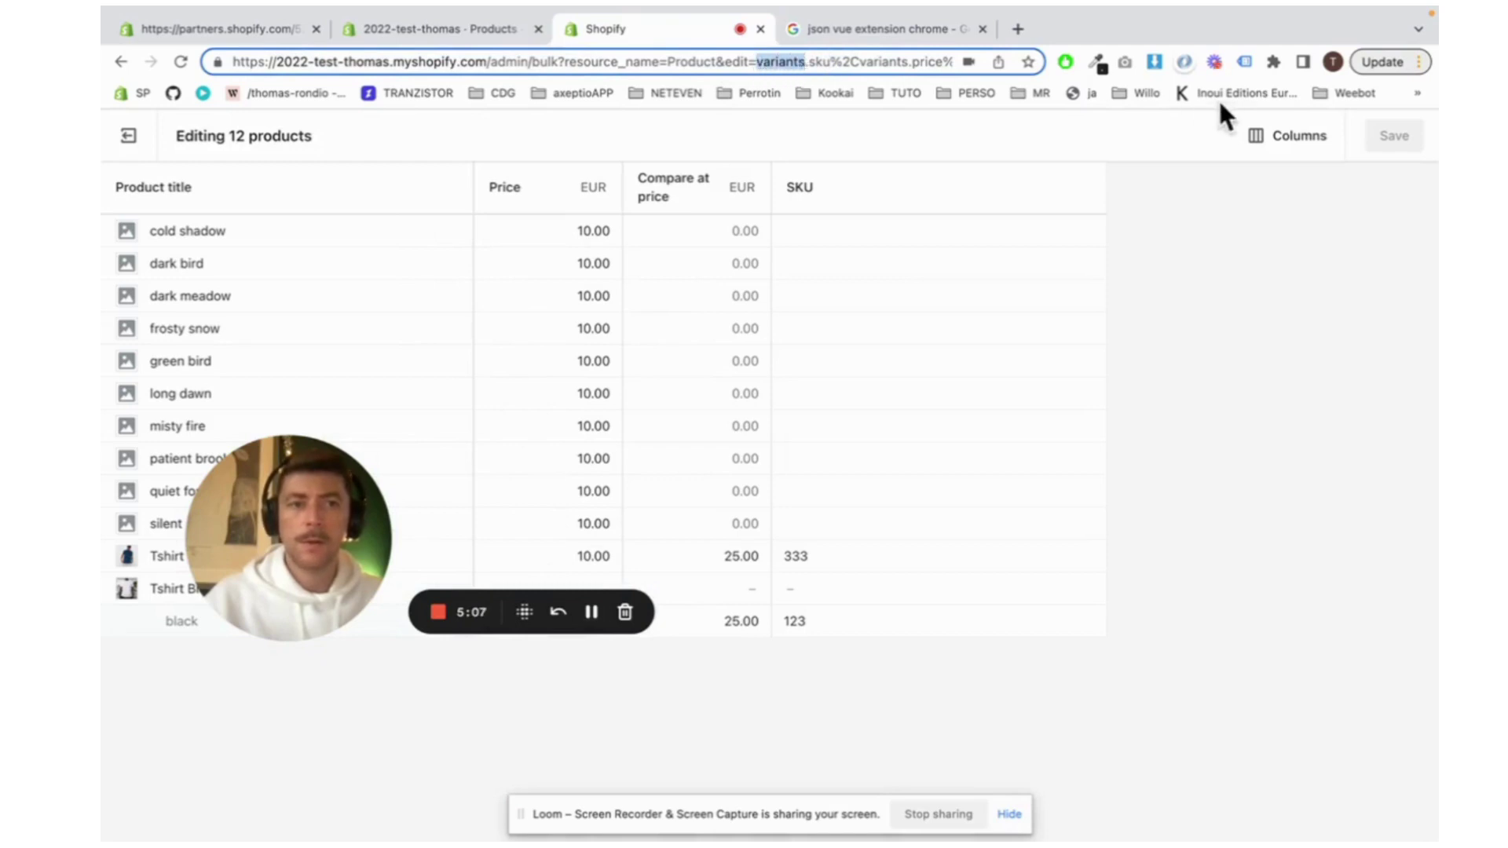
Compare the fields listed in the bulk editor URL's edit parameter with the checked and available columns, including the metafields
{"action": "left_click", "coordinate": [1276, 140]}
{"action": "scroll", "coordinate": [1125, 521], "scroll_direction": "down", "scroll_amount": 1}
{"action": "scroll", "coordinate": [1125, 521], "scroll_direction": "down", "scroll_amount": 8}
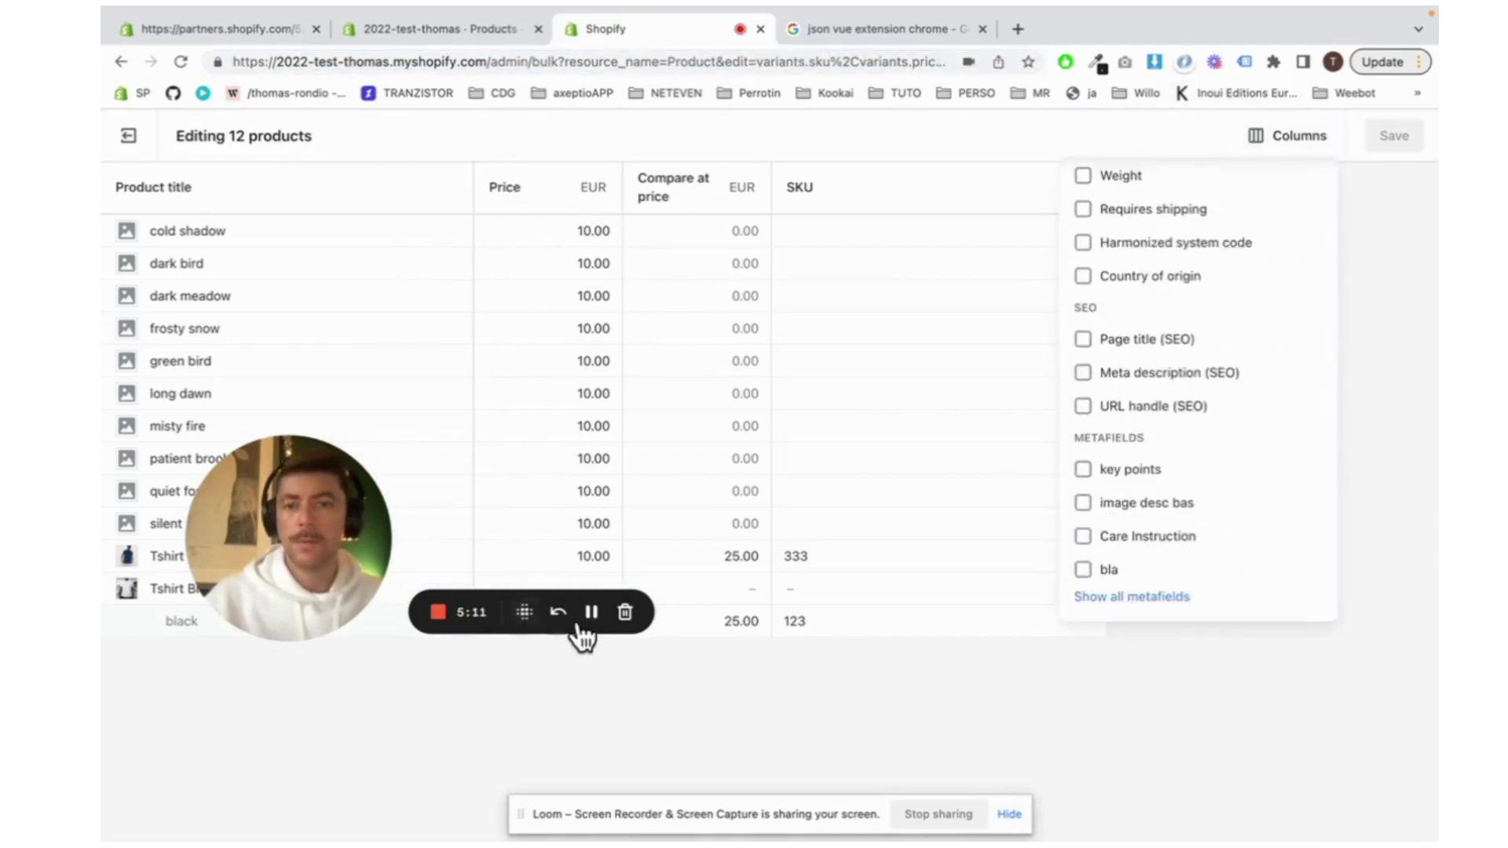
{"action": "left_click", "coordinate": [1288, 137]}
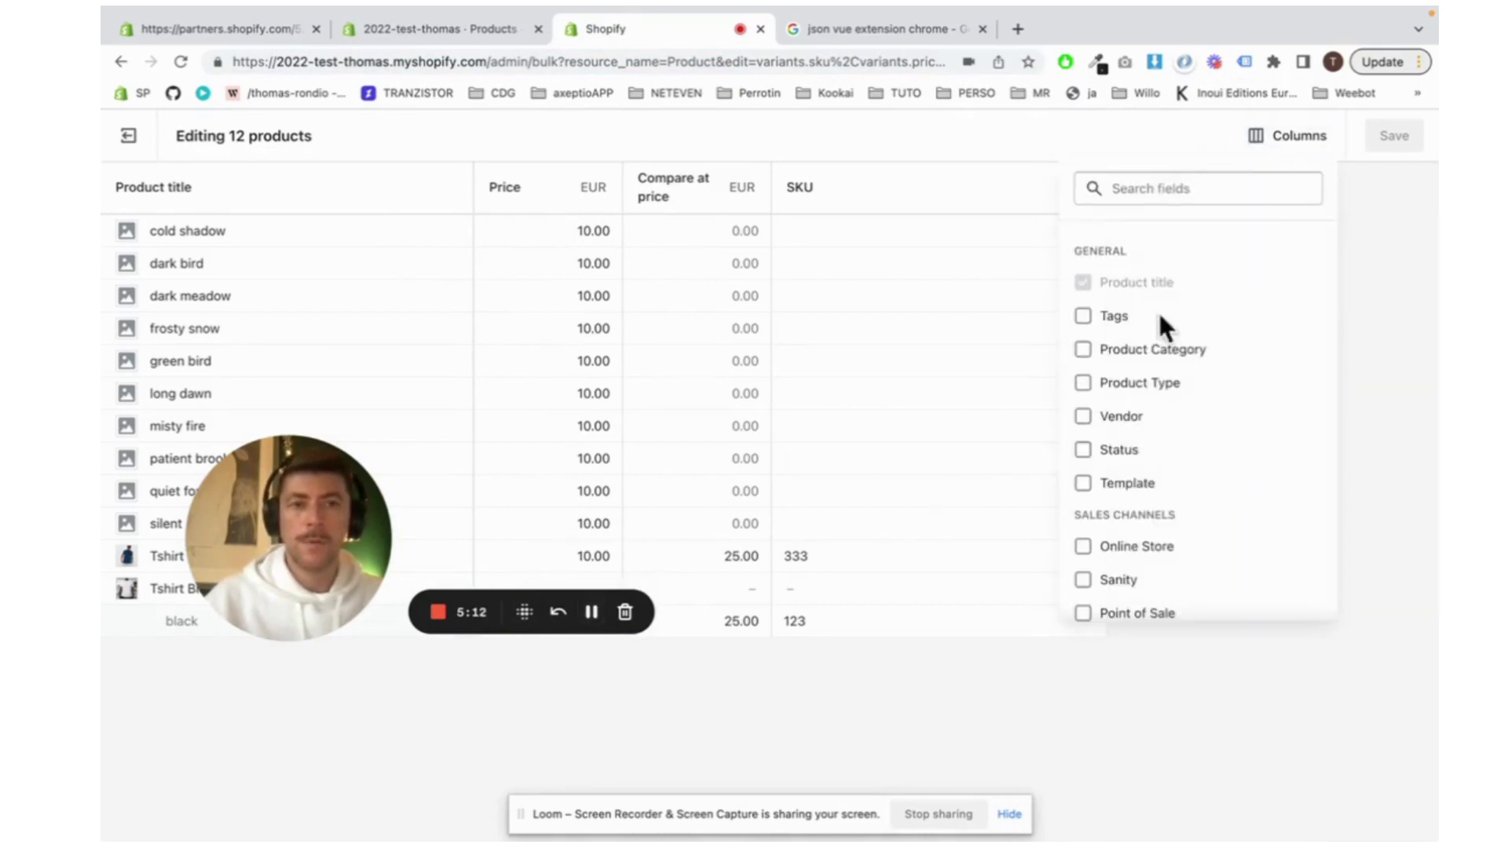
{"action": "left_click_drag", "start_coordinate": [751, 61], "coordinate": [818, 62]}
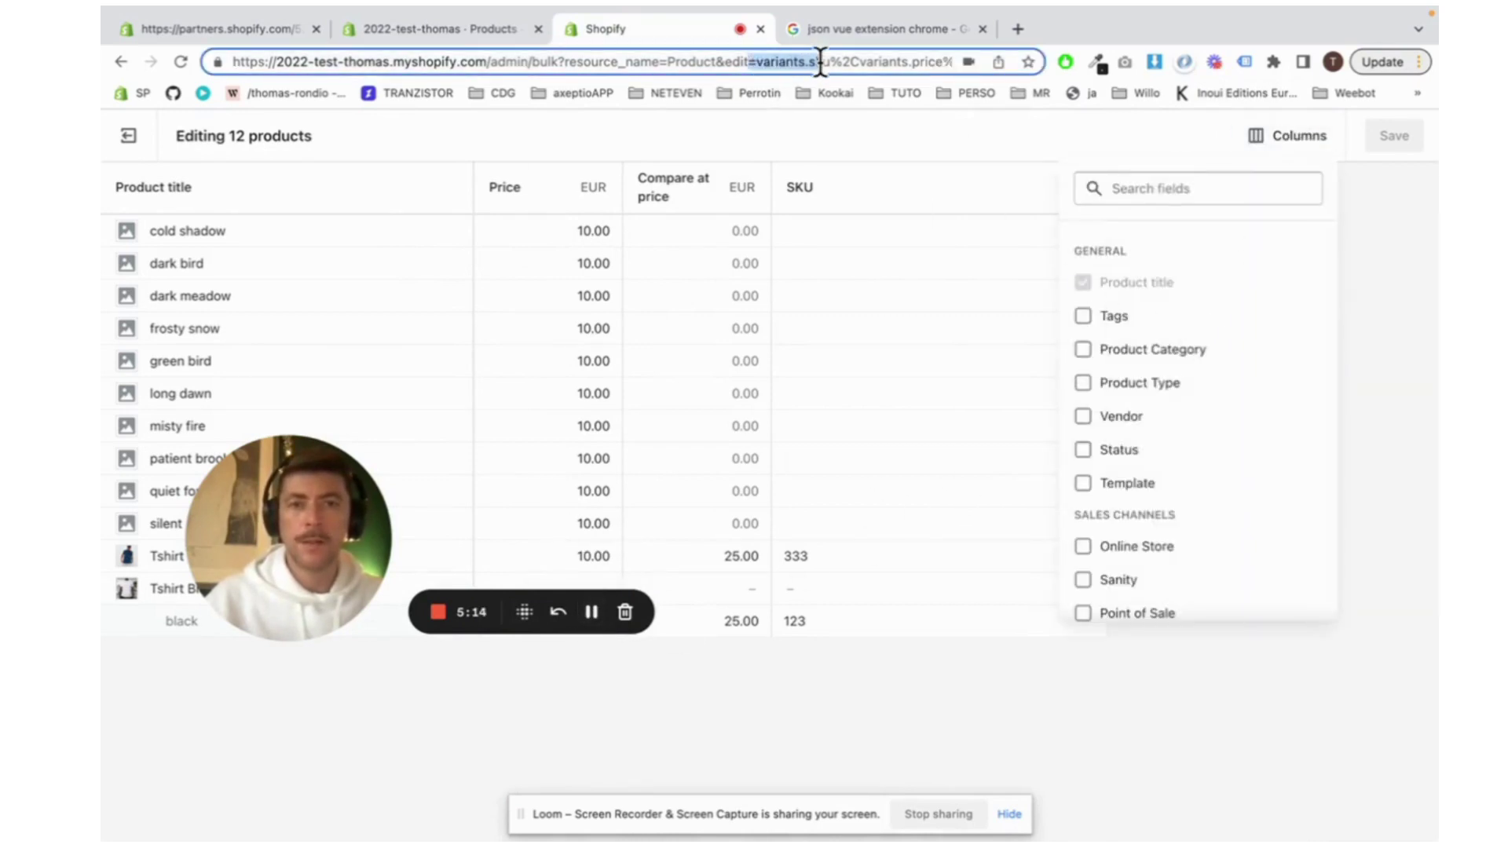
{"action": "scroll", "coordinate": [1137, 207], "scroll_direction": "down", "scroll_amount": 5}
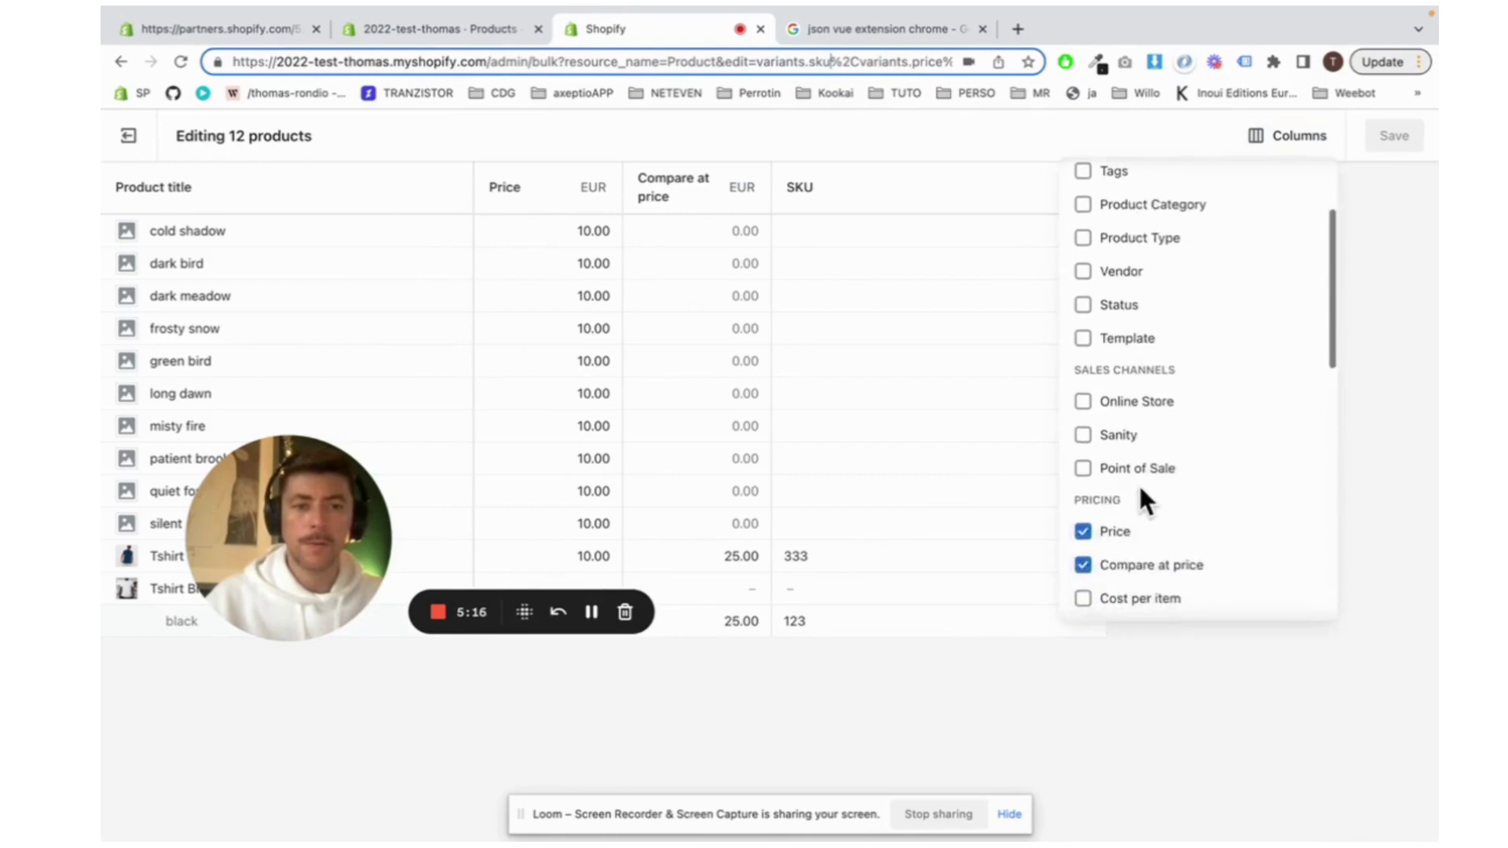
{"action": "scroll", "coordinate": [1138, 483], "scroll_direction": "down", "scroll_amount": 1}
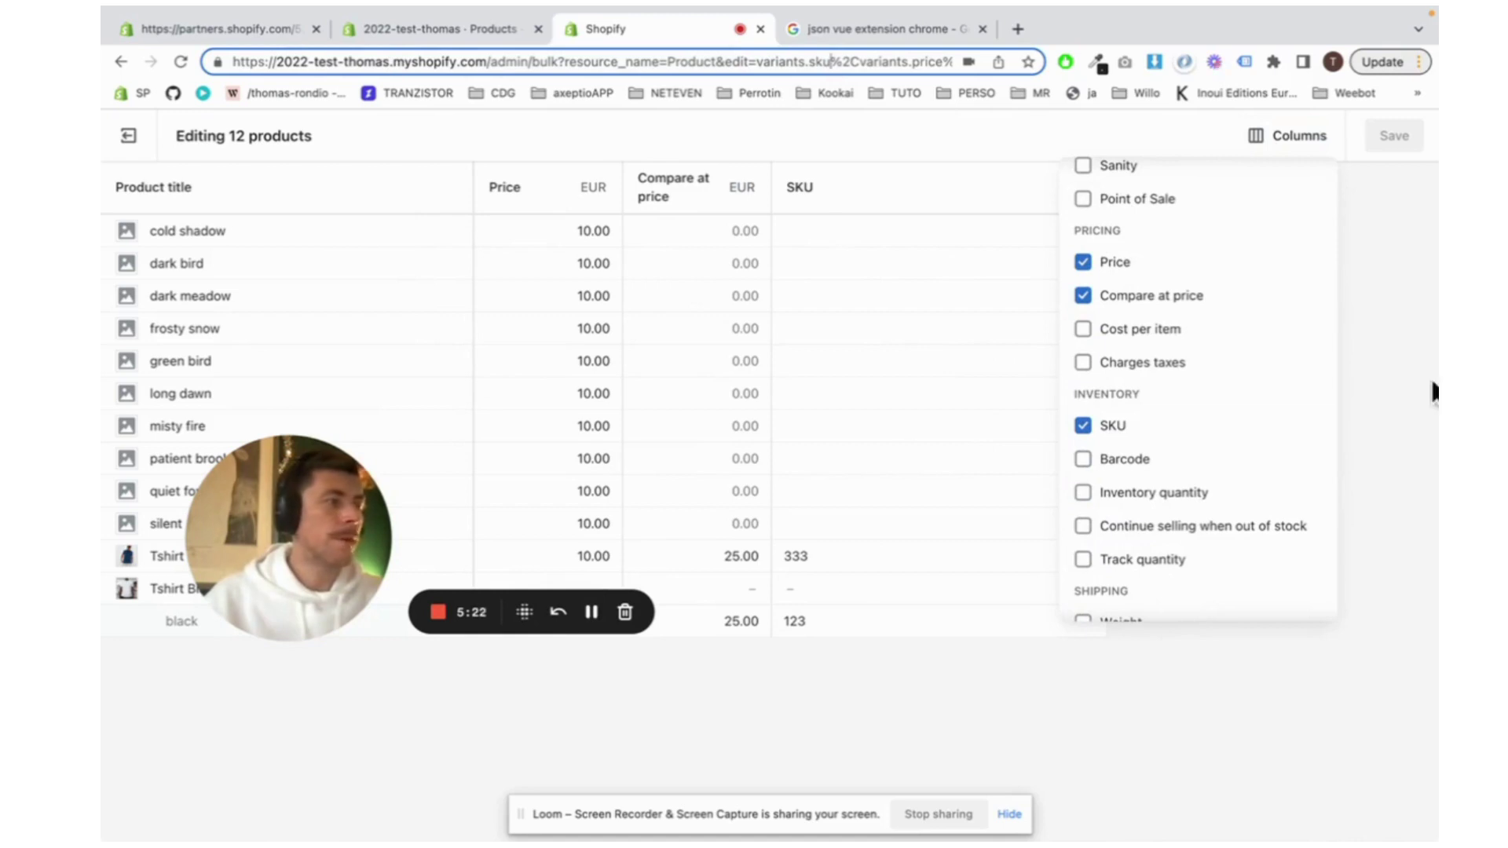
Open the Customer Privacy app from the installed apps and pin it to the admin navigation
{"action": "left_click", "coordinate": [591, 612]}
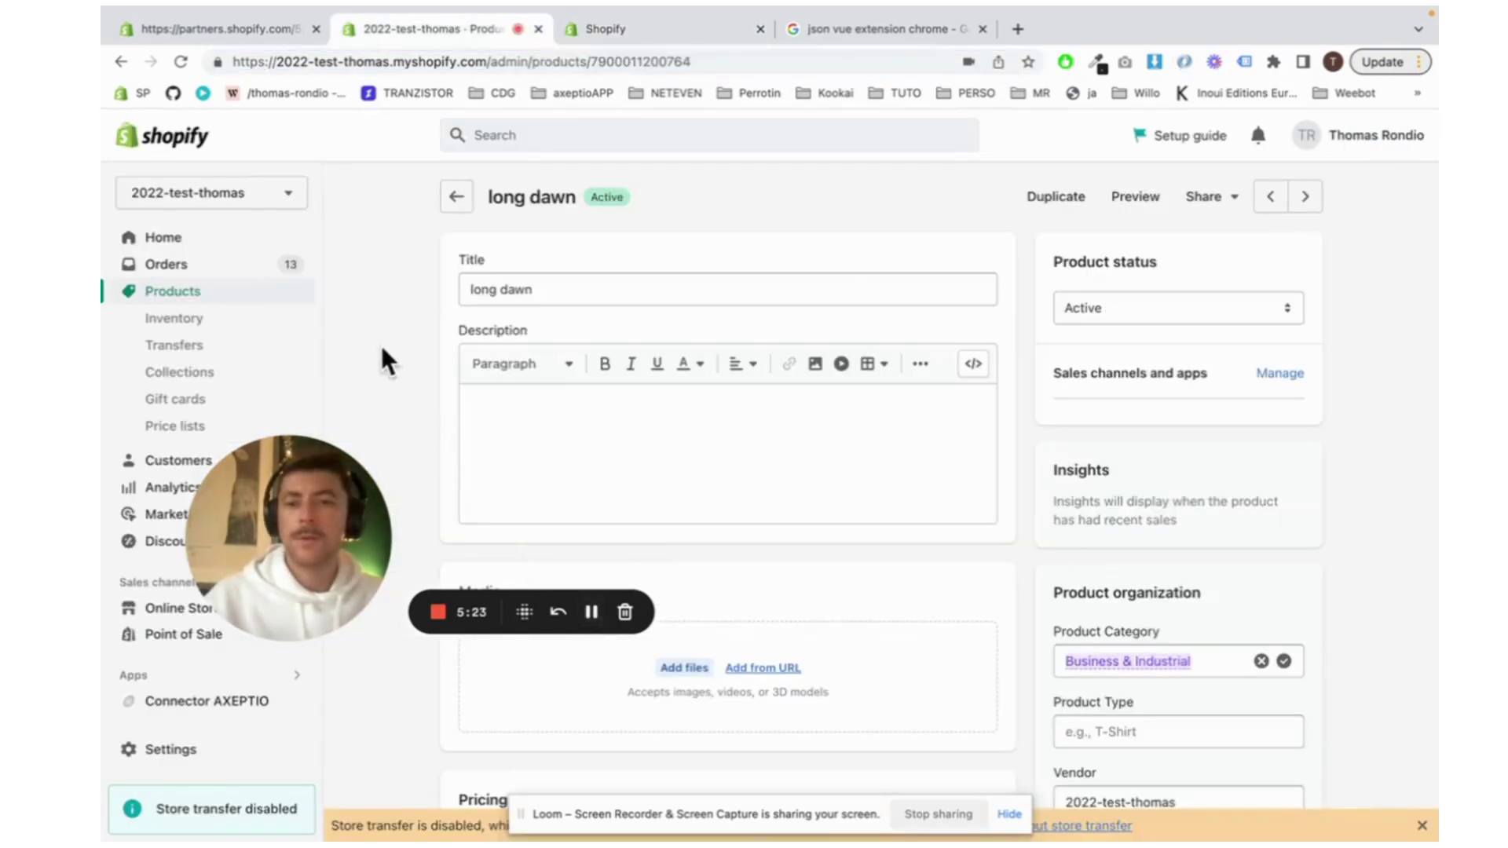
{"action": "scroll", "coordinate": [329, 330], "scroll_direction": "down", "scroll_amount": 3}
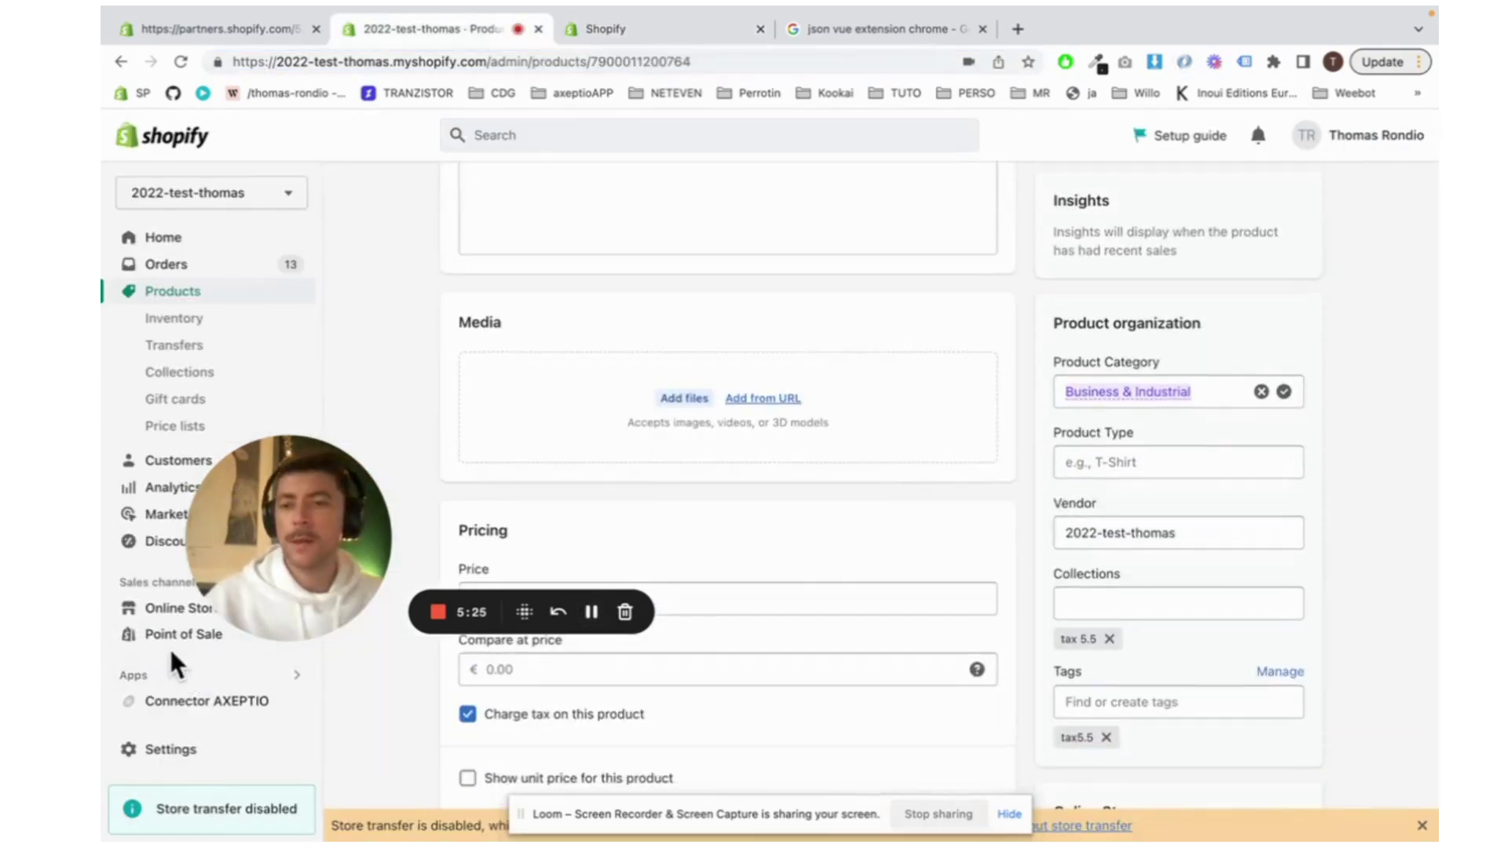
{"action": "left_click", "coordinate": [177, 674]}
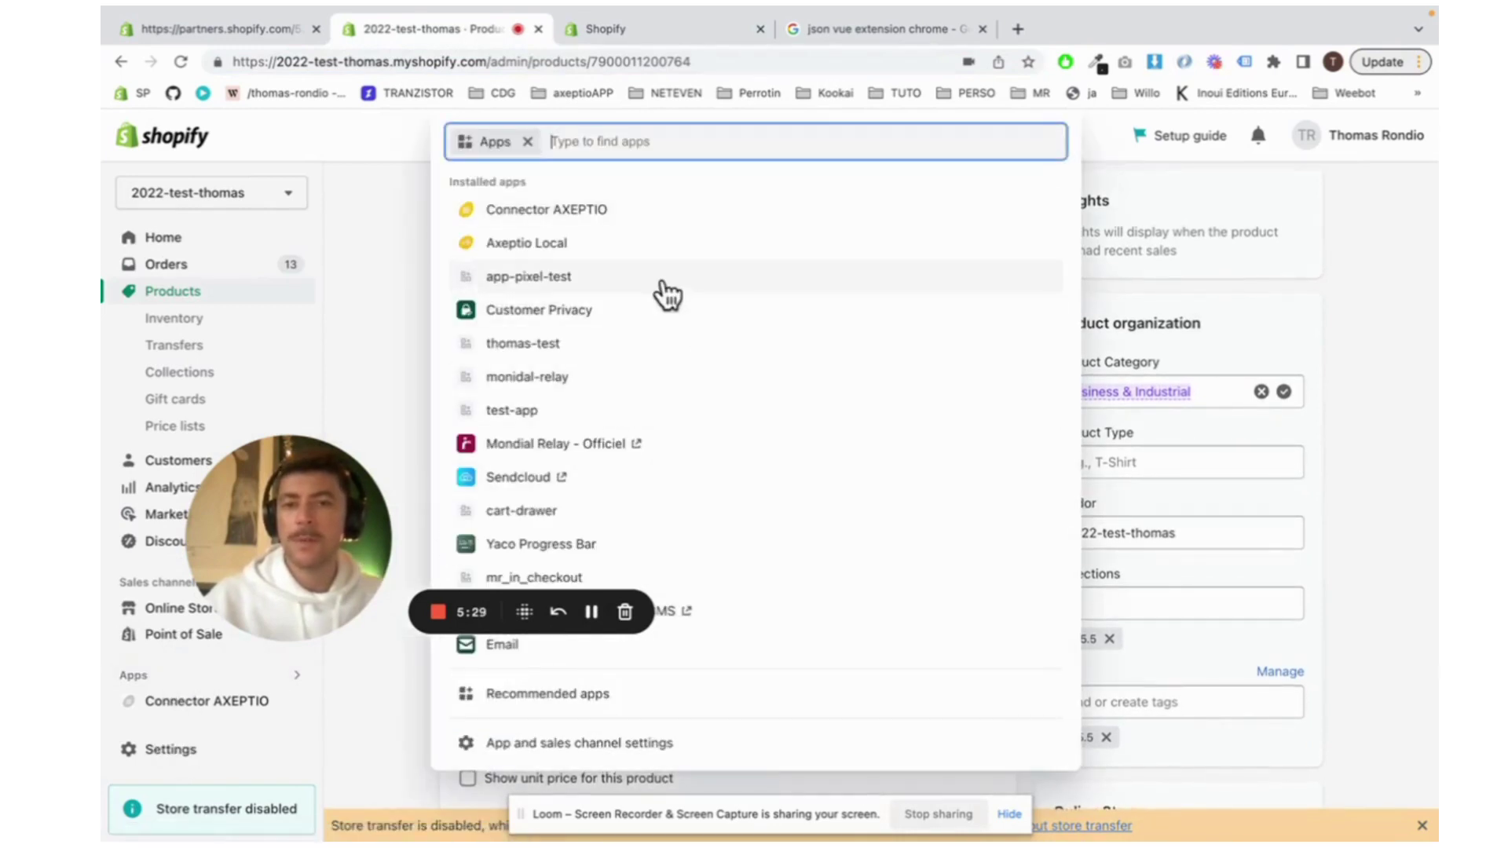
{"action": "right_click", "coordinate": [577, 444]}
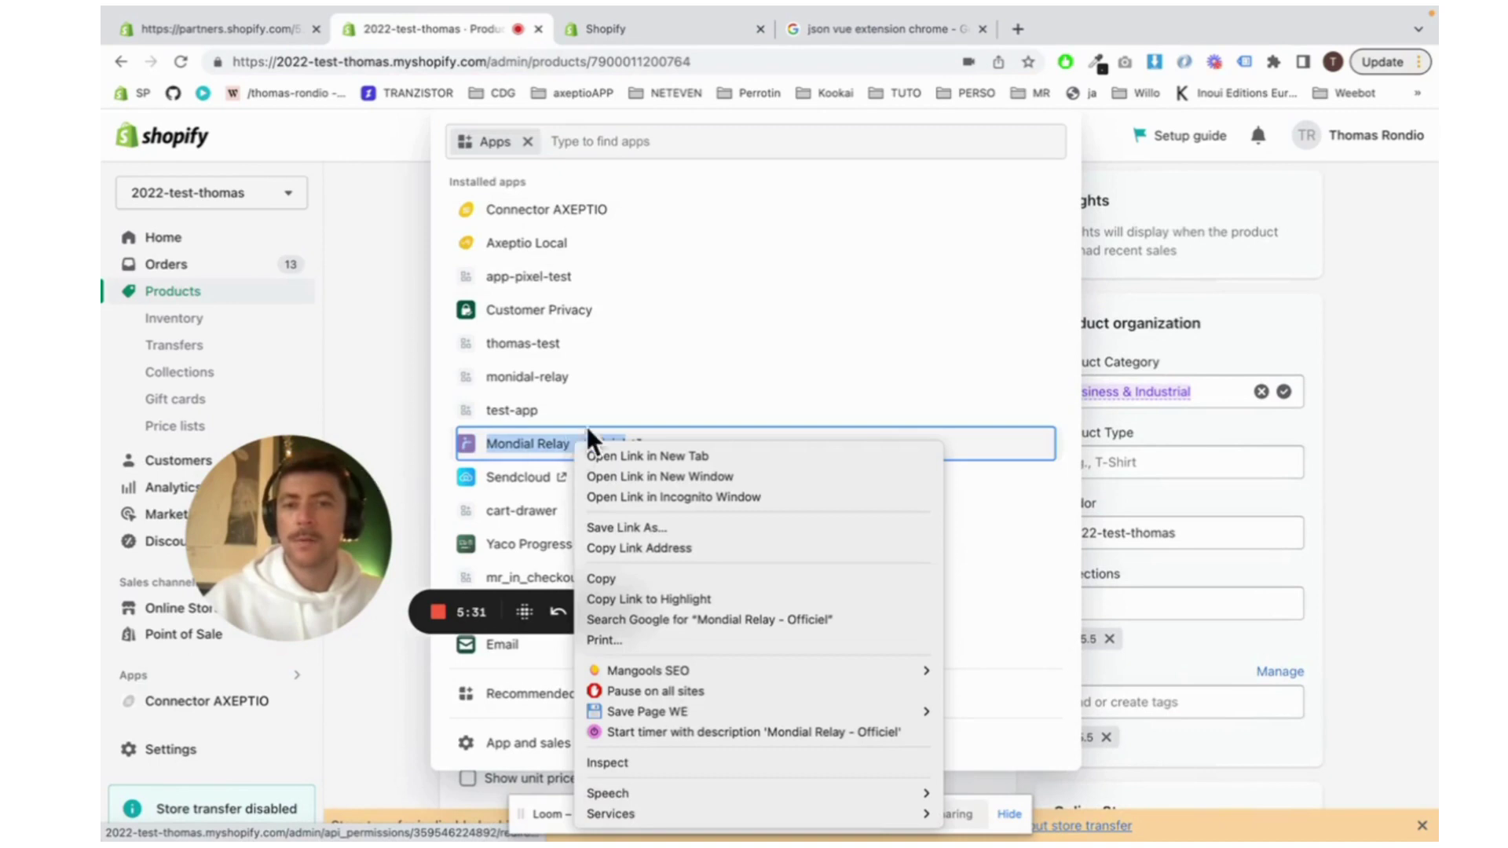
{"action": "left_click", "coordinate": [567, 357]}
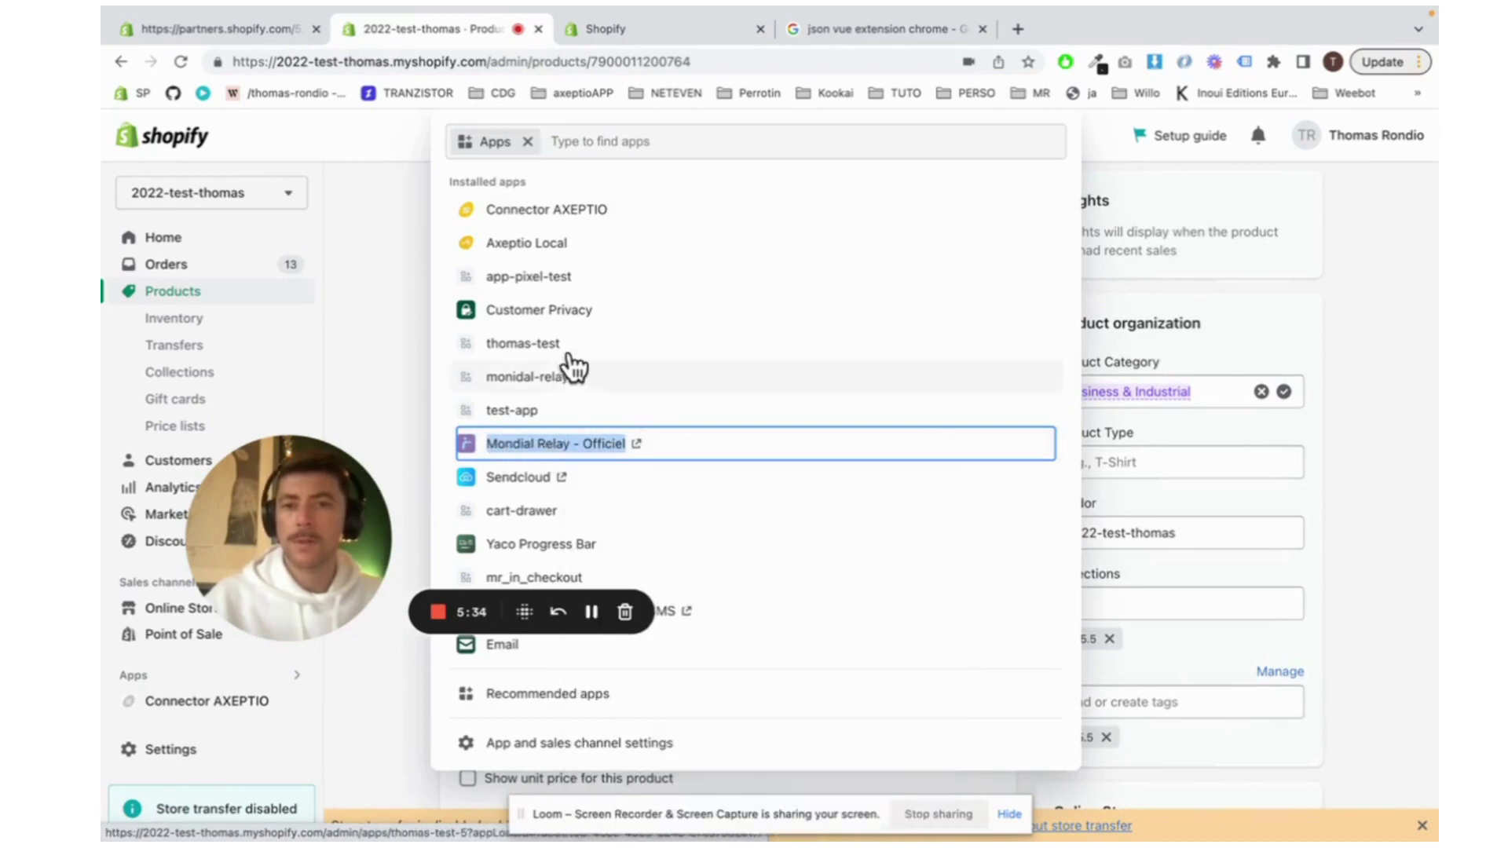
{"action": "left_click", "coordinate": [588, 317]}
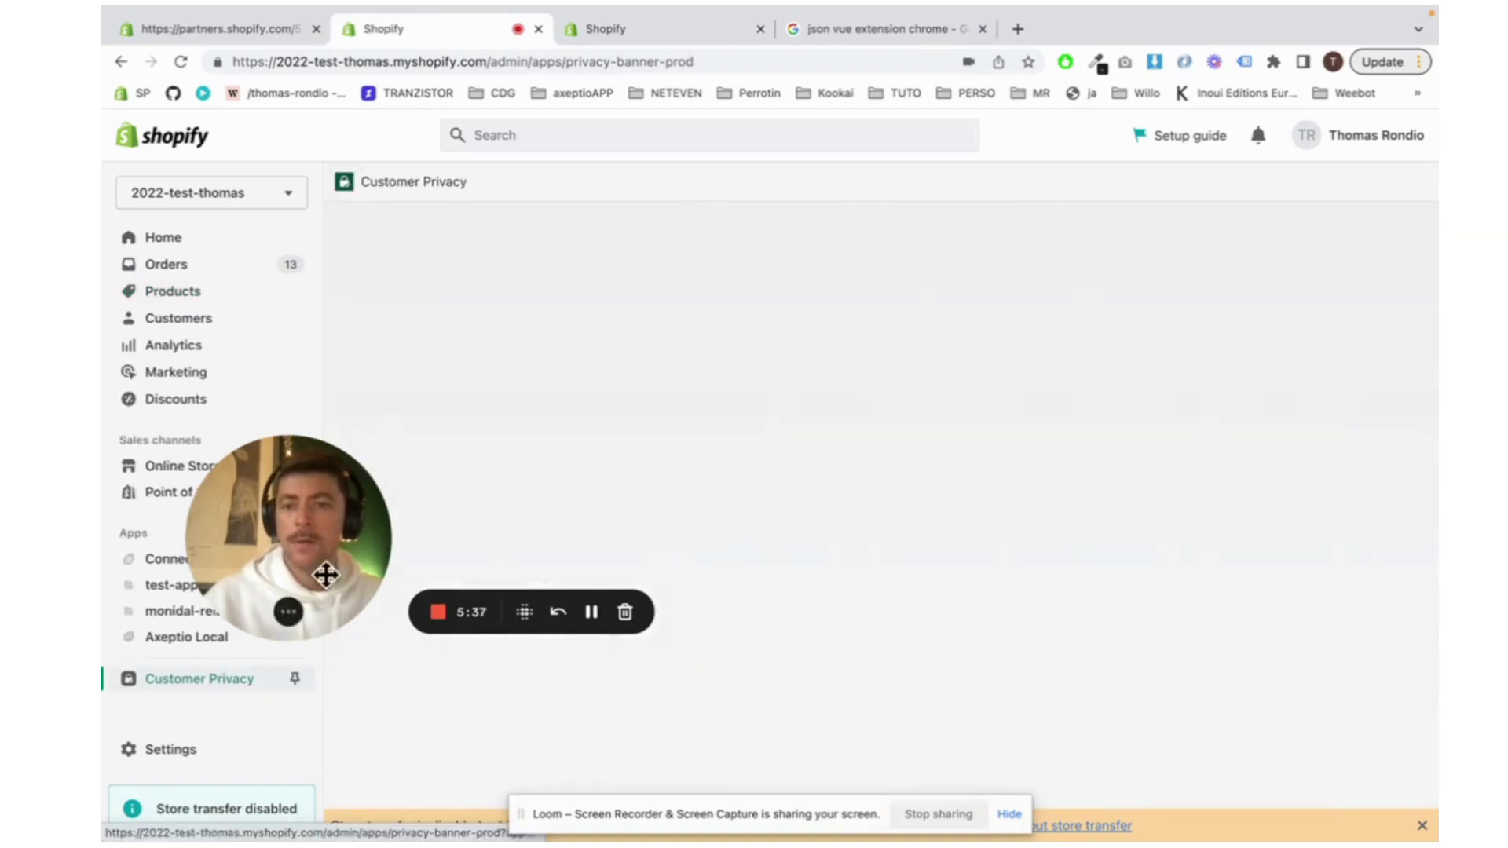
{"action": "left_click", "coordinate": [296, 677]}
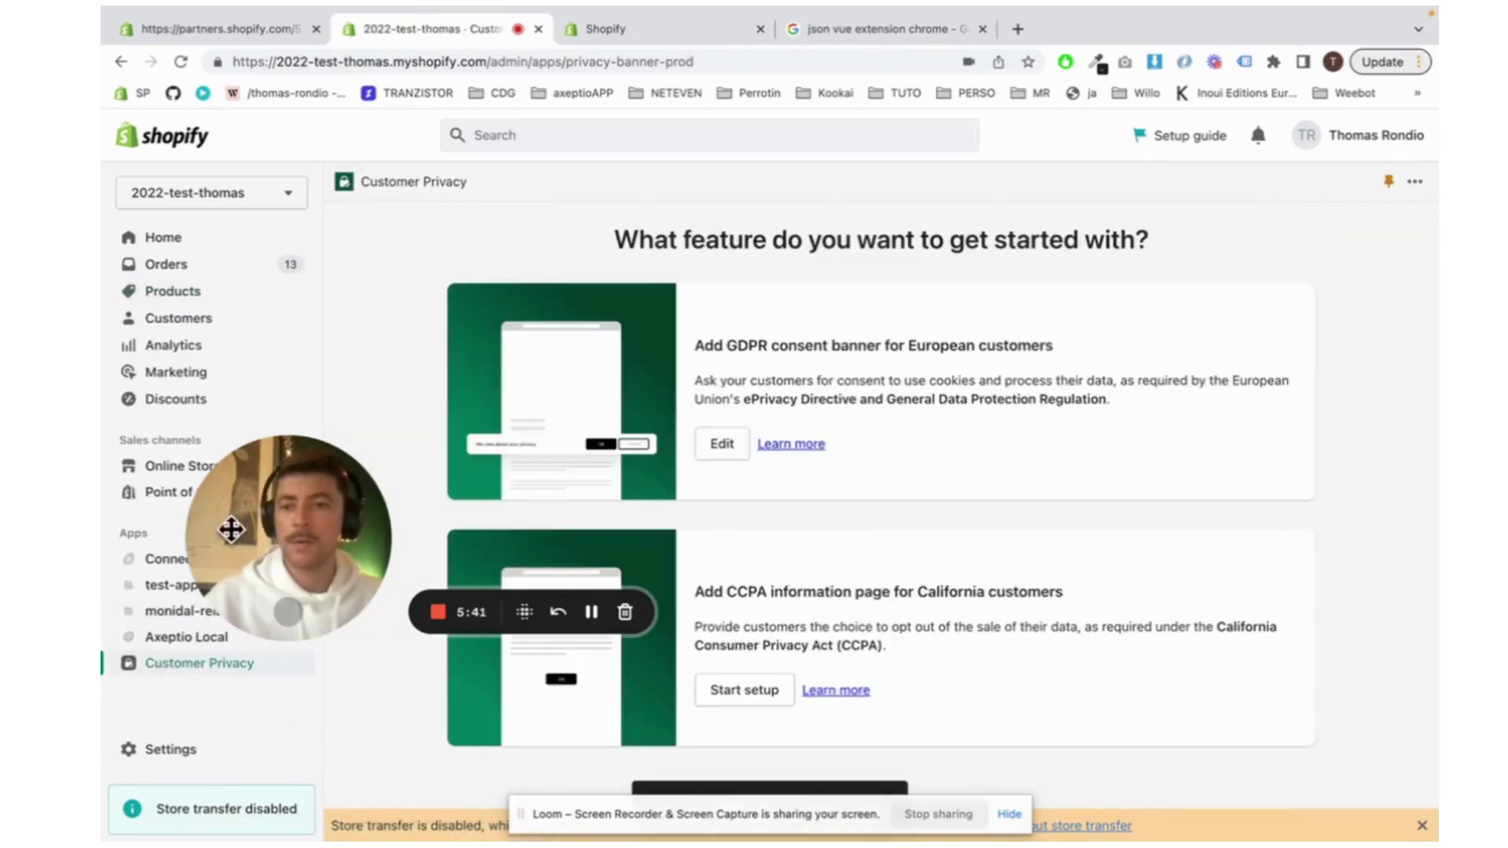
Open the Online Store from the list of sales channels
{"action": "left_click_drag", "start_coordinate": [236, 518], "coordinate": [1054, 223]}
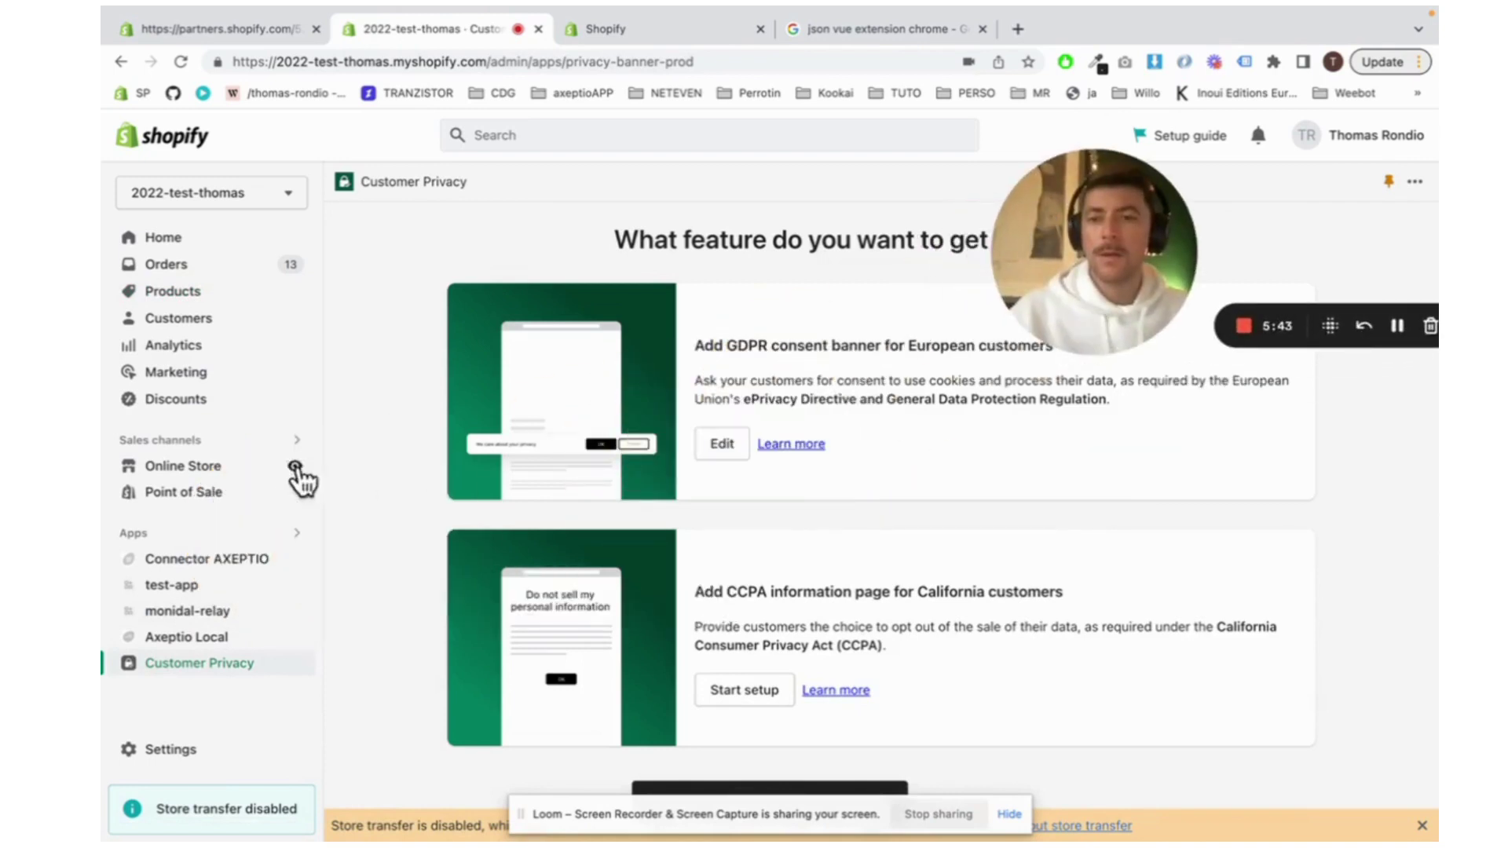
{"action": "left_click", "coordinate": [197, 441]}
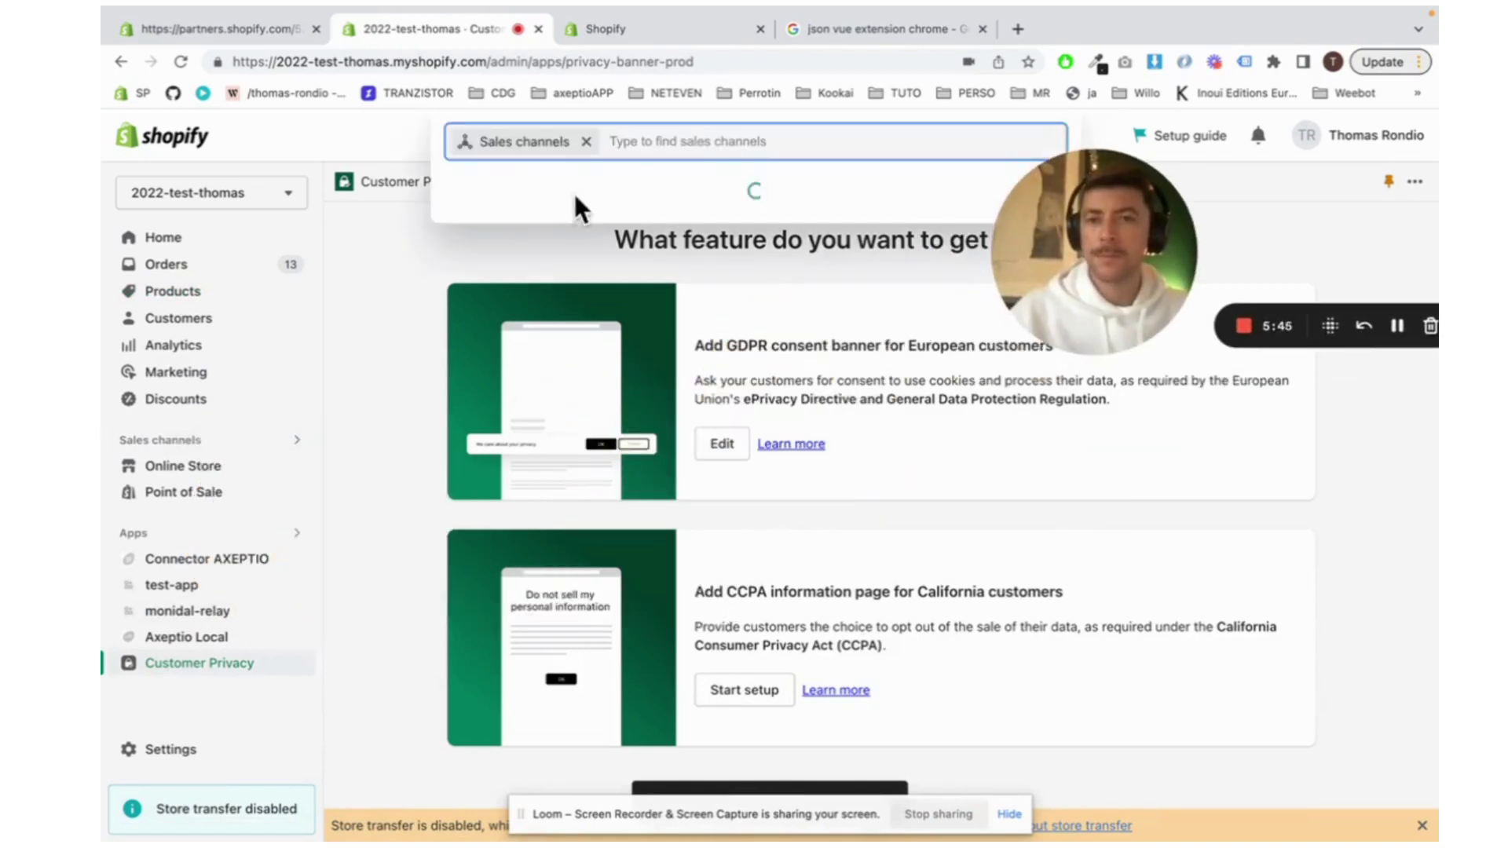
{"action": "left_click", "coordinate": [581, 219]}
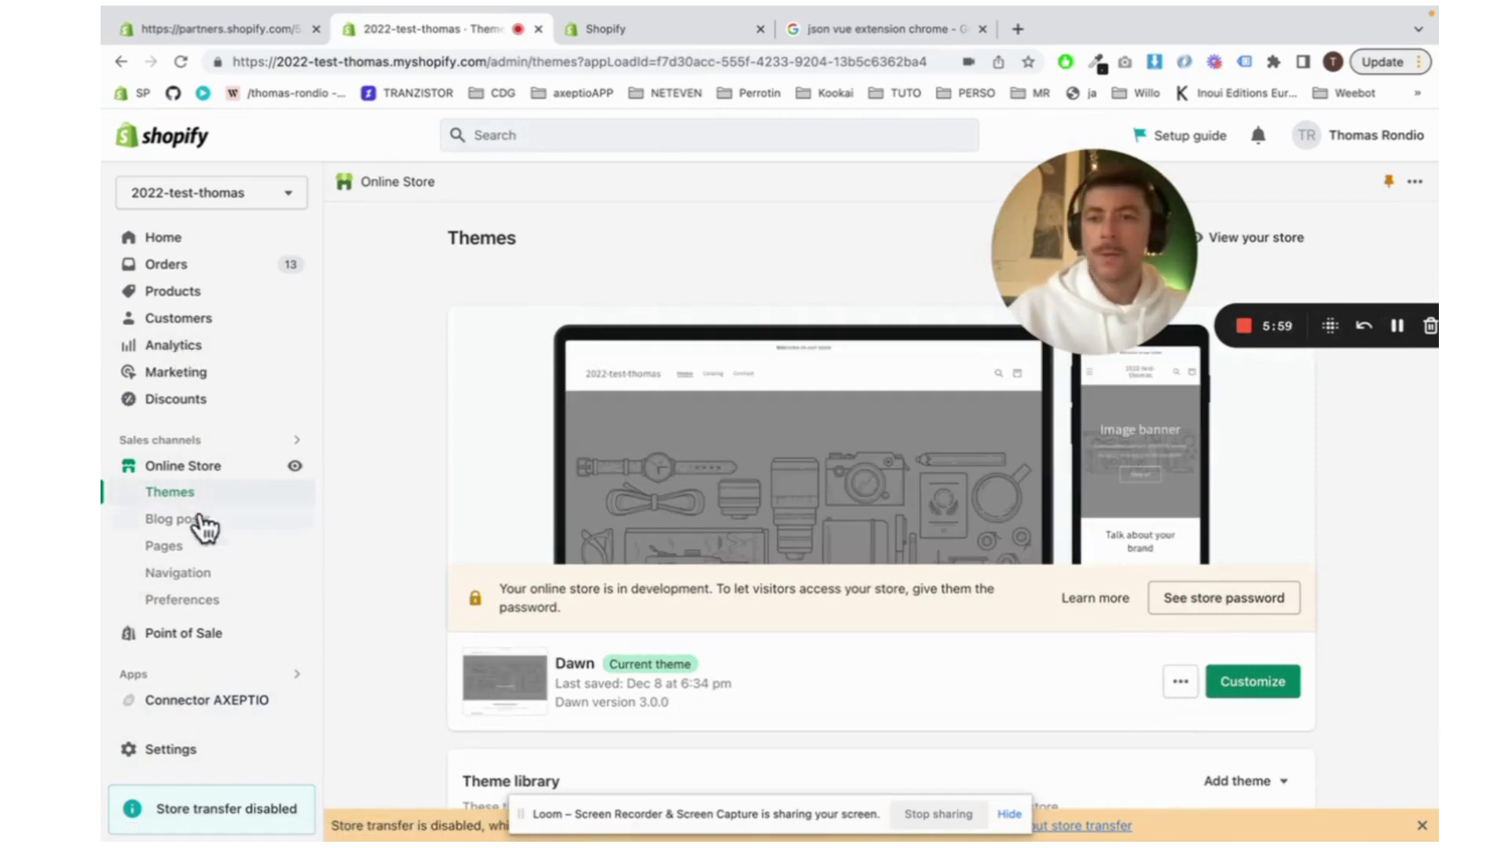
Show all metafields of the frosty snow product and open the product metafield definition settings
{"action": "left_click", "coordinate": [188, 295]}
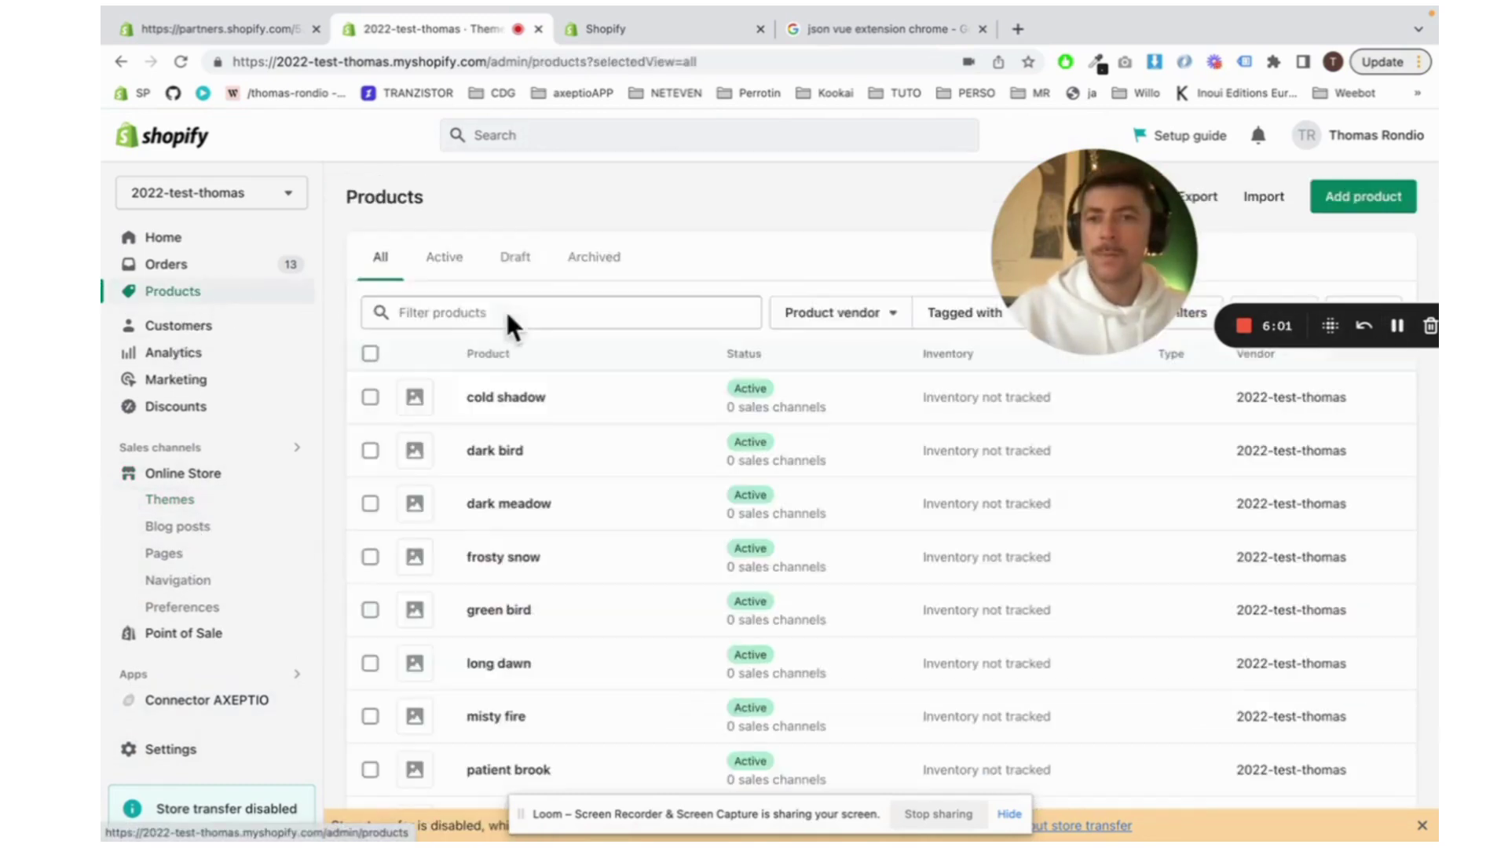
{"action": "left_click", "coordinate": [475, 440]}
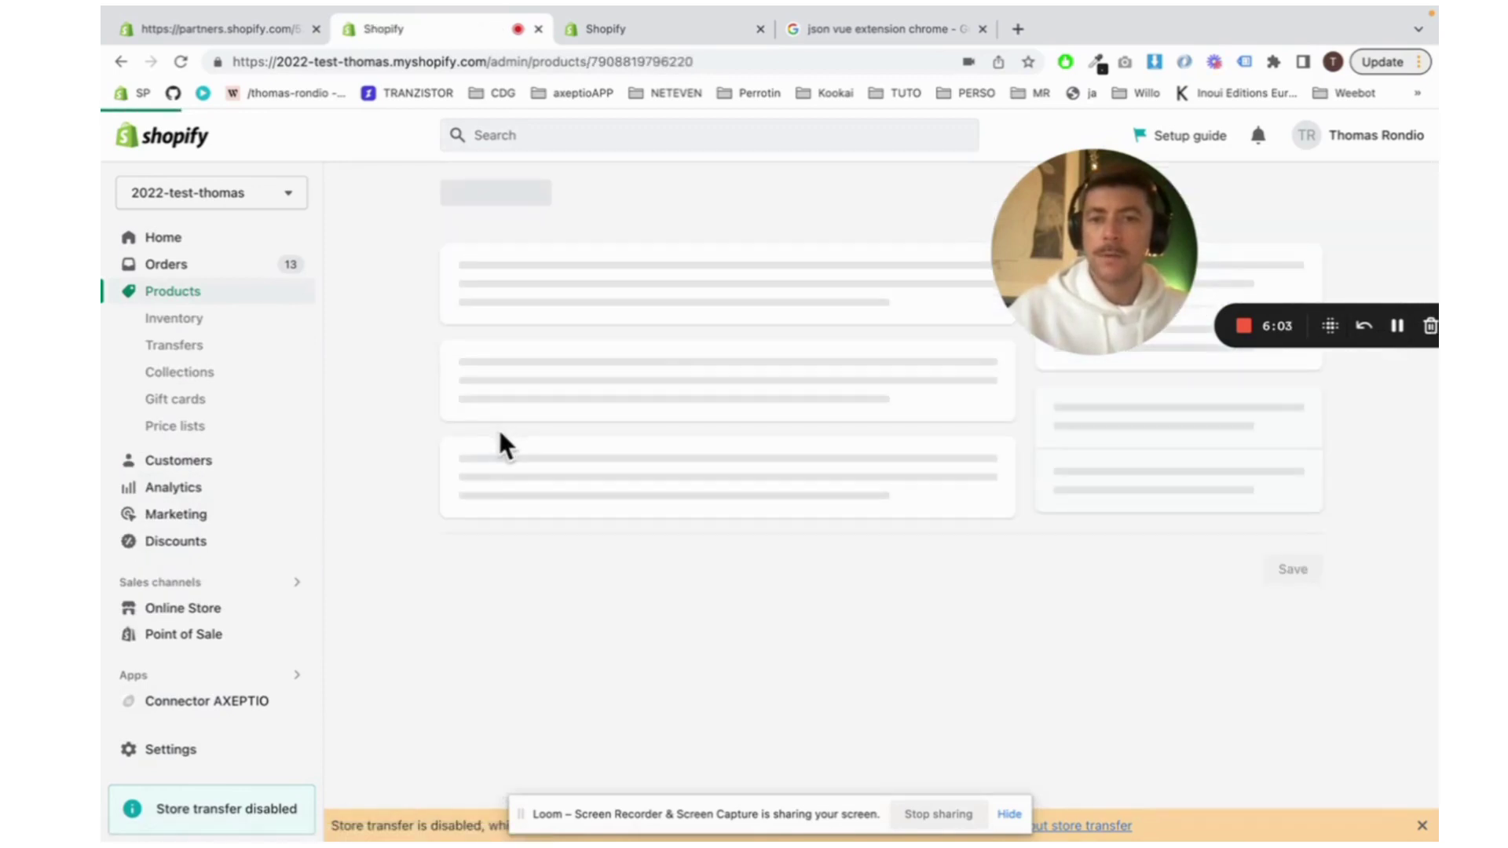
{"action": "scroll", "coordinate": [645, 435], "scroll_direction": "down", "scroll_amount": 15}
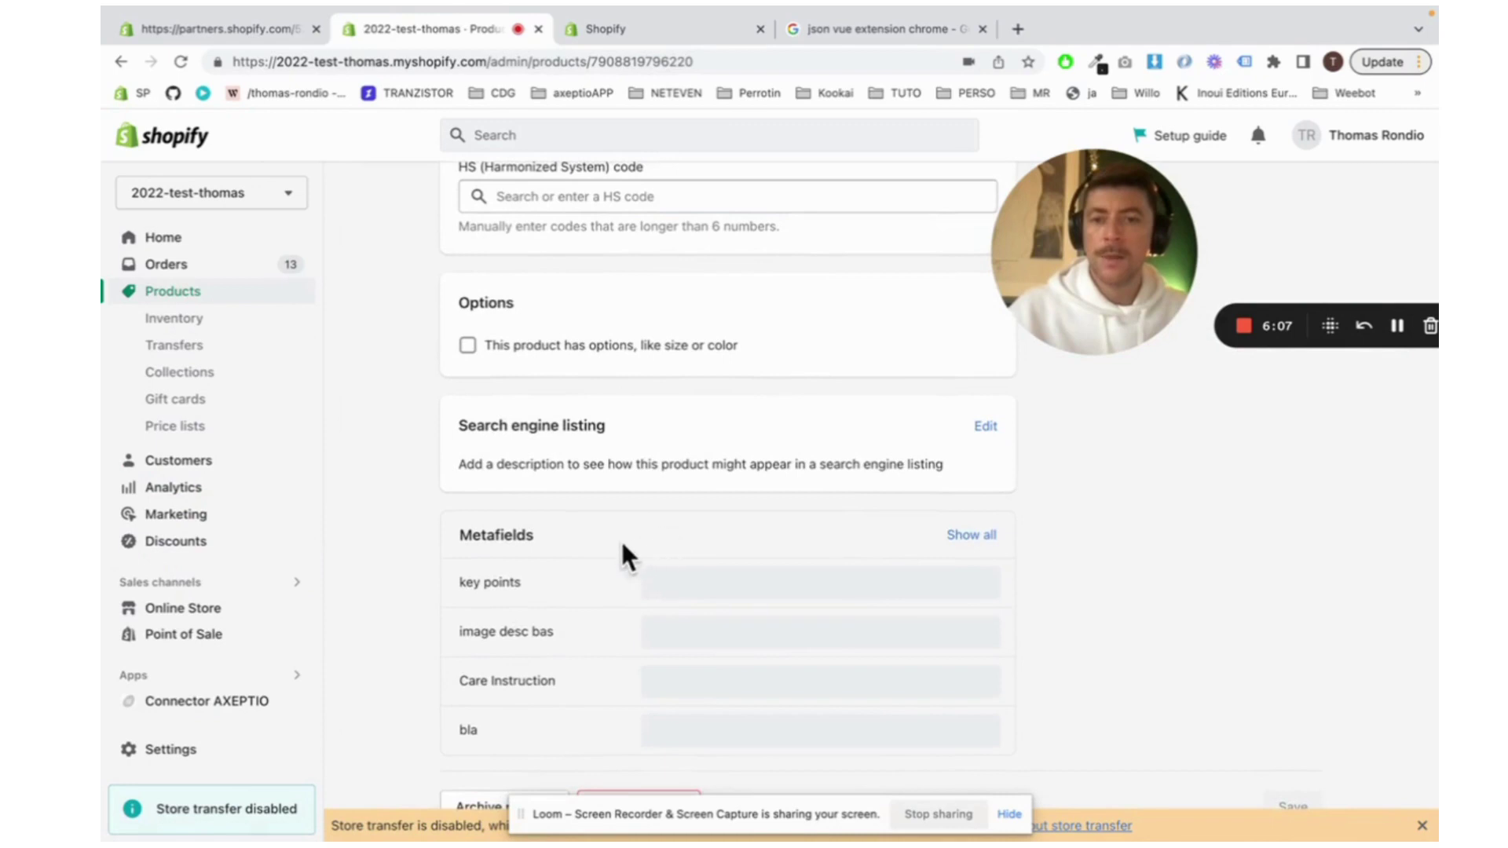
{"action": "left_click", "coordinate": [982, 534]}
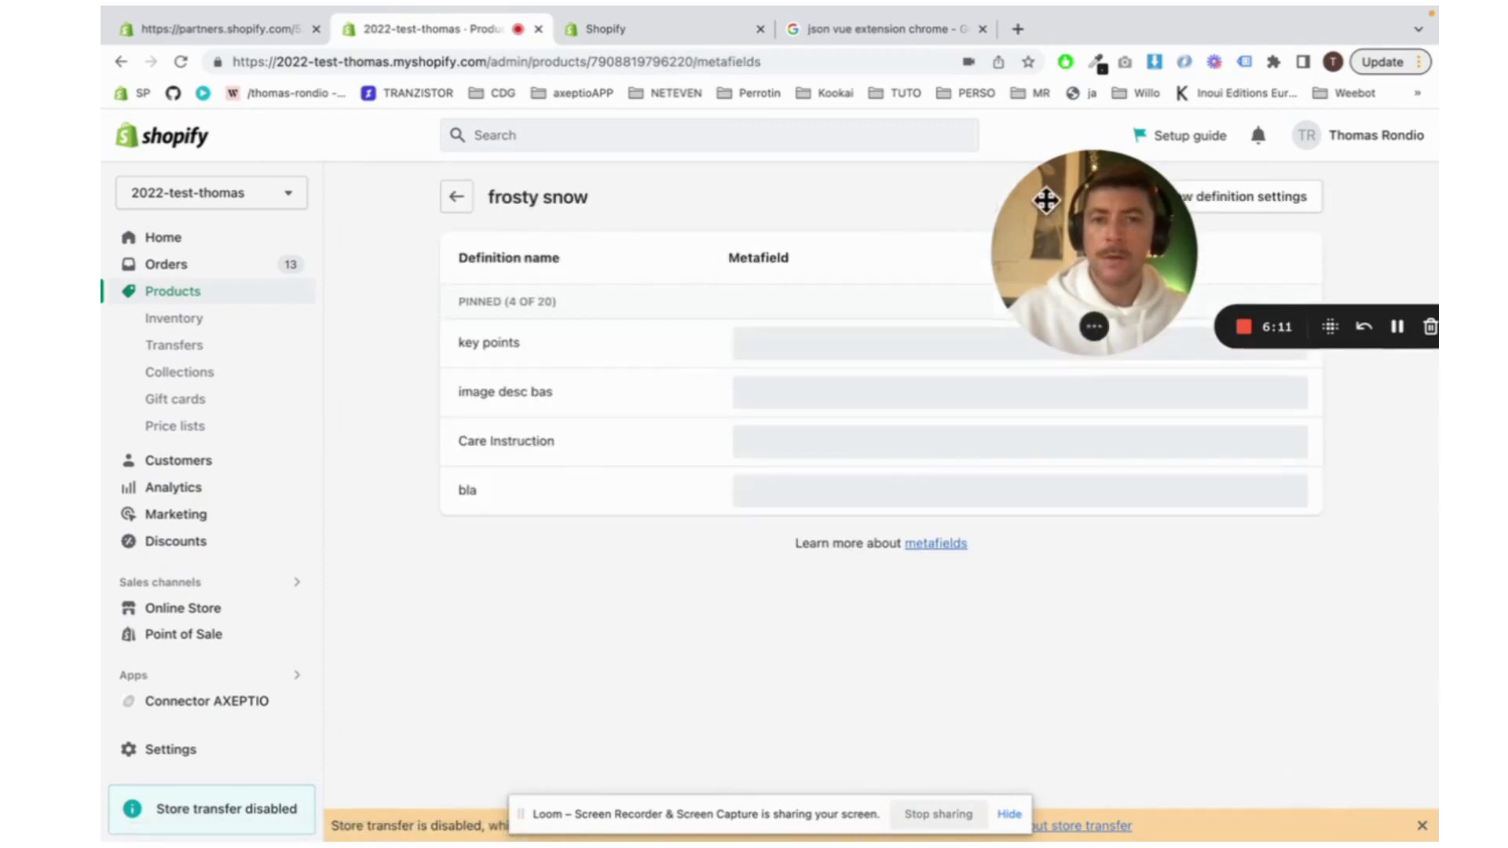
{"action": "left_click_drag", "start_coordinate": [1047, 198], "coordinate": [1025, 510]}
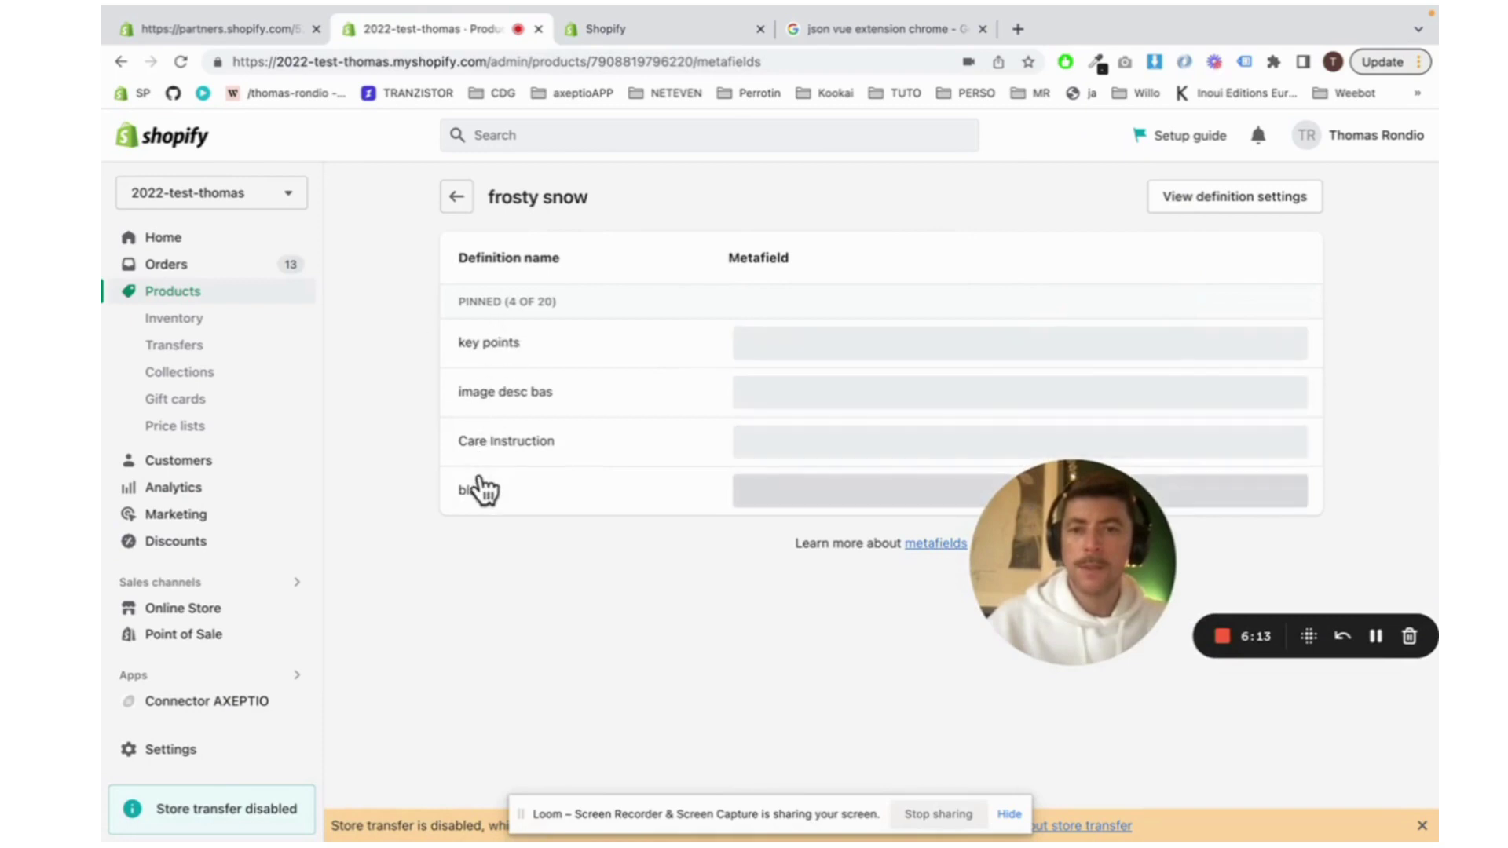
{"action": "left_click", "coordinate": [1196, 206]}
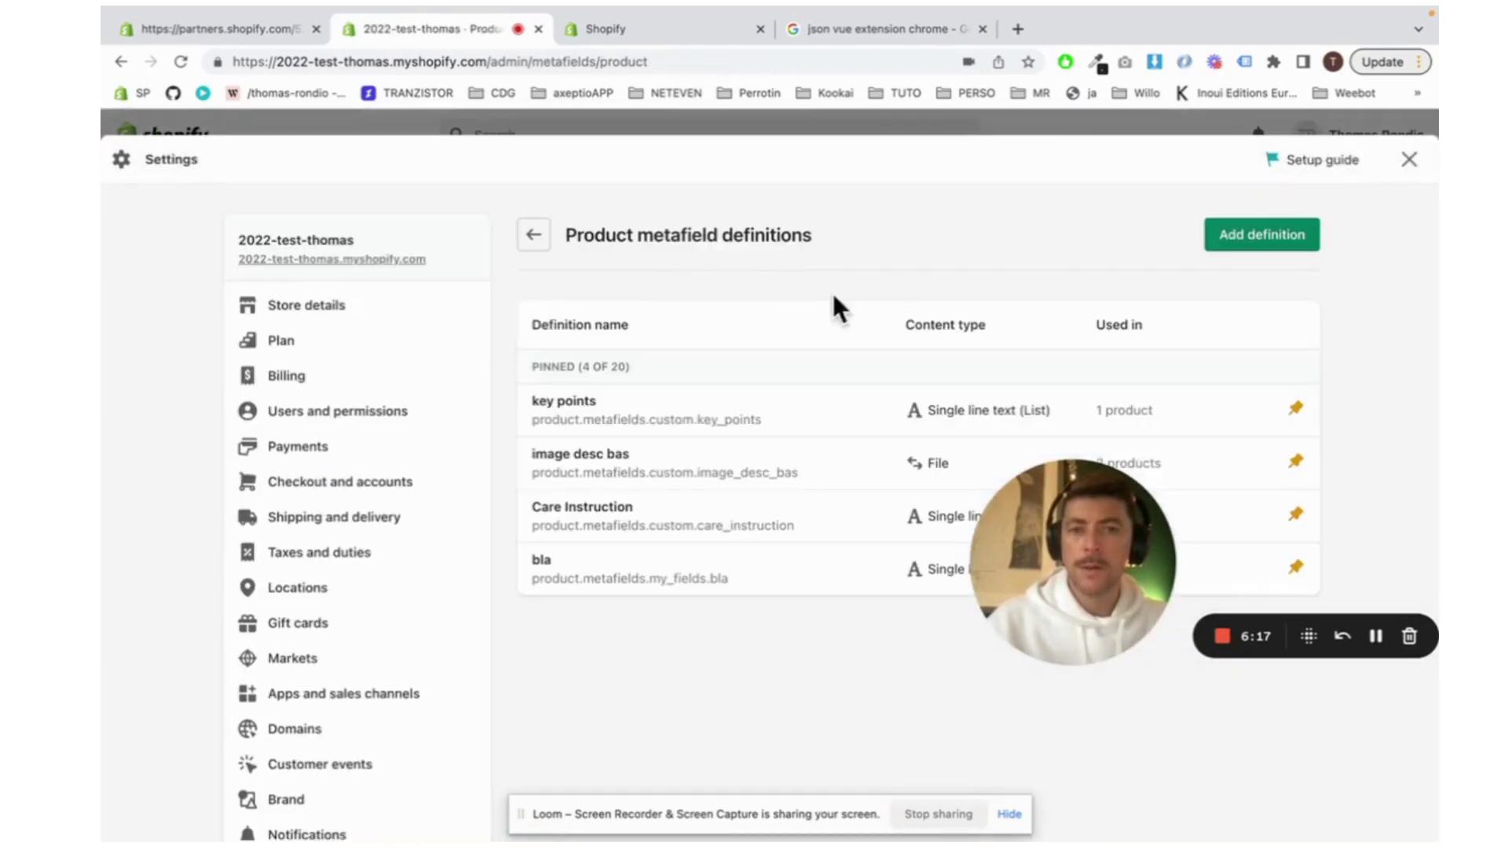
Show the pinning option of the key points product metafield definition and return to the list of definitions
{"action": "left_click", "coordinate": [819, 428]}
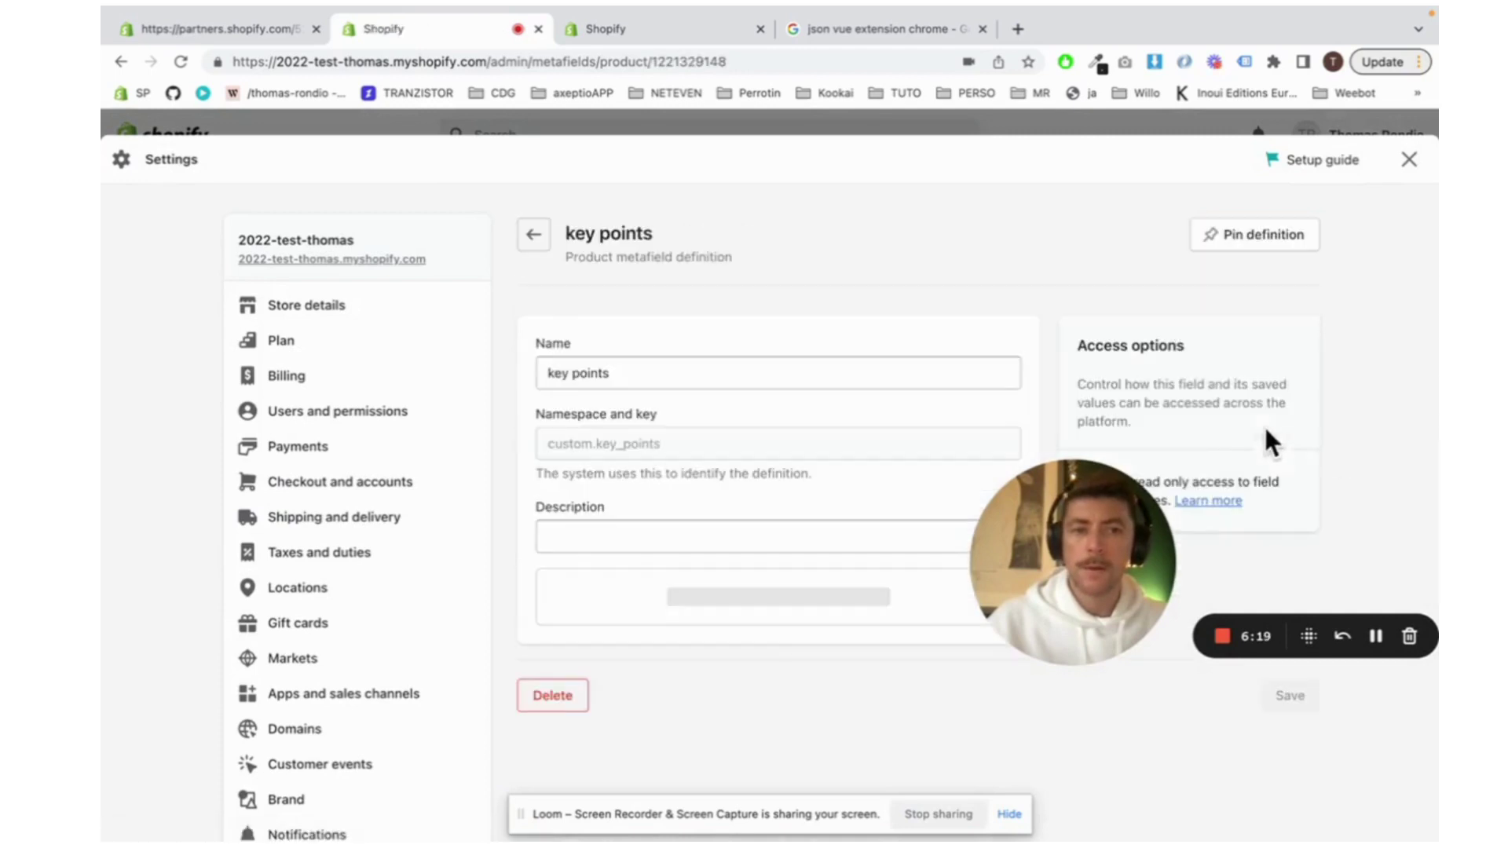
{"action": "left_click", "coordinate": [1225, 246]}
{"action": "left_click", "coordinate": [1225, 245]}
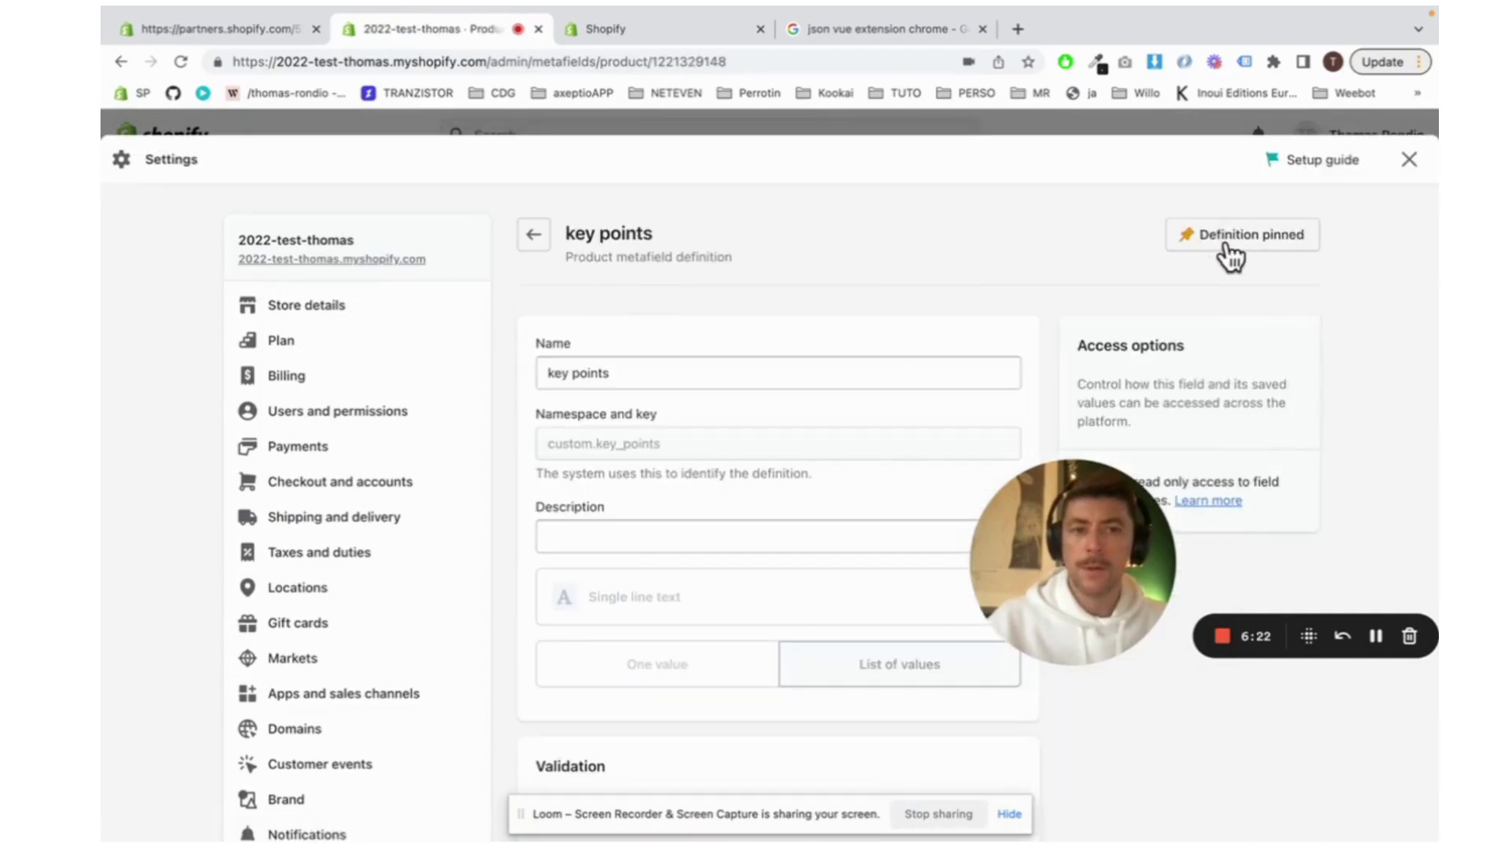
{"action": "left_click", "coordinate": [536, 235]}
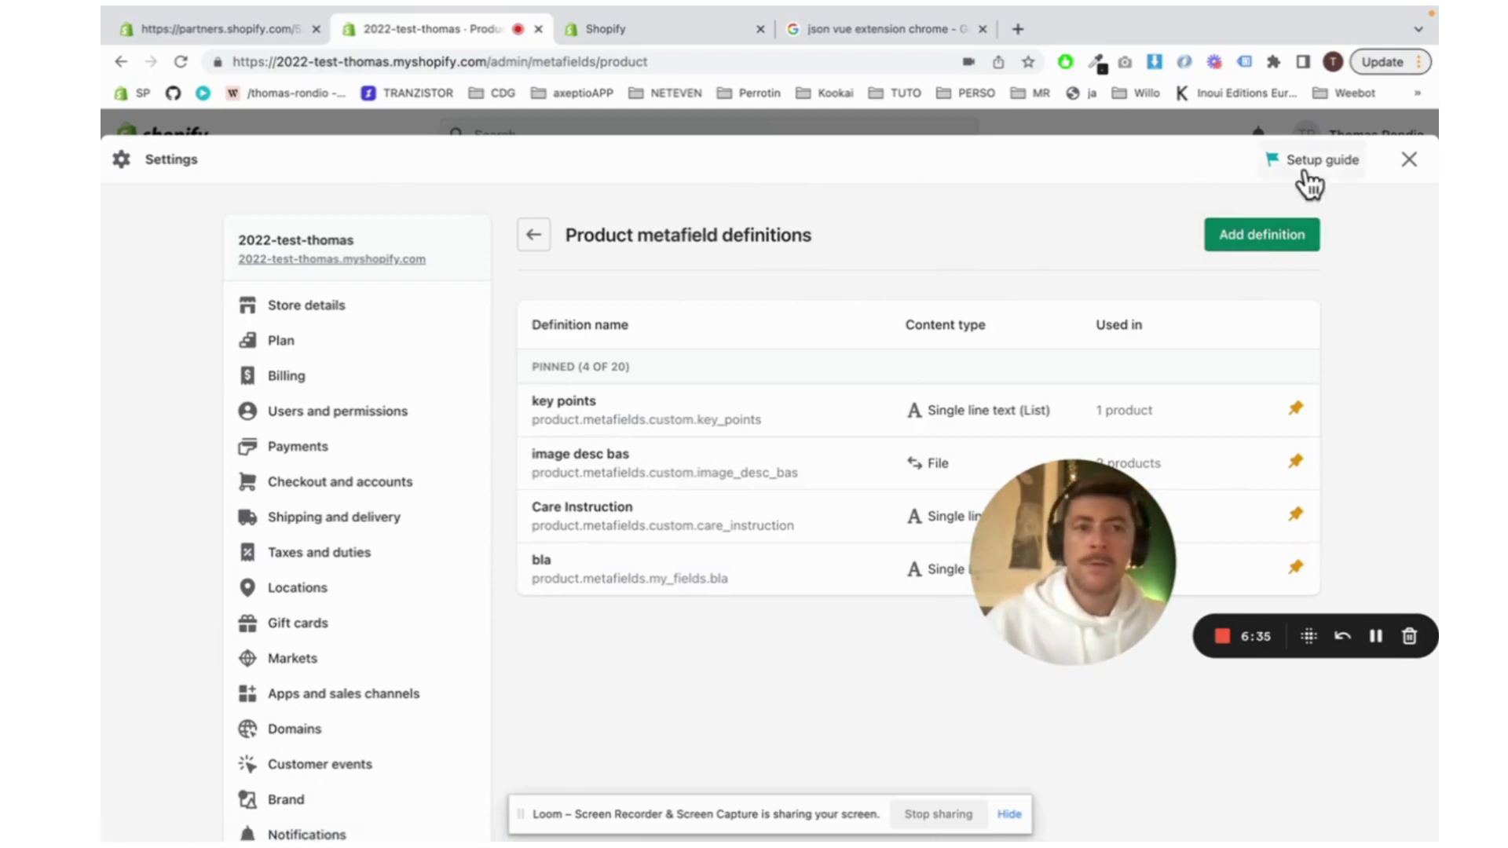
View the code of the disconnected hotjar custom pixel in the customer events settings and leave the settings
{"action": "left_click", "coordinate": [1402, 161]}
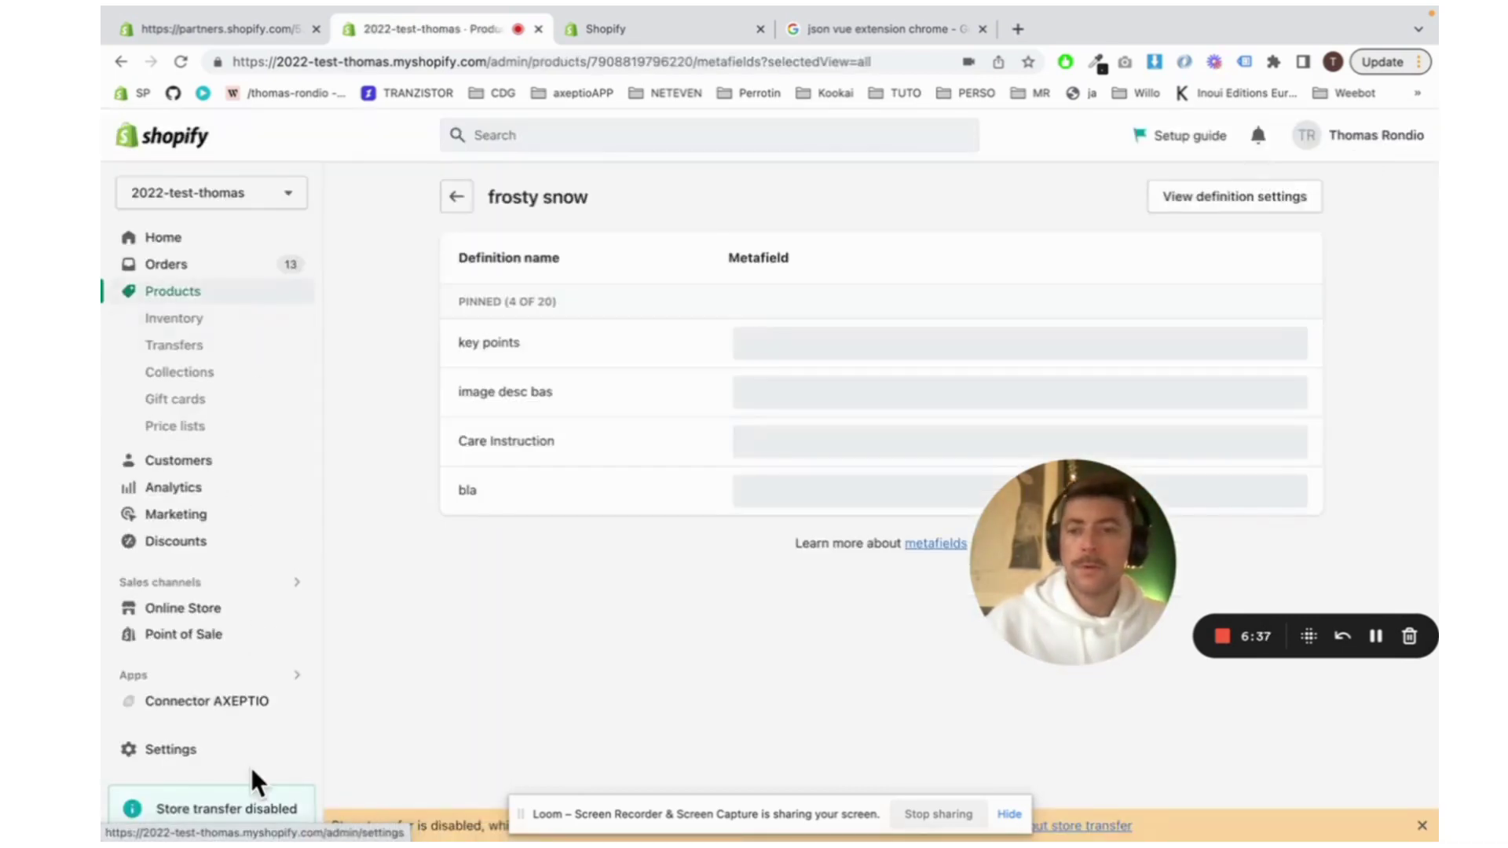
{"action": "left_click", "coordinate": [211, 750]}
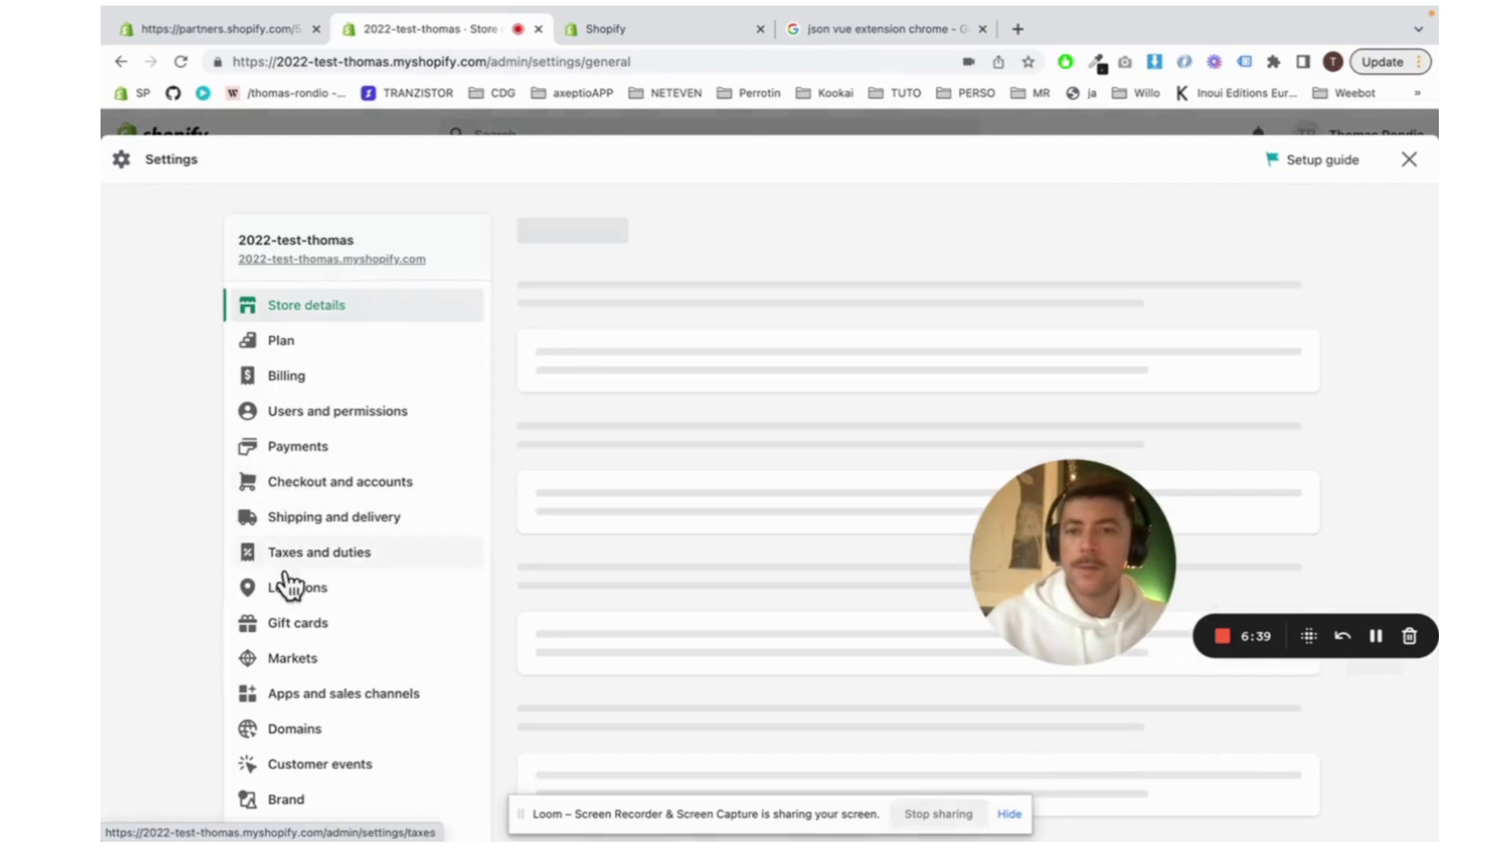
{"action": "left_click", "coordinate": [289, 722]}
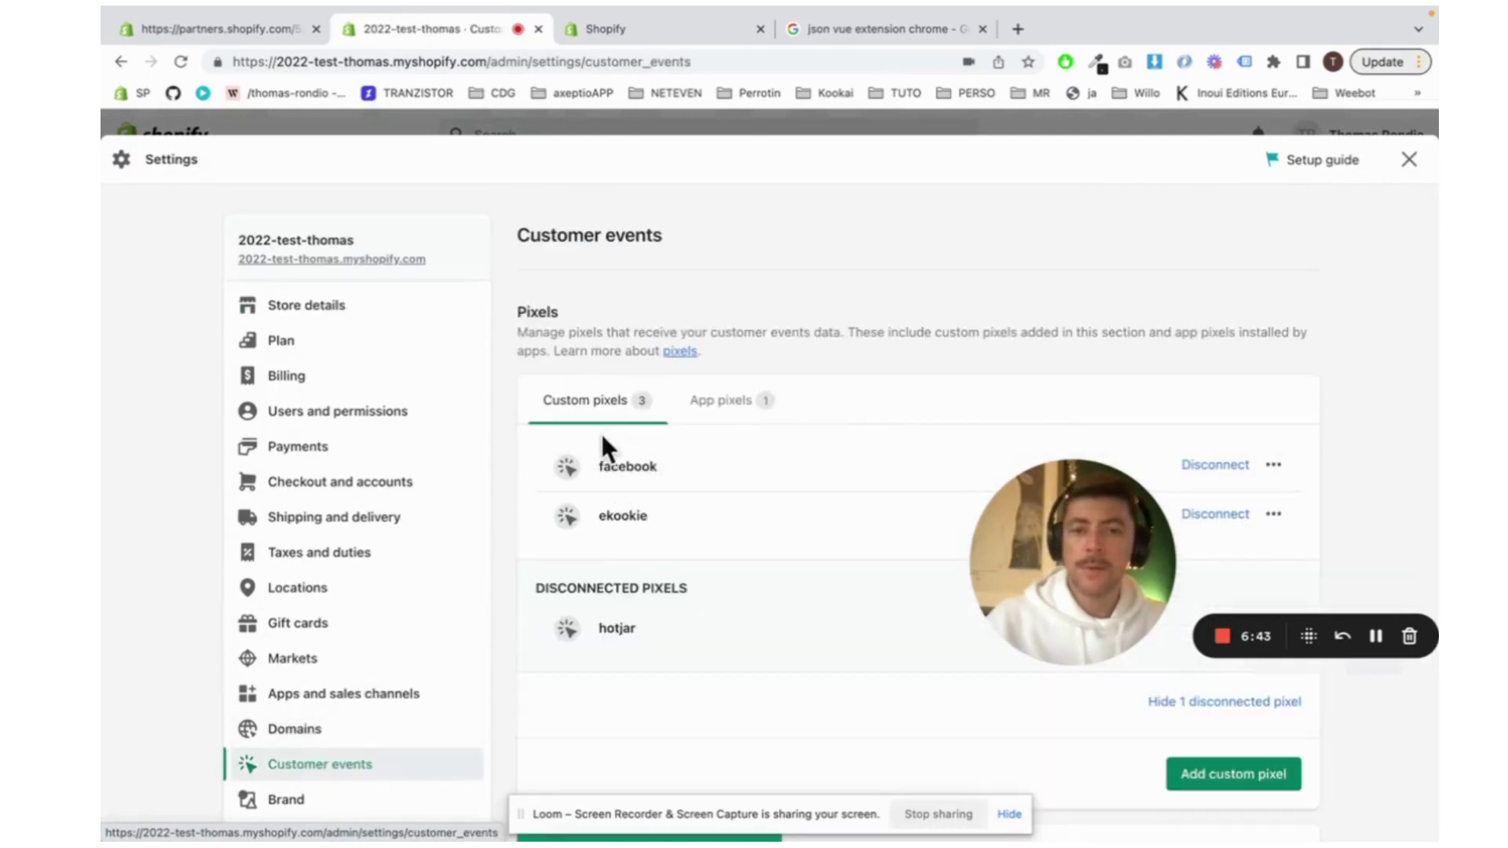
{"action": "left_click", "coordinate": [621, 630]}
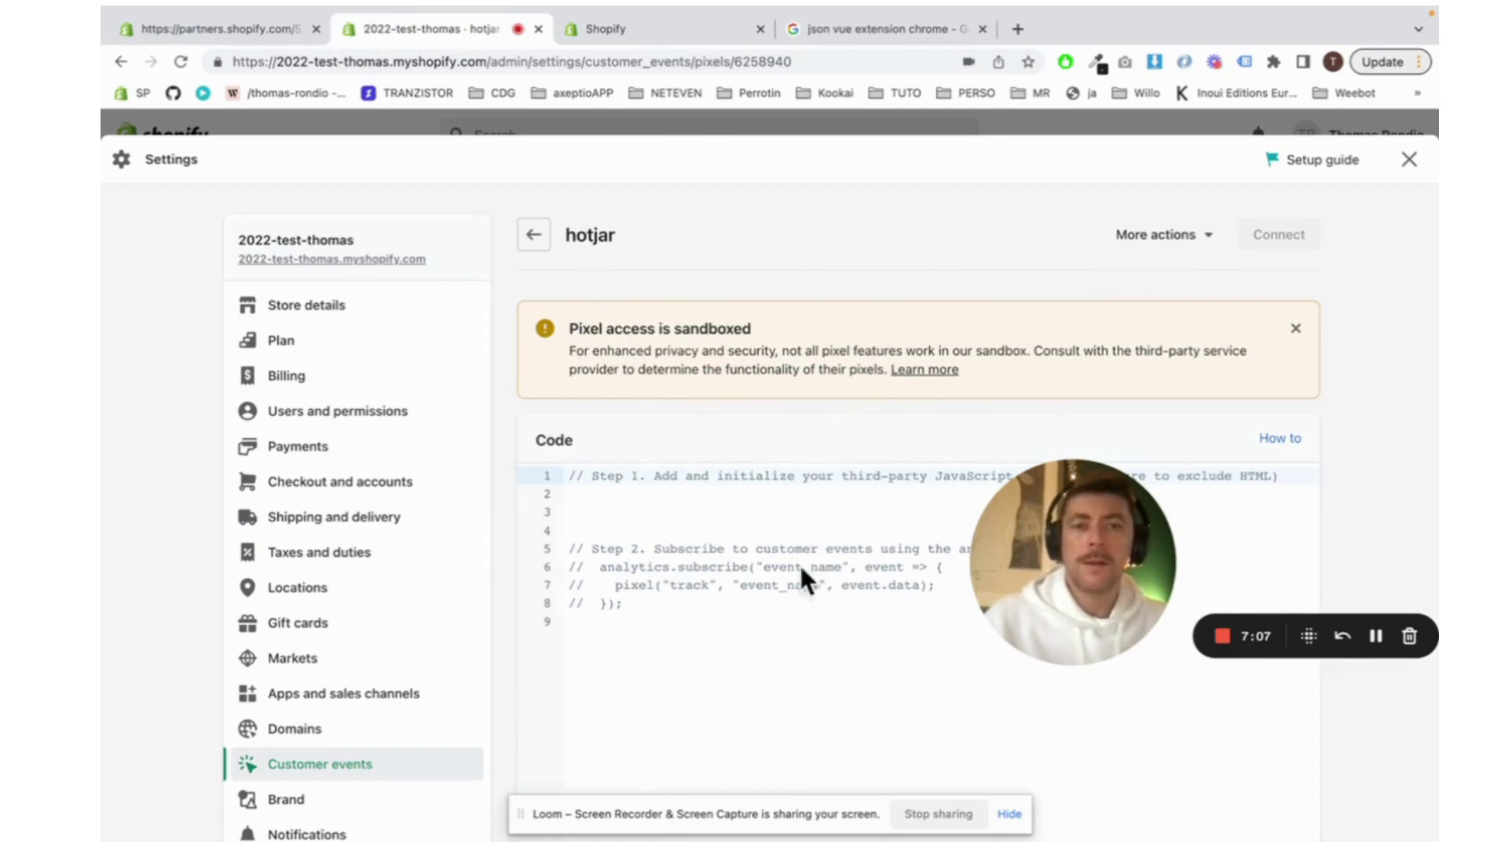
{"action": "left_click", "coordinate": [1402, 174]}
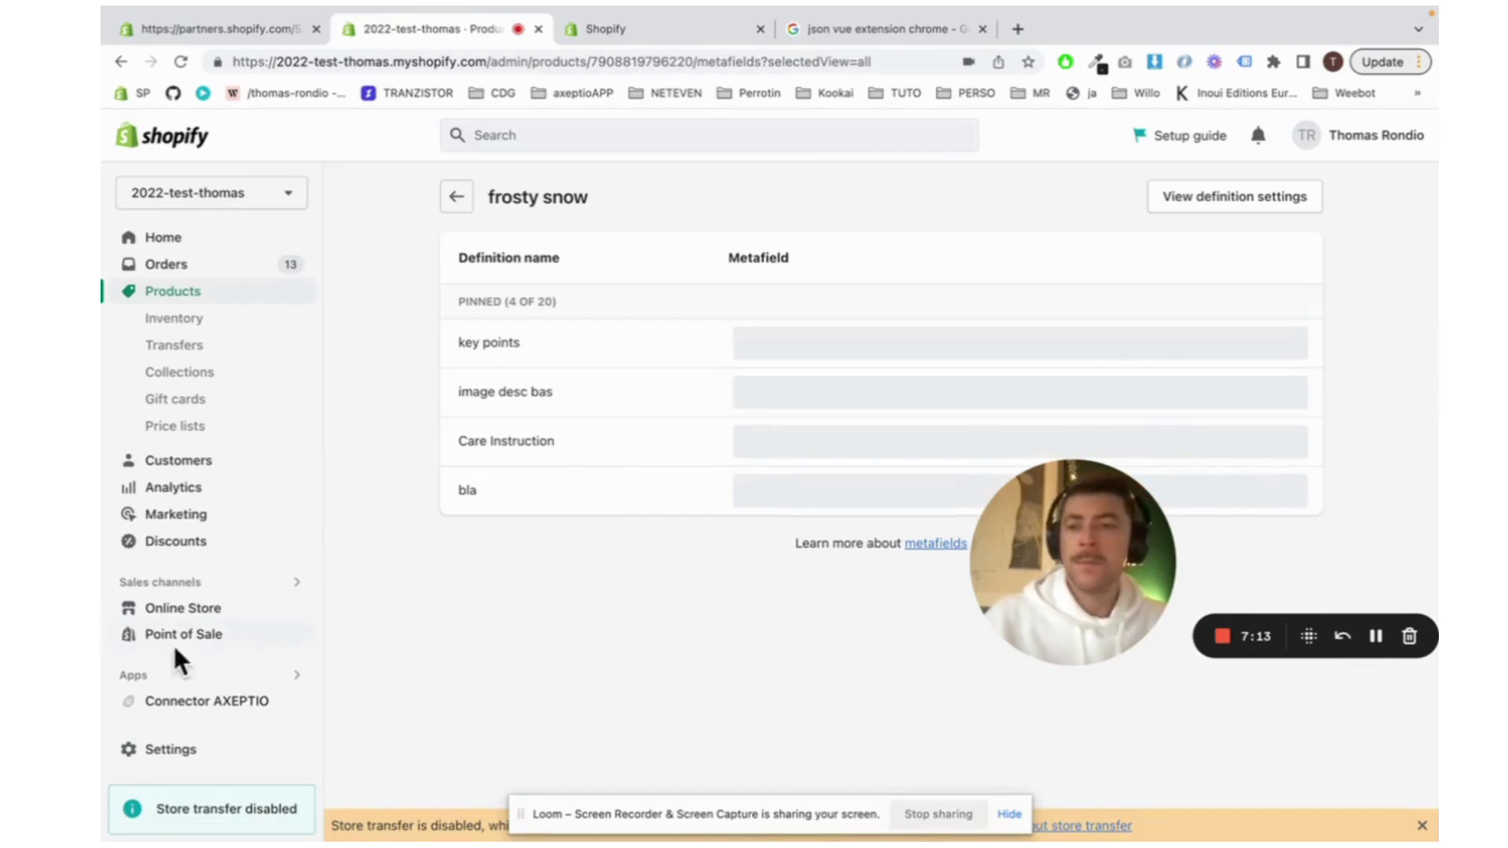
Deactivate the (for testing) Bogus Gateway payment provider in the store's payment settings
{"action": "left_click", "coordinate": [192, 756]}
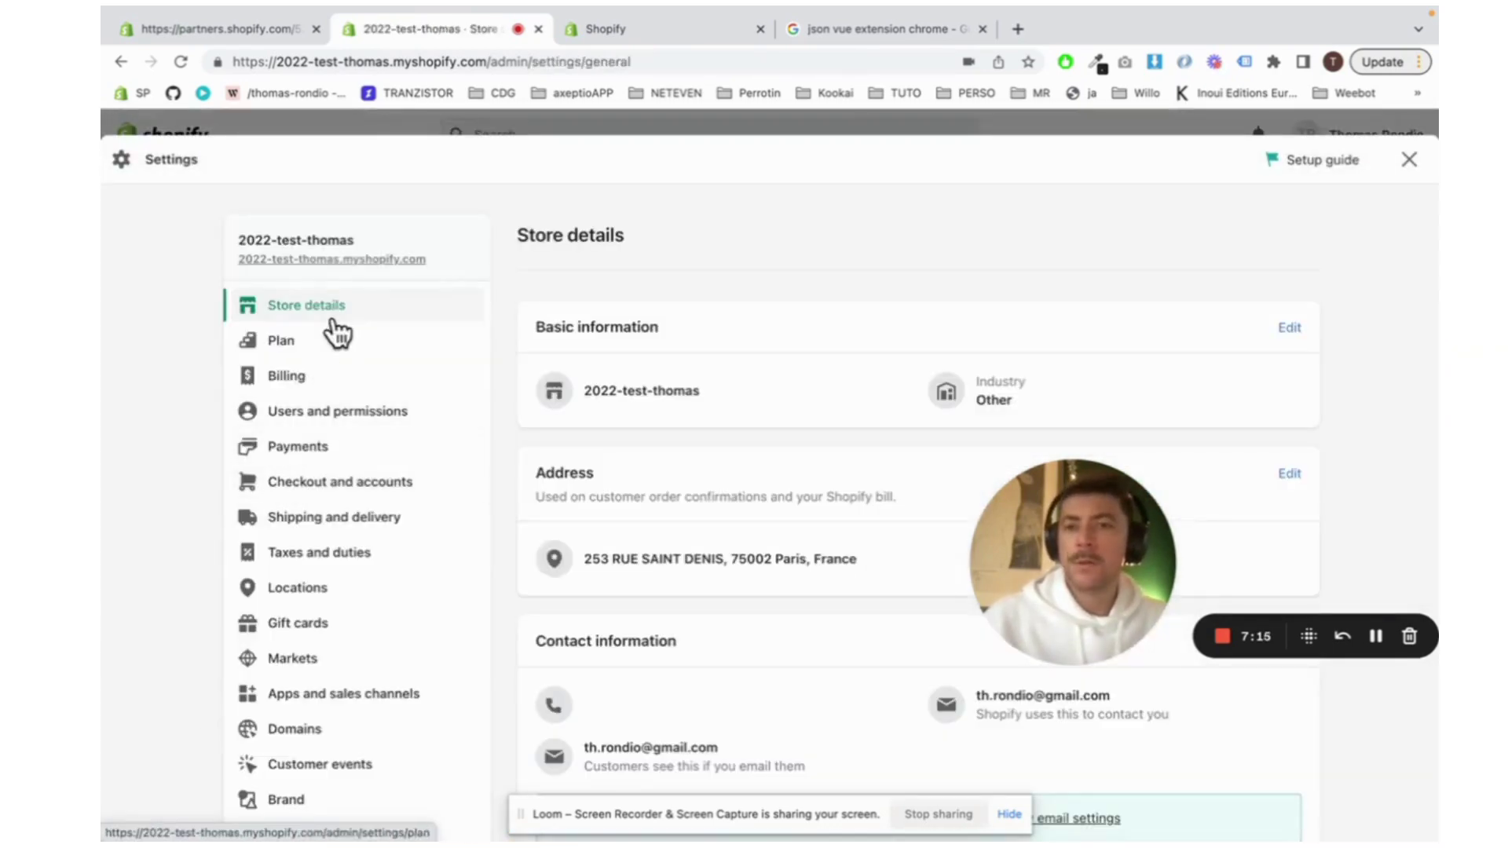
{"action": "left_click", "coordinate": [316, 454]}
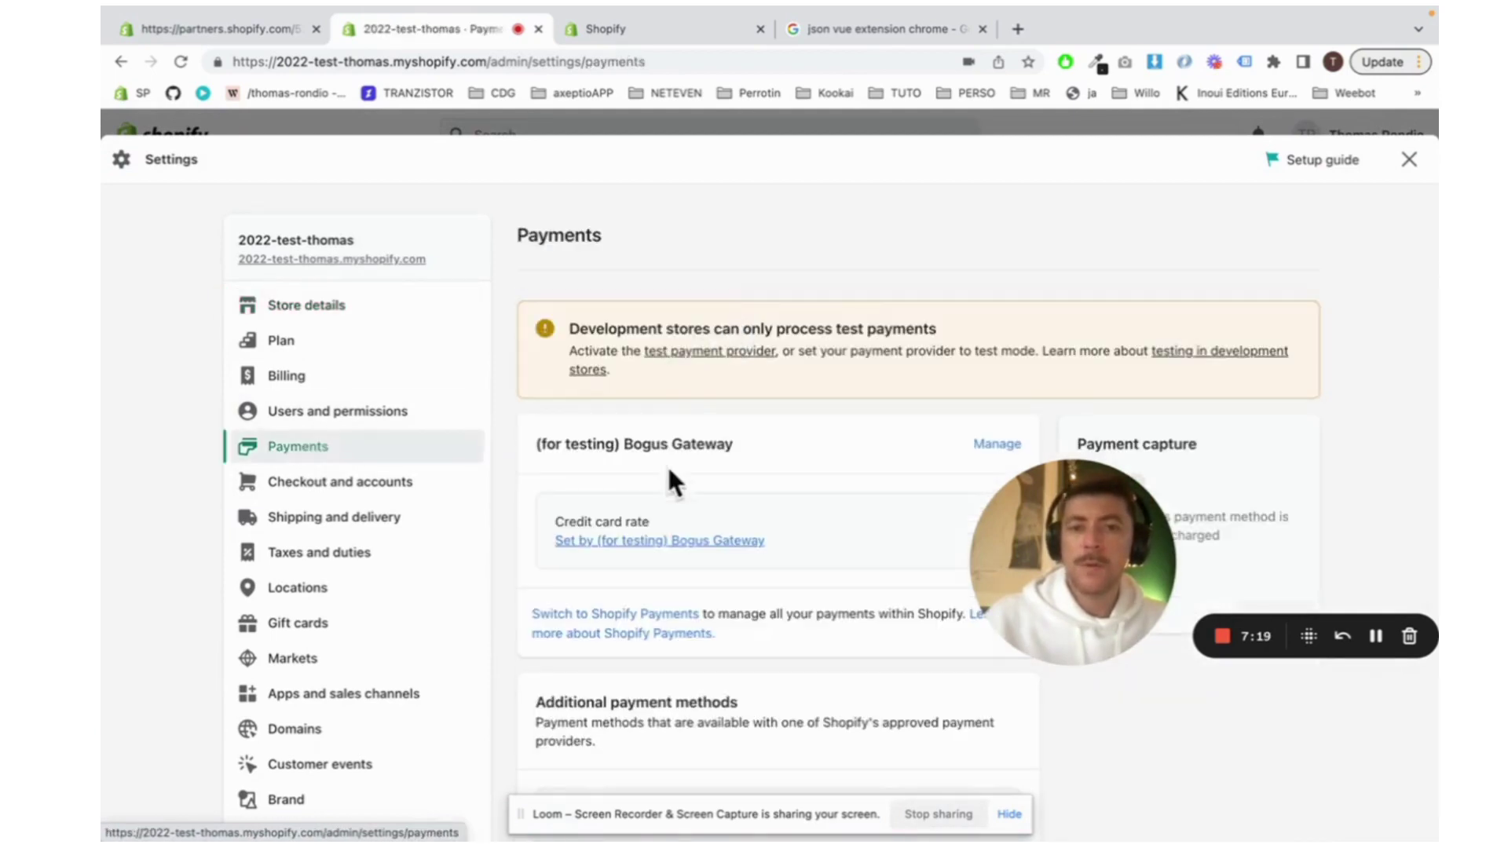
{"action": "left_click_drag", "start_coordinate": [1052, 473], "coordinate": [1160, 163]}
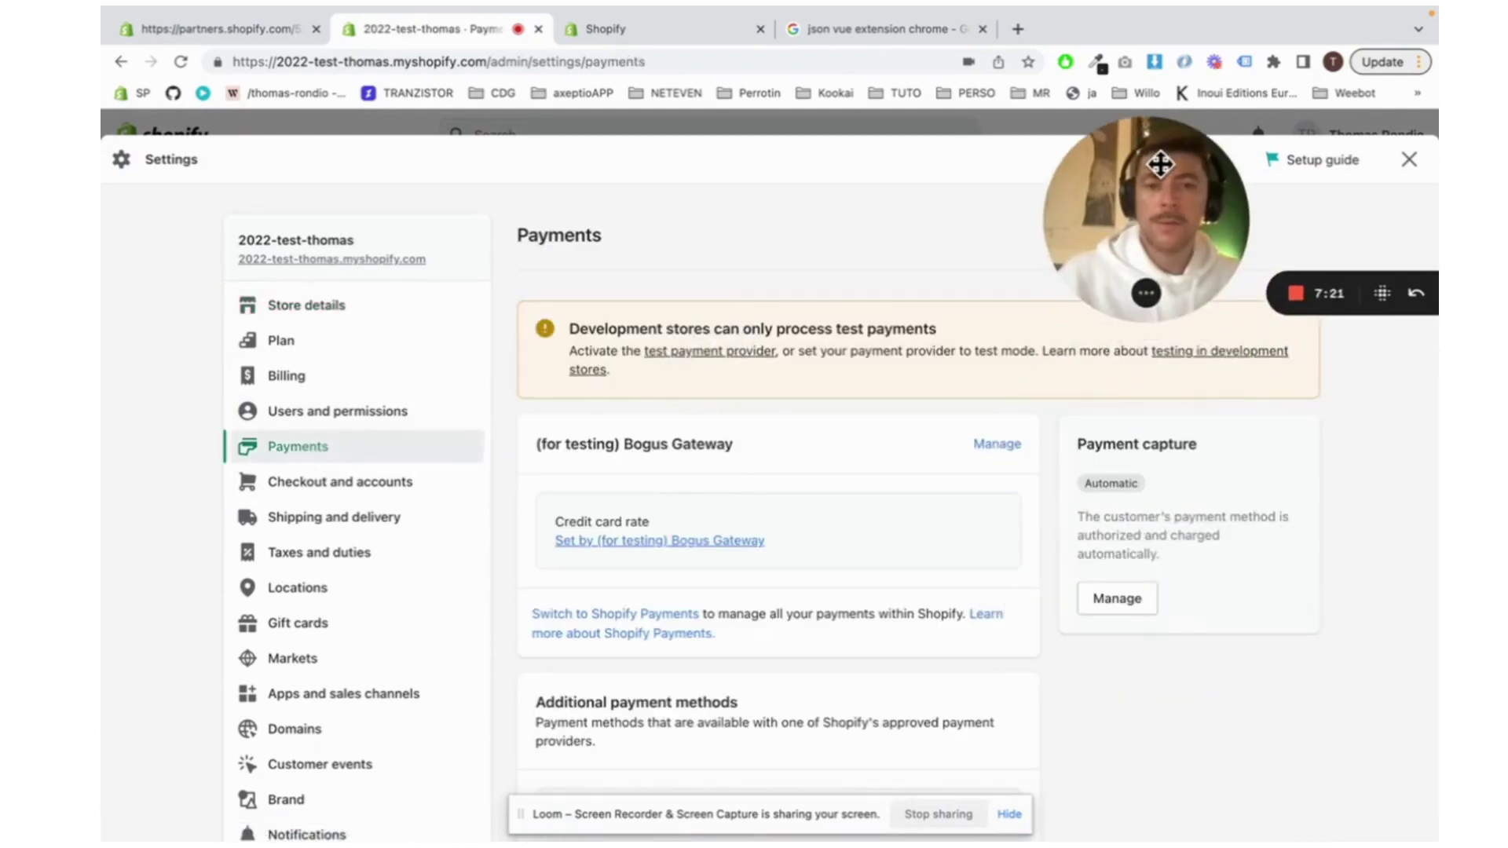
{"action": "left_click", "coordinate": [996, 446]}
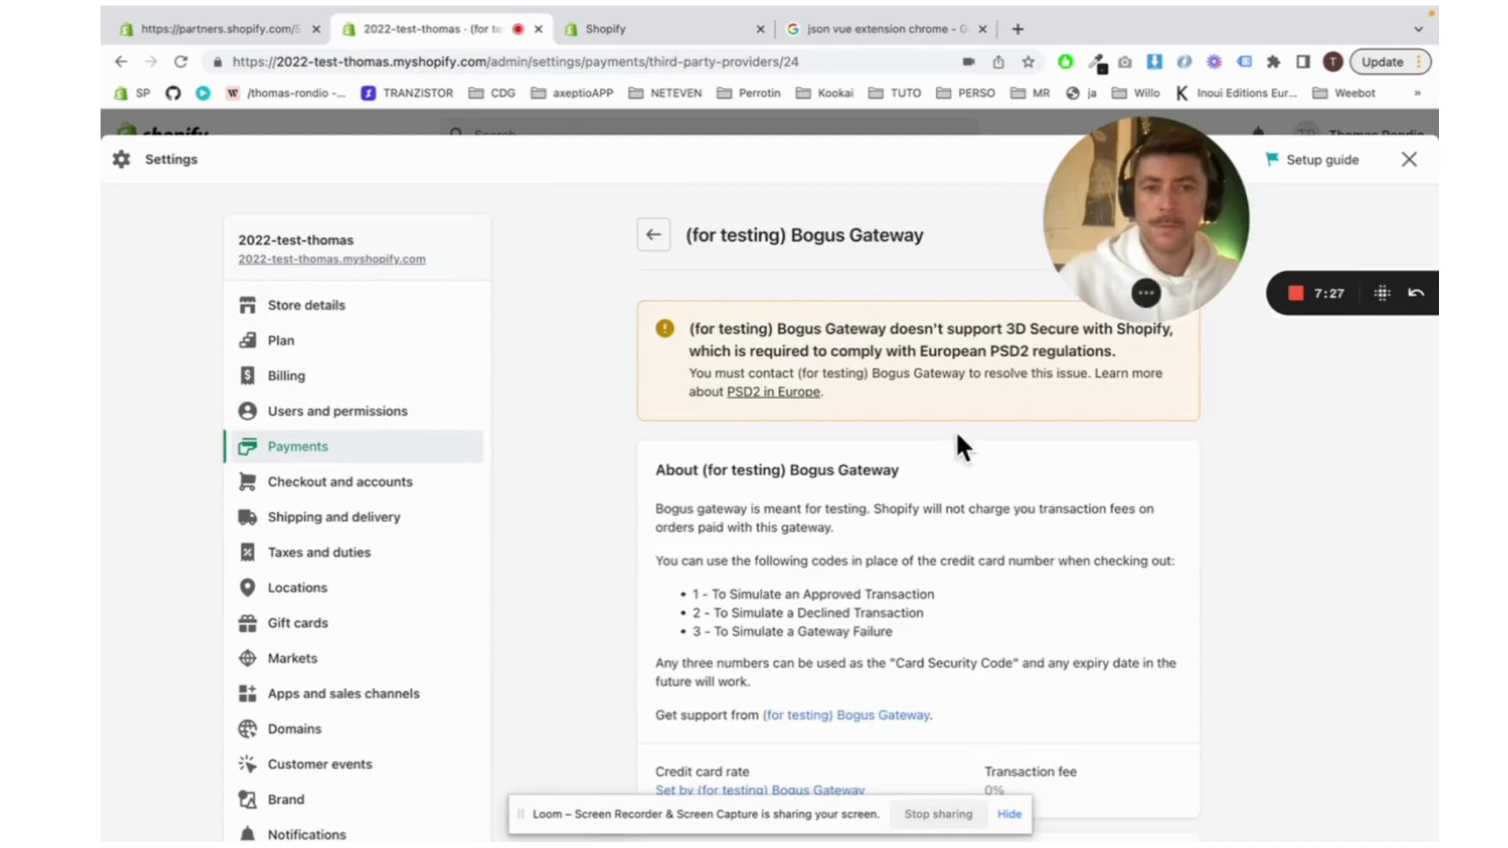
{"action": "scroll", "coordinate": [921, 464], "scroll_direction": "down", "scroll_amount": 3}
{"action": "scroll", "coordinate": [924, 471], "scroll_direction": "down", "scroll_amount": 2}
{"action": "left_click", "coordinate": [781, 707]}
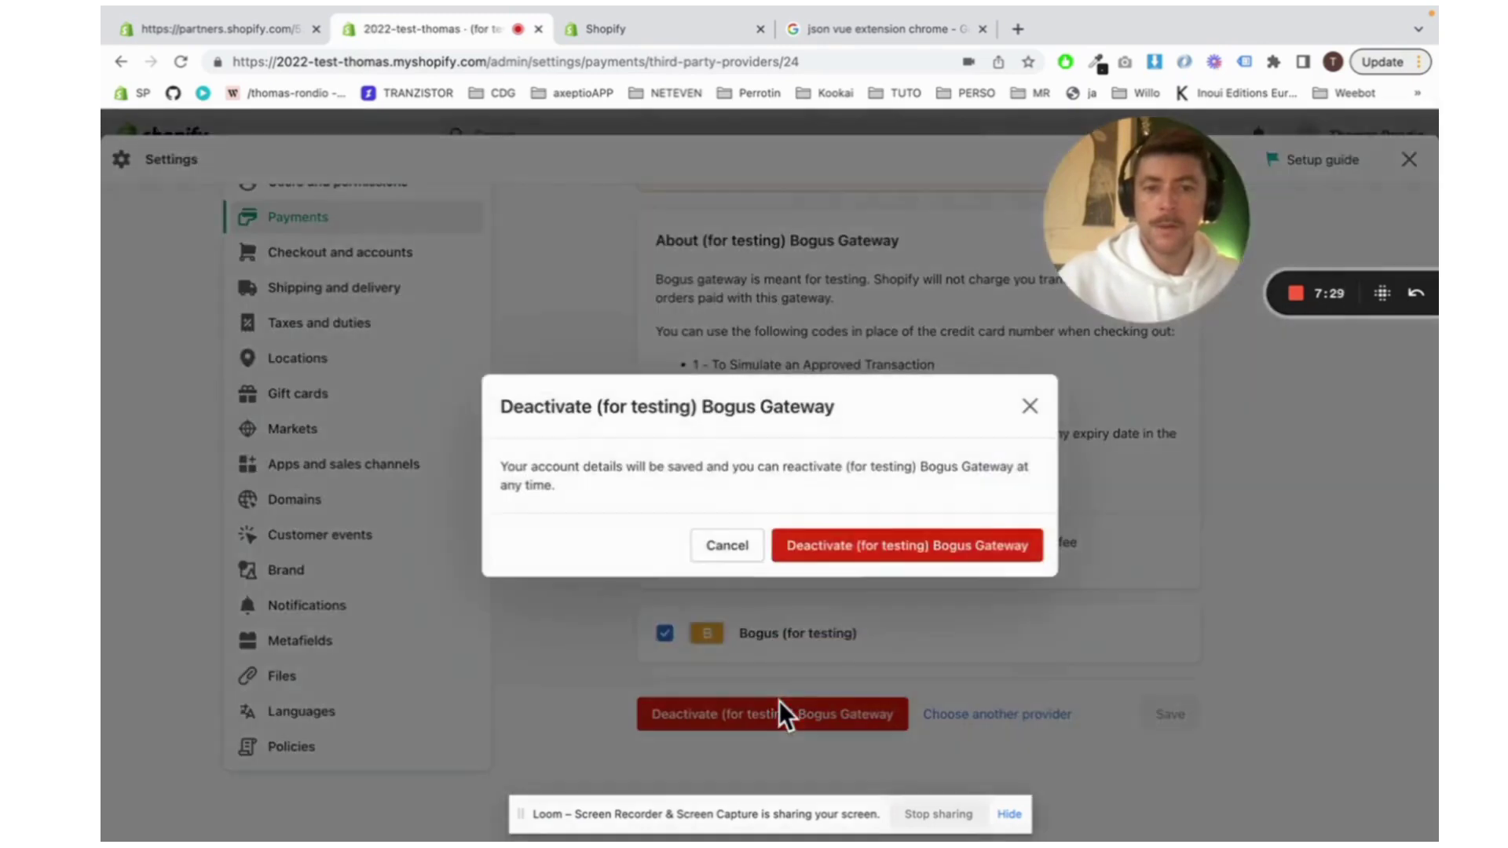
{"action": "left_click", "coordinate": [875, 552]}
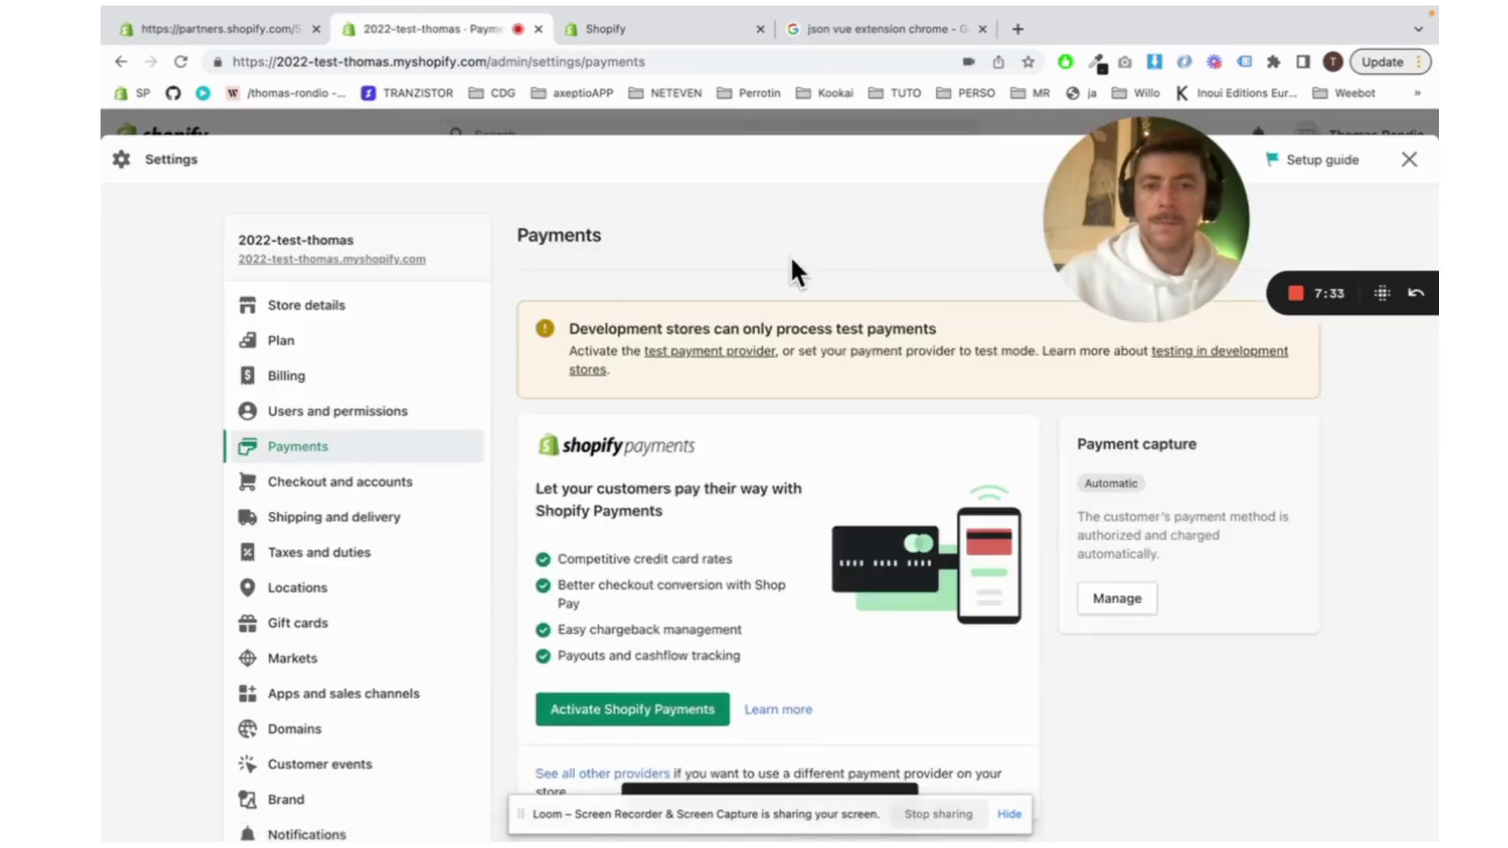
Find the (for testing) Bogus Gateway among the other third-party payment providers and reactivate it
{"action": "scroll", "coordinate": [789, 253], "scroll_direction": "down", "scroll_amount": 2}
{"action": "scroll", "coordinate": [789, 252], "scroll_direction": "down", "scroll_amount": 1}
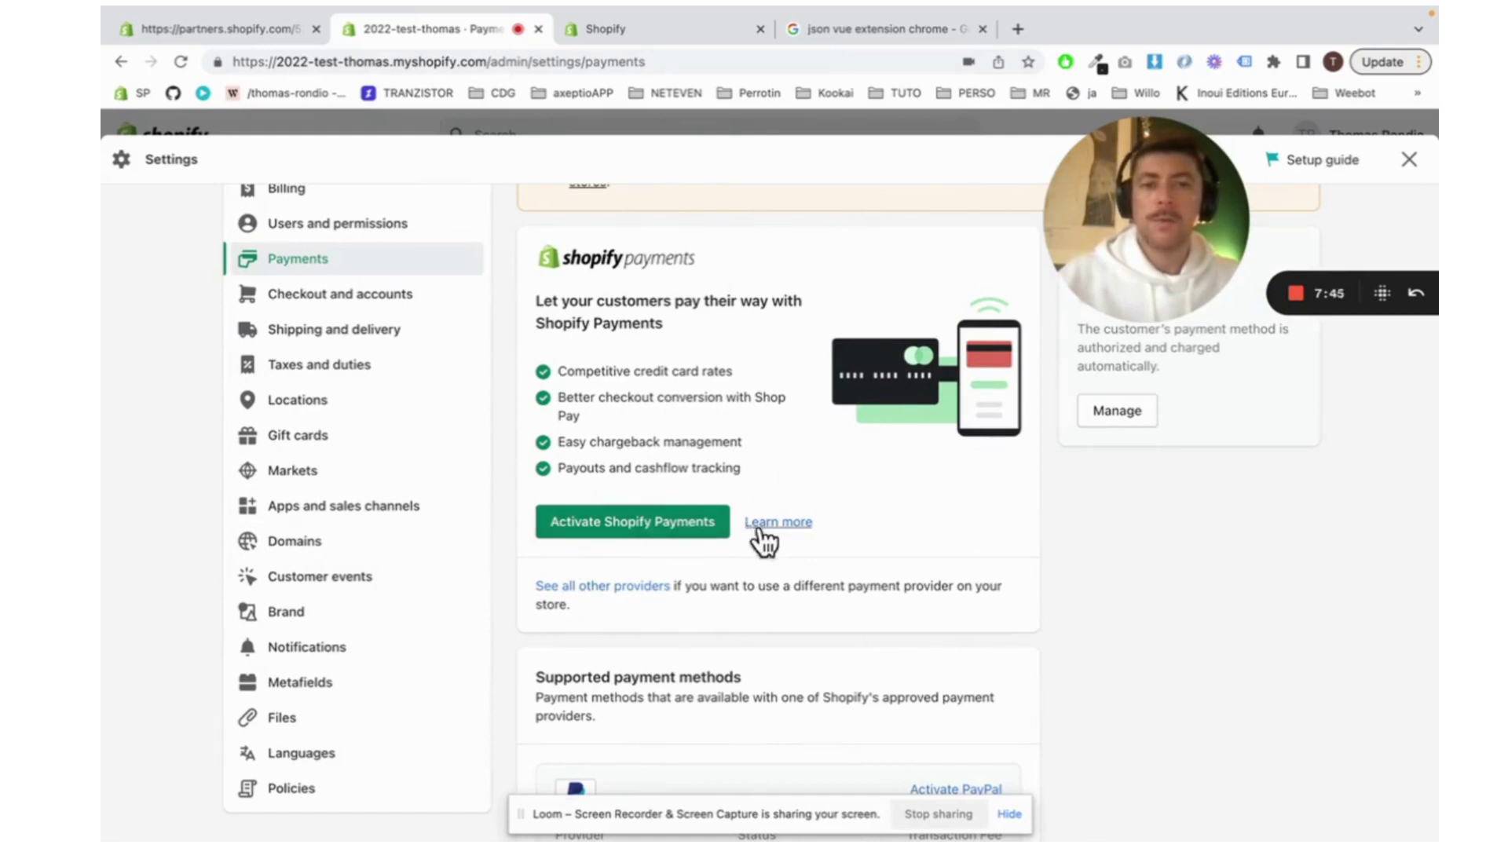
{"action": "left_click", "coordinate": [558, 589]}
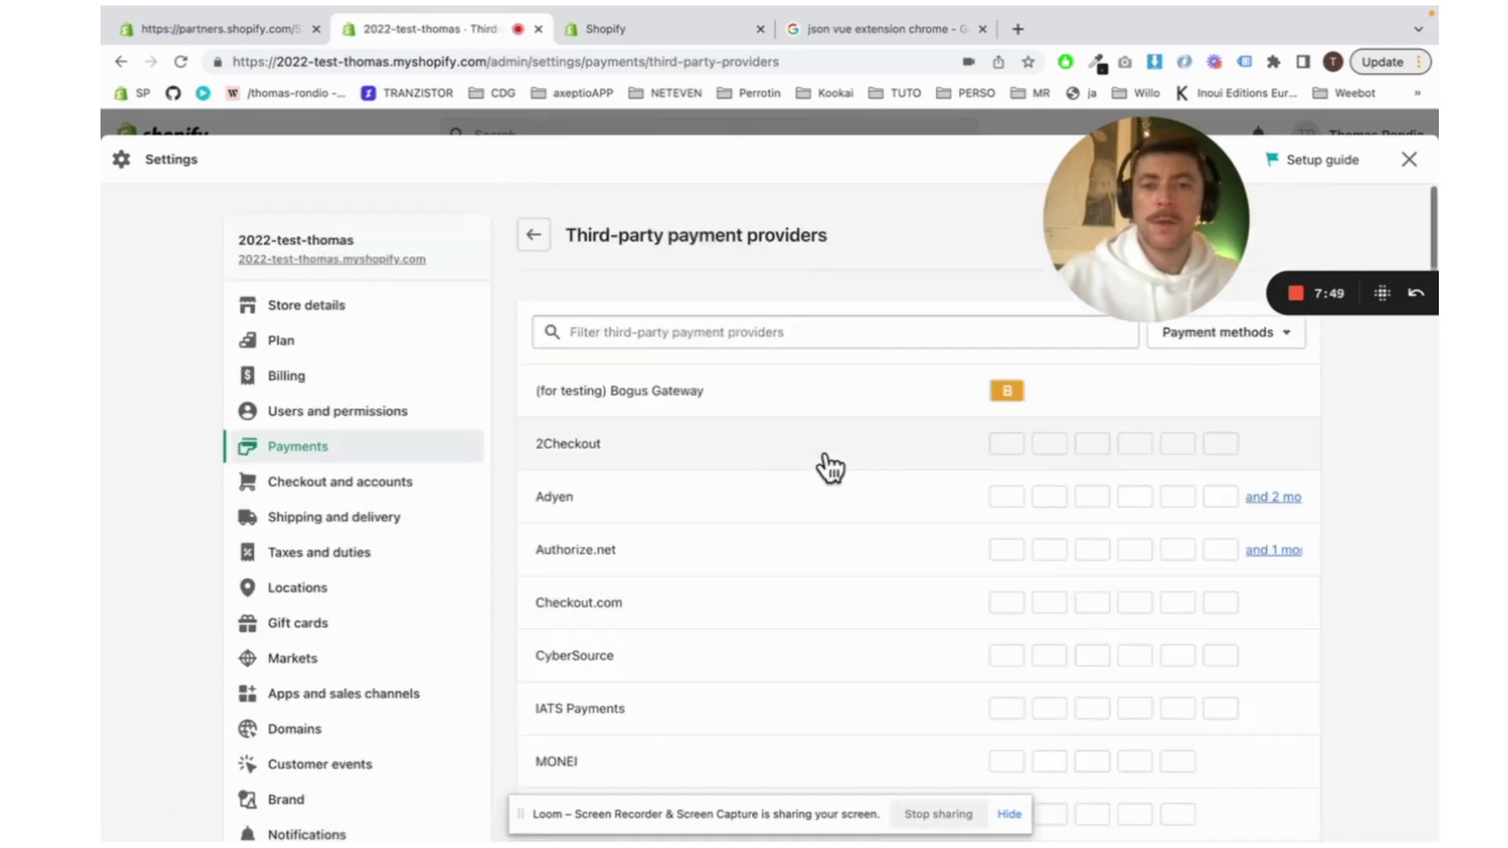
{"action": "left_click", "coordinate": [814, 402]}
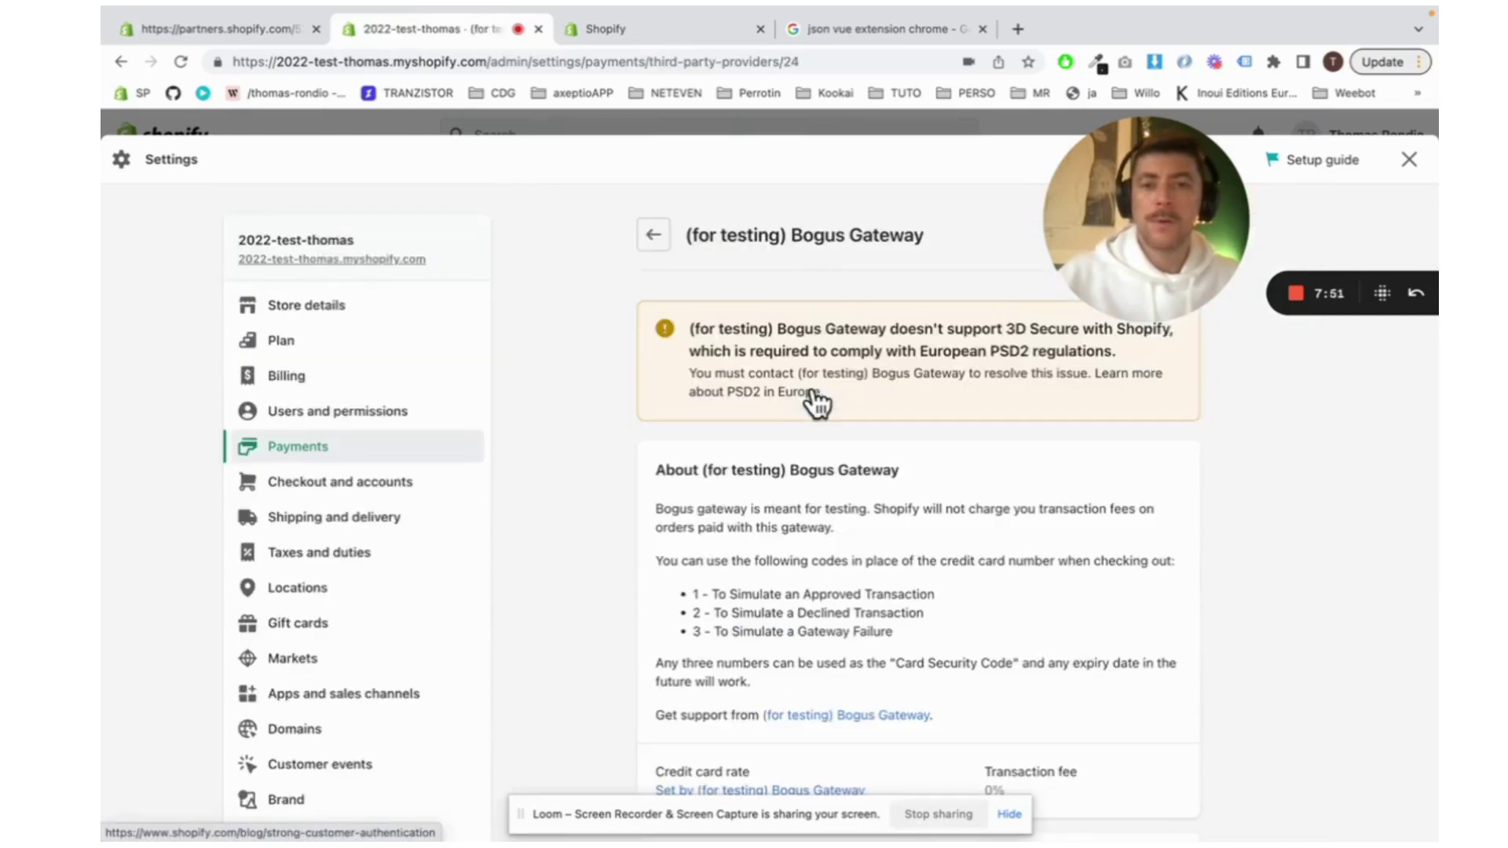
{"action": "scroll", "coordinate": [815, 400], "scroll_direction": "down", "scroll_amount": 3}
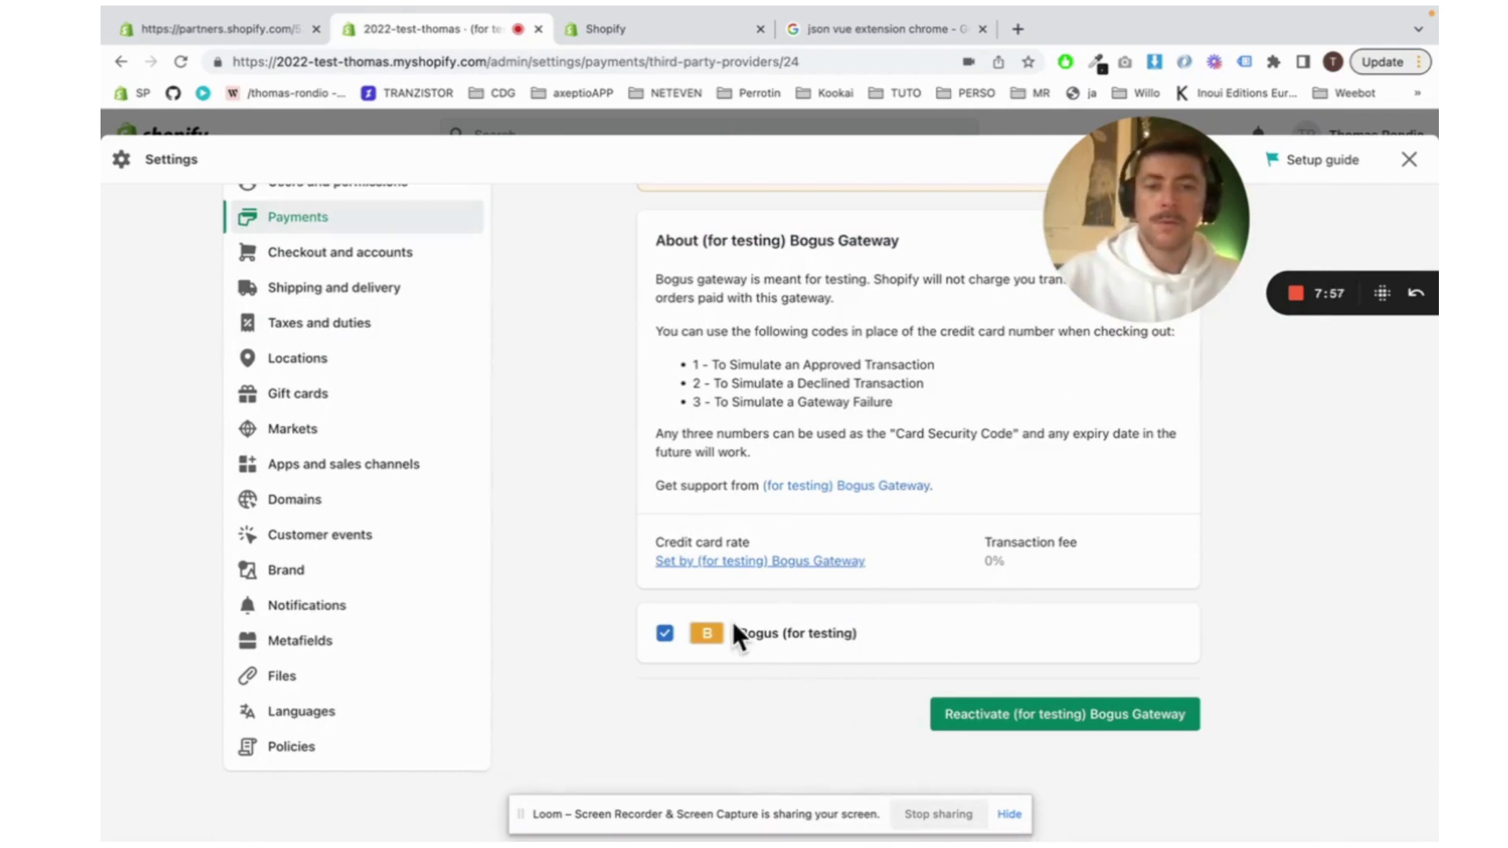
{"action": "left_click", "coordinate": [1014, 700]}
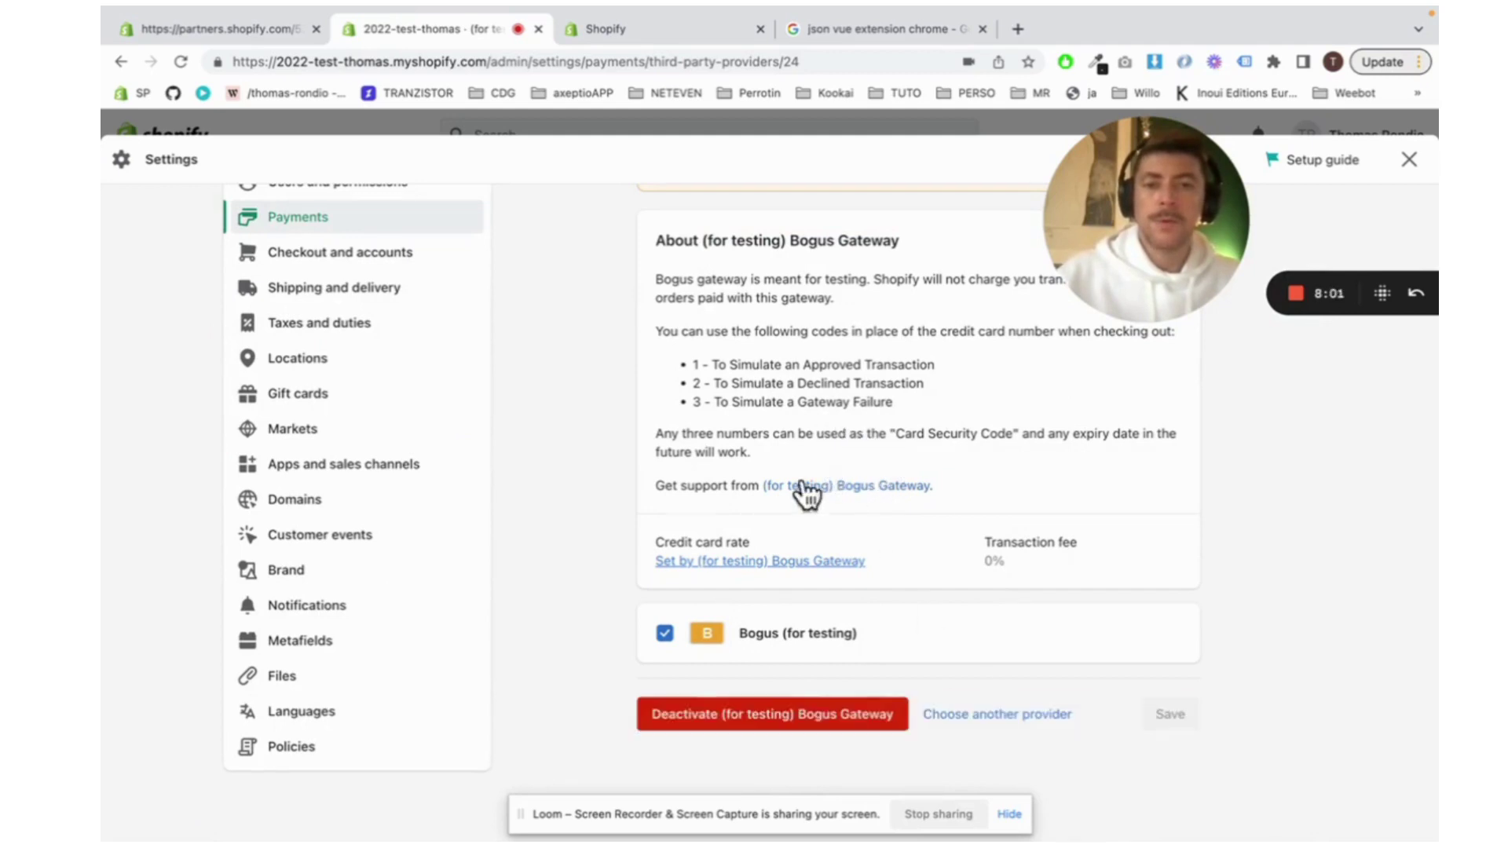
Review the Bogus Gateway test codes for simulating an approved transaction, a declined transaction and a gateway failure
{"action": "left_click_drag", "start_coordinate": [713, 362], "coordinate": [976, 362]}
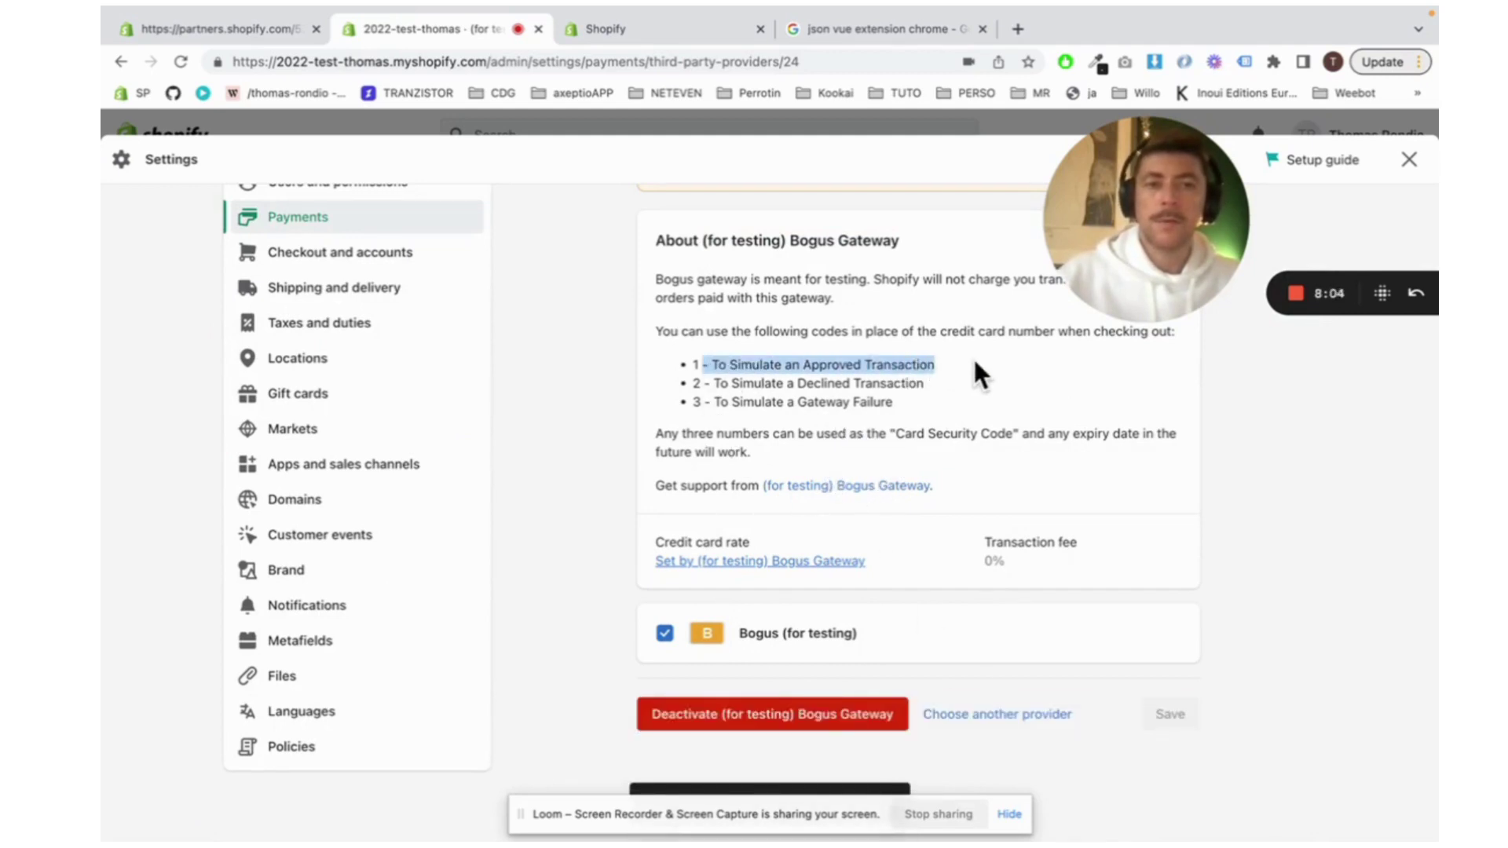
{"action": "left_click", "coordinate": [704, 368]}
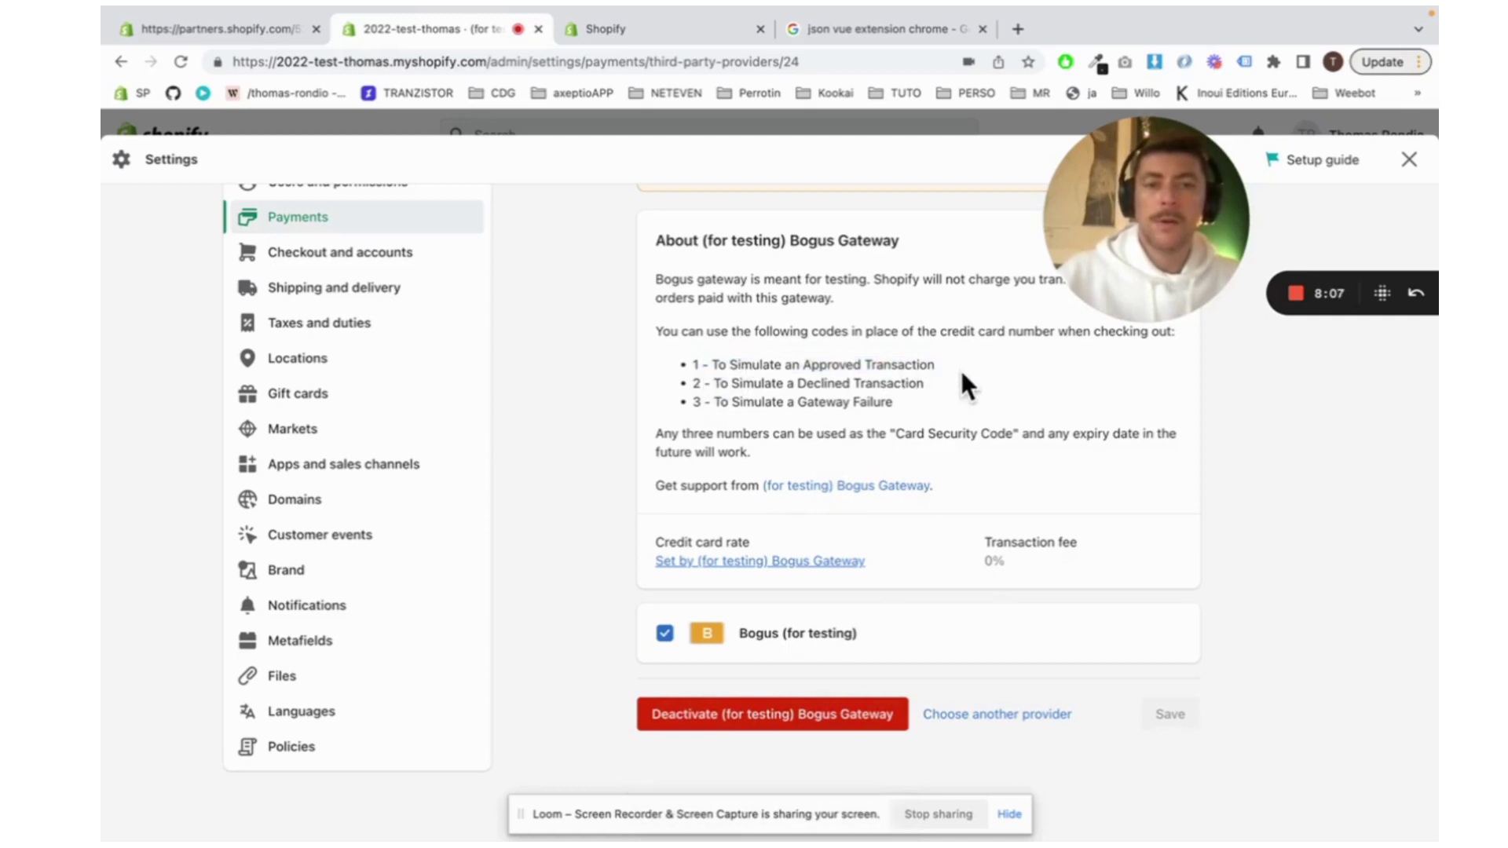
{"action": "left_click_drag", "start_coordinate": [941, 361], "coordinate": [704, 362]}
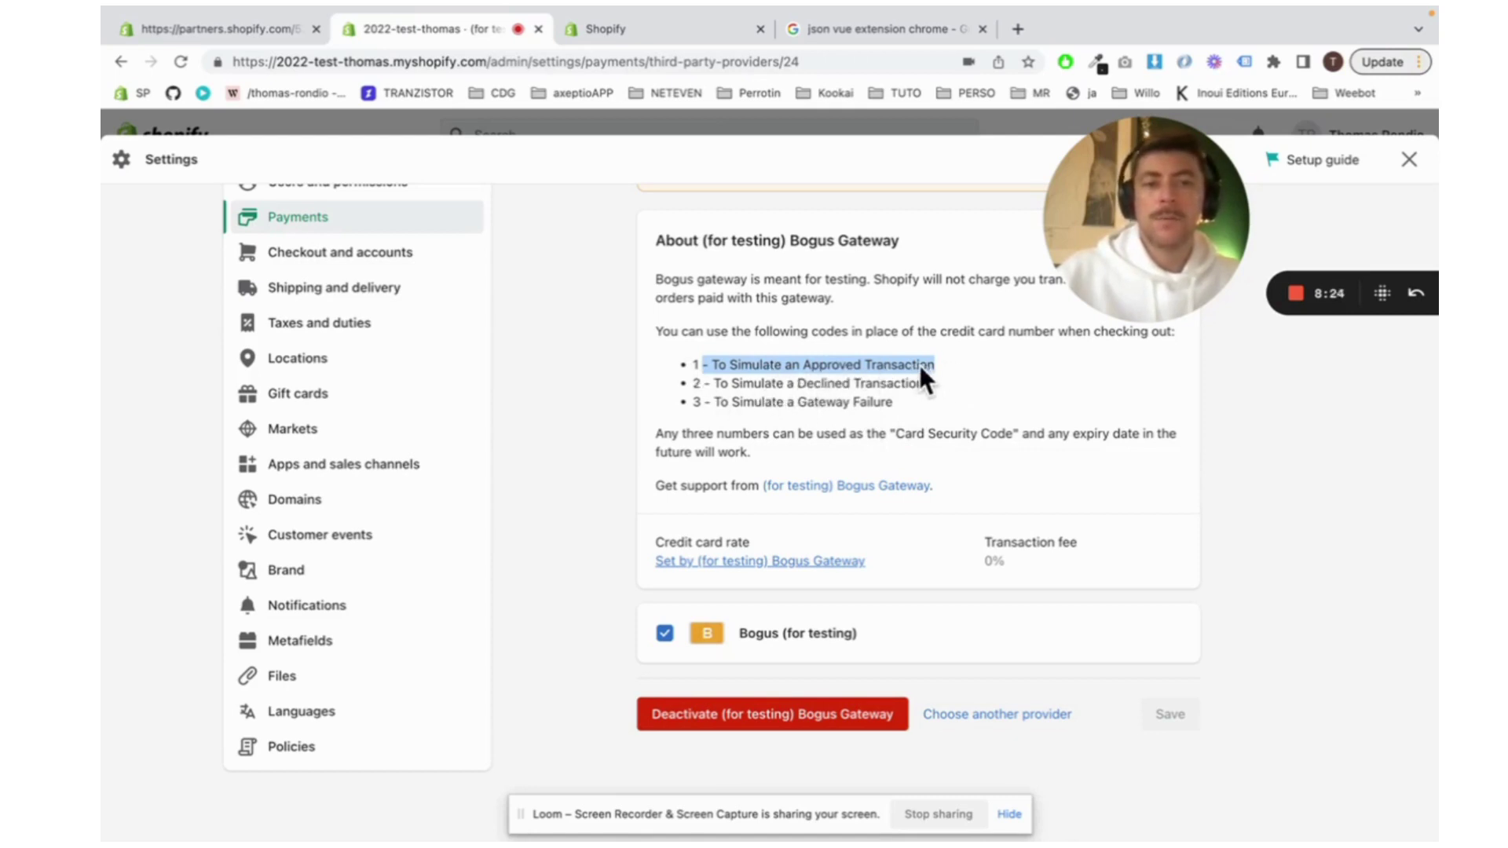
{"action": "left_click_drag", "start_coordinate": [700, 382], "coordinate": [837, 380]}
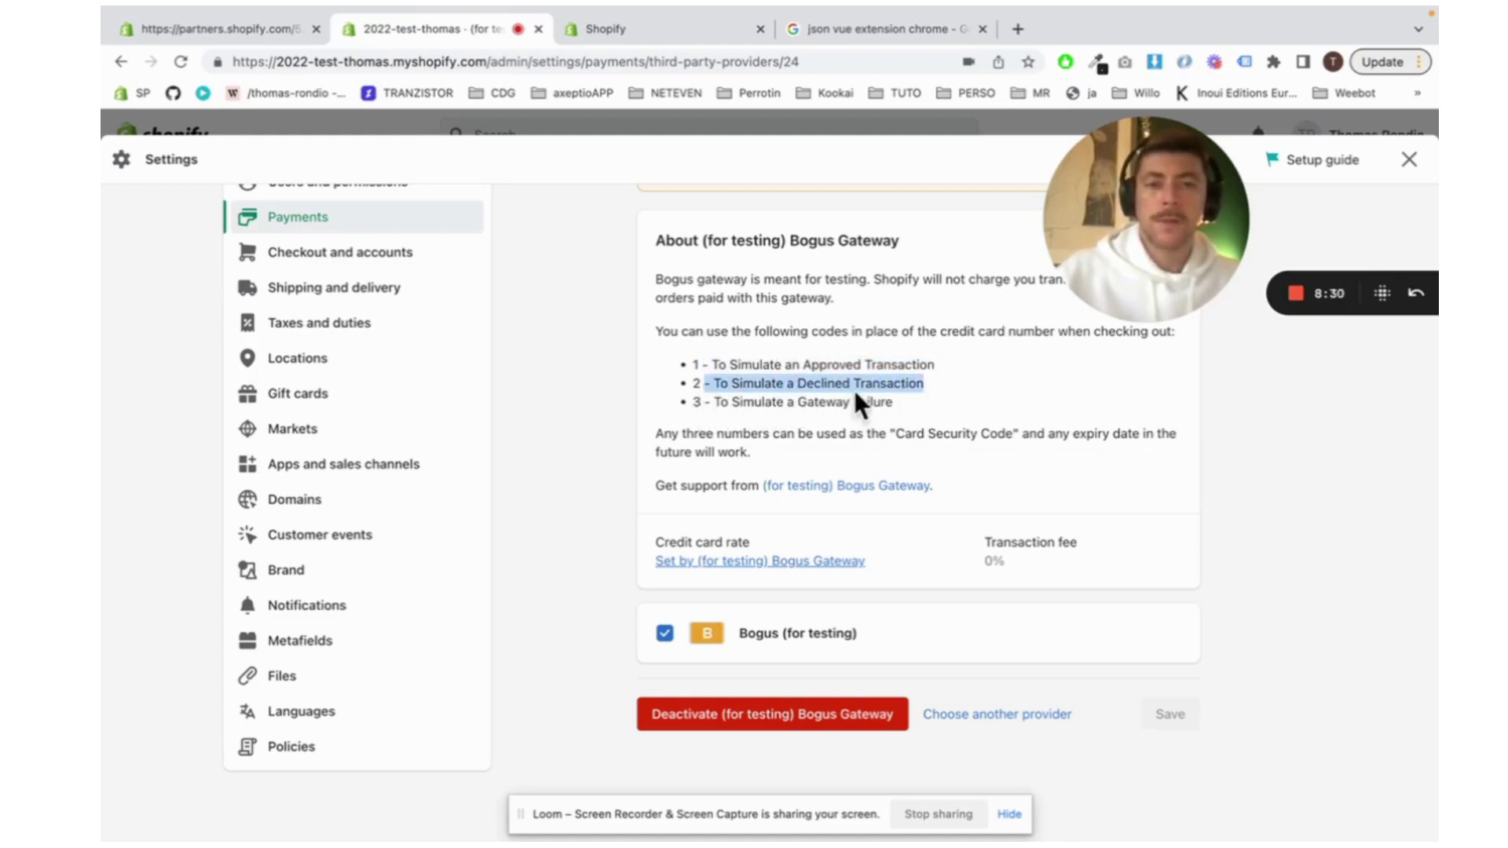
{"action": "scroll", "coordinate": [949, 385], "scroll_direction": "up", "scroll_amount": 1}
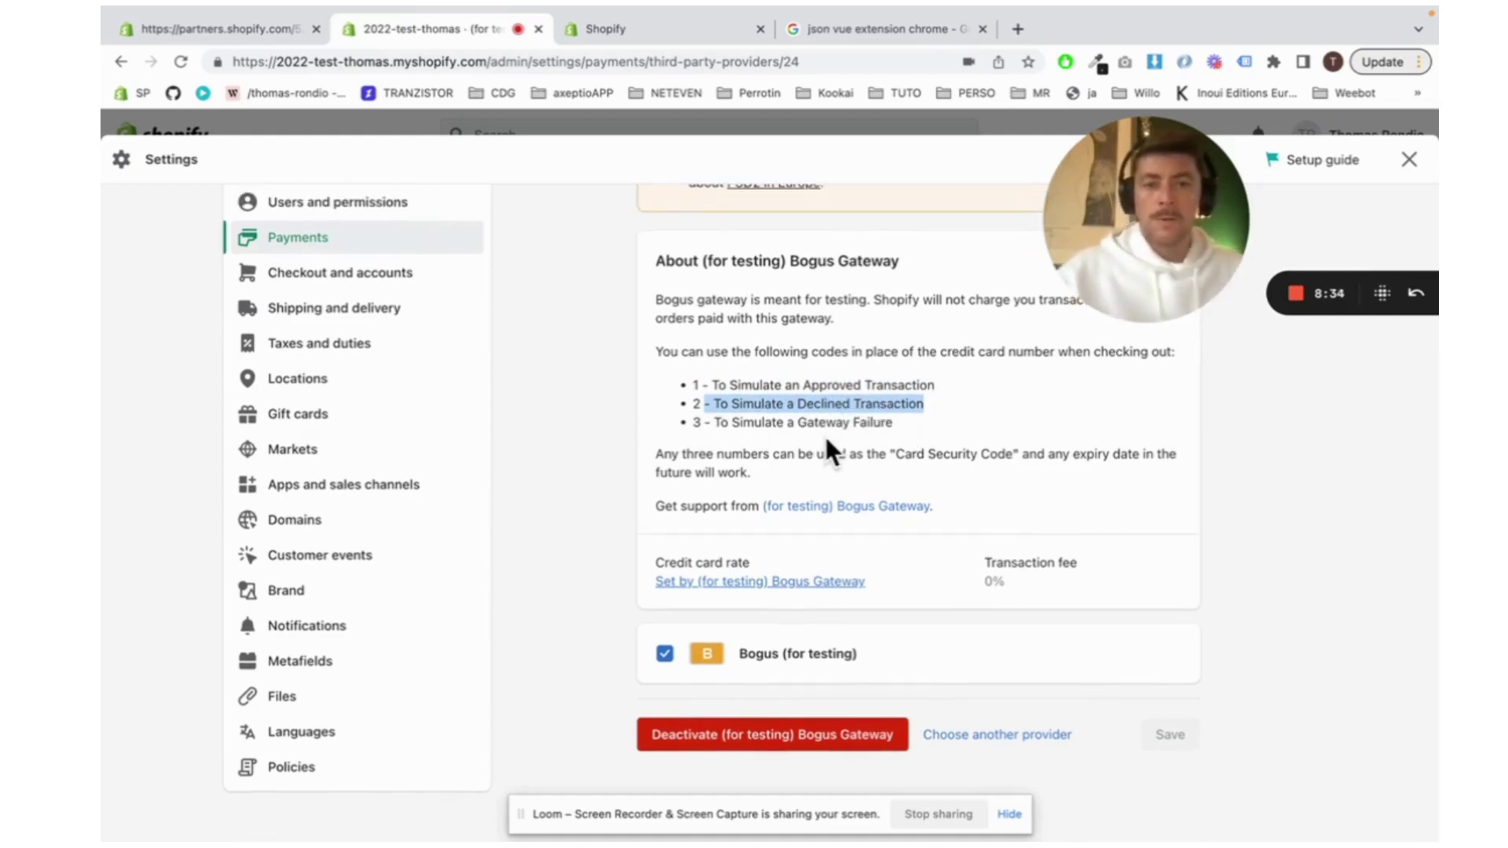
{"action": "left_click", "coordinate": [696, 424]}
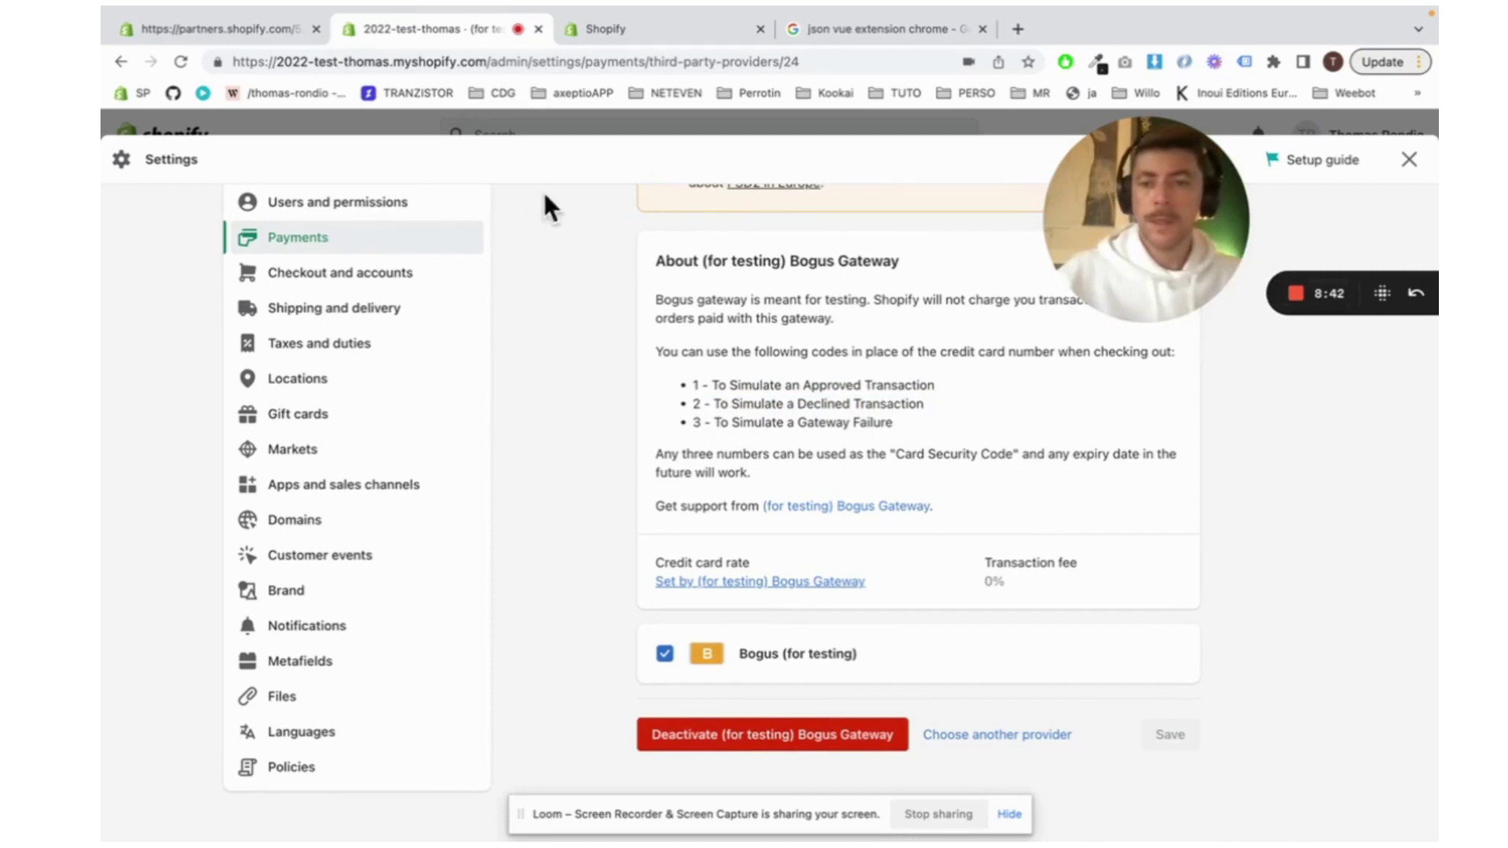
{"action": "scroll", "coordinate": [419, 372], "scroll_direction": "down", "scroll_amount": 1}
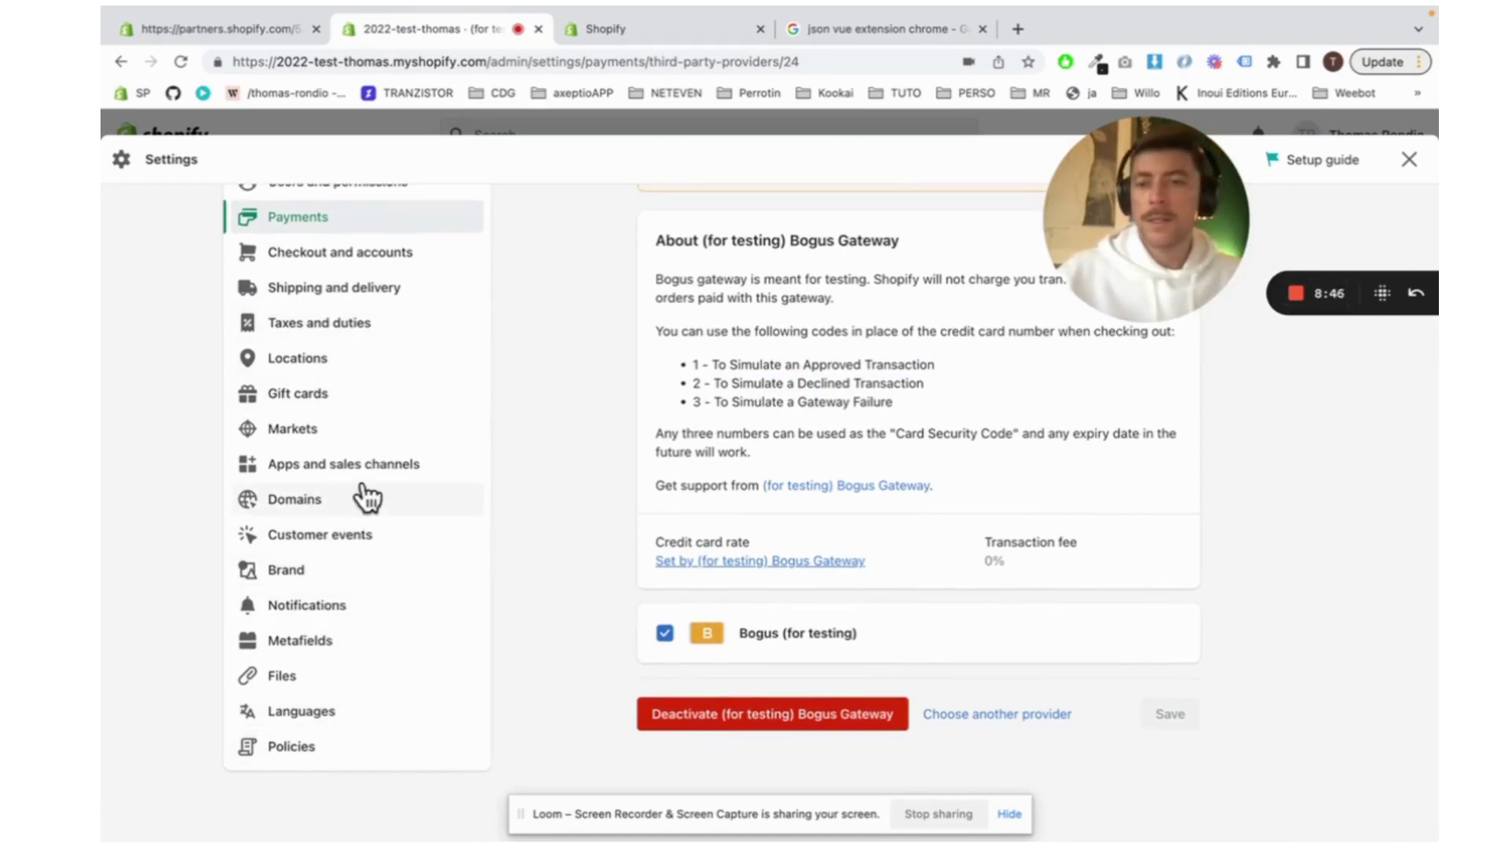
{"action": "scroll", "coordinate": [336, 501], "scroll_direction": "up", "scroll_amount": 3}
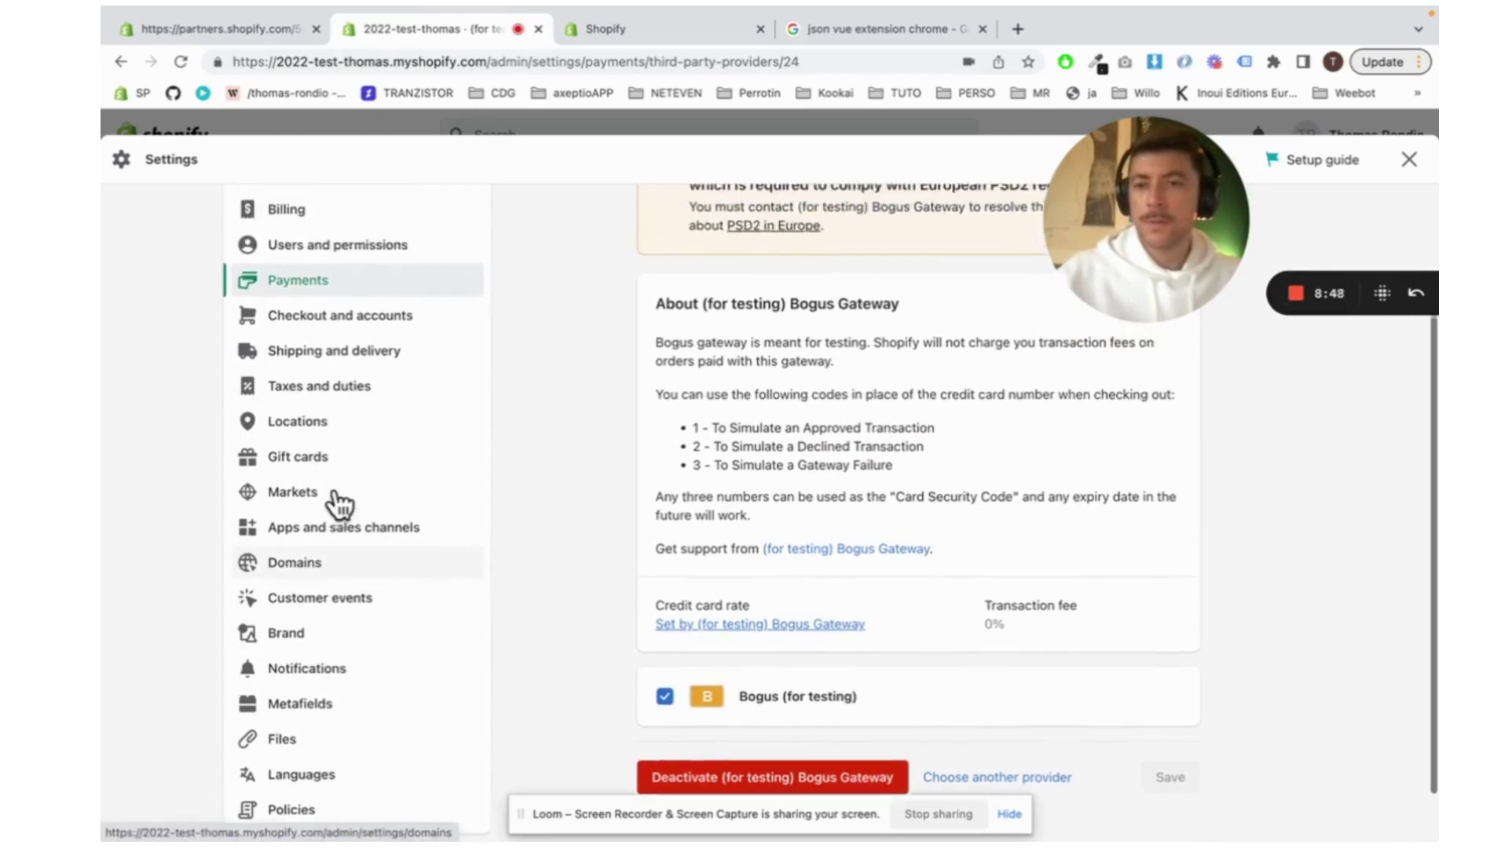
{"action": "scroll", "coordinate": [339, 505], "scroll_direction": "down", "scroll_amount": 3}
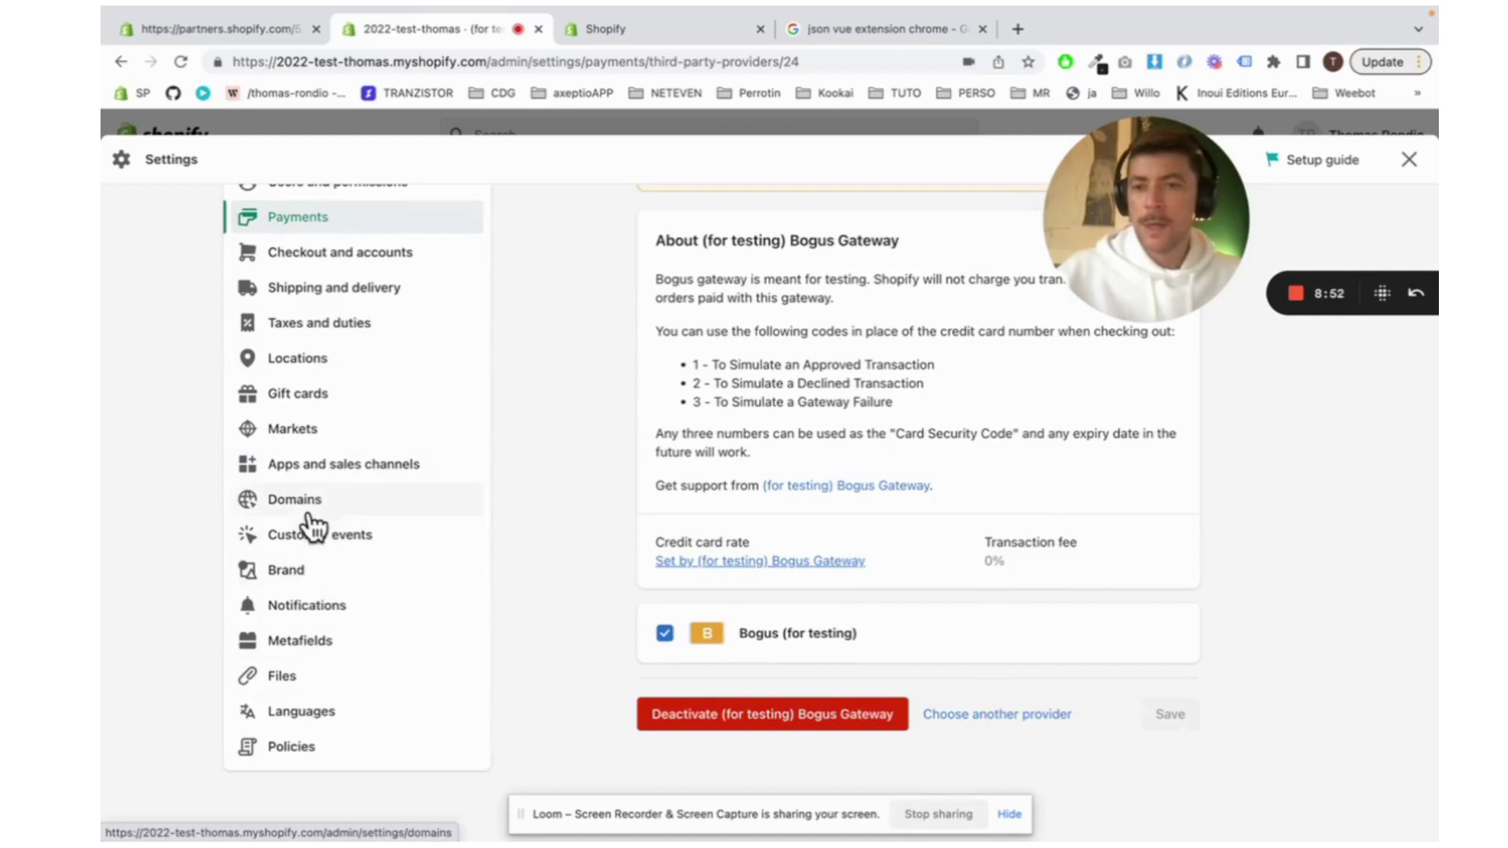
{"action": "scroll", "coordinate": [306, 519], "scroll_direction": "up", "scroll_amount": 2}
{"action": "scroll", "coordinate": [311, 522], "scroll_direction": "up", "scroll_amount": 3}
{"action": "scroll", "coordinate": [318, 502], "scroll_direction": "down", "scroll_amount": 2}
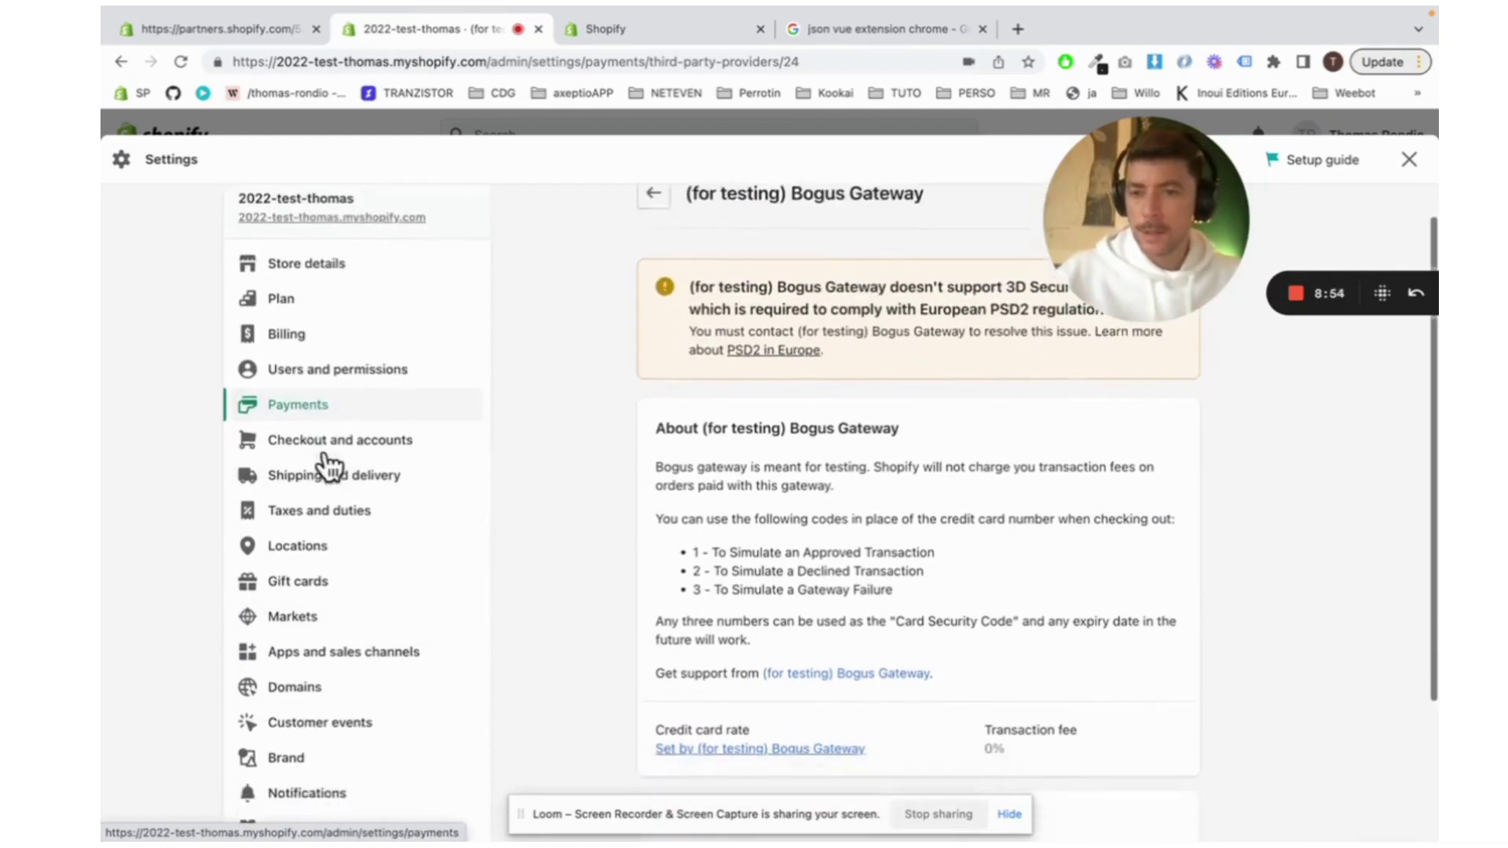
Open the store's Policies settings and look through the refund, privacy, terms of service, shipping and contact information sections
{"action": "scroll", "coordinate": [327, 467], "scroll_direction": "down", "scroll_amount": 1}
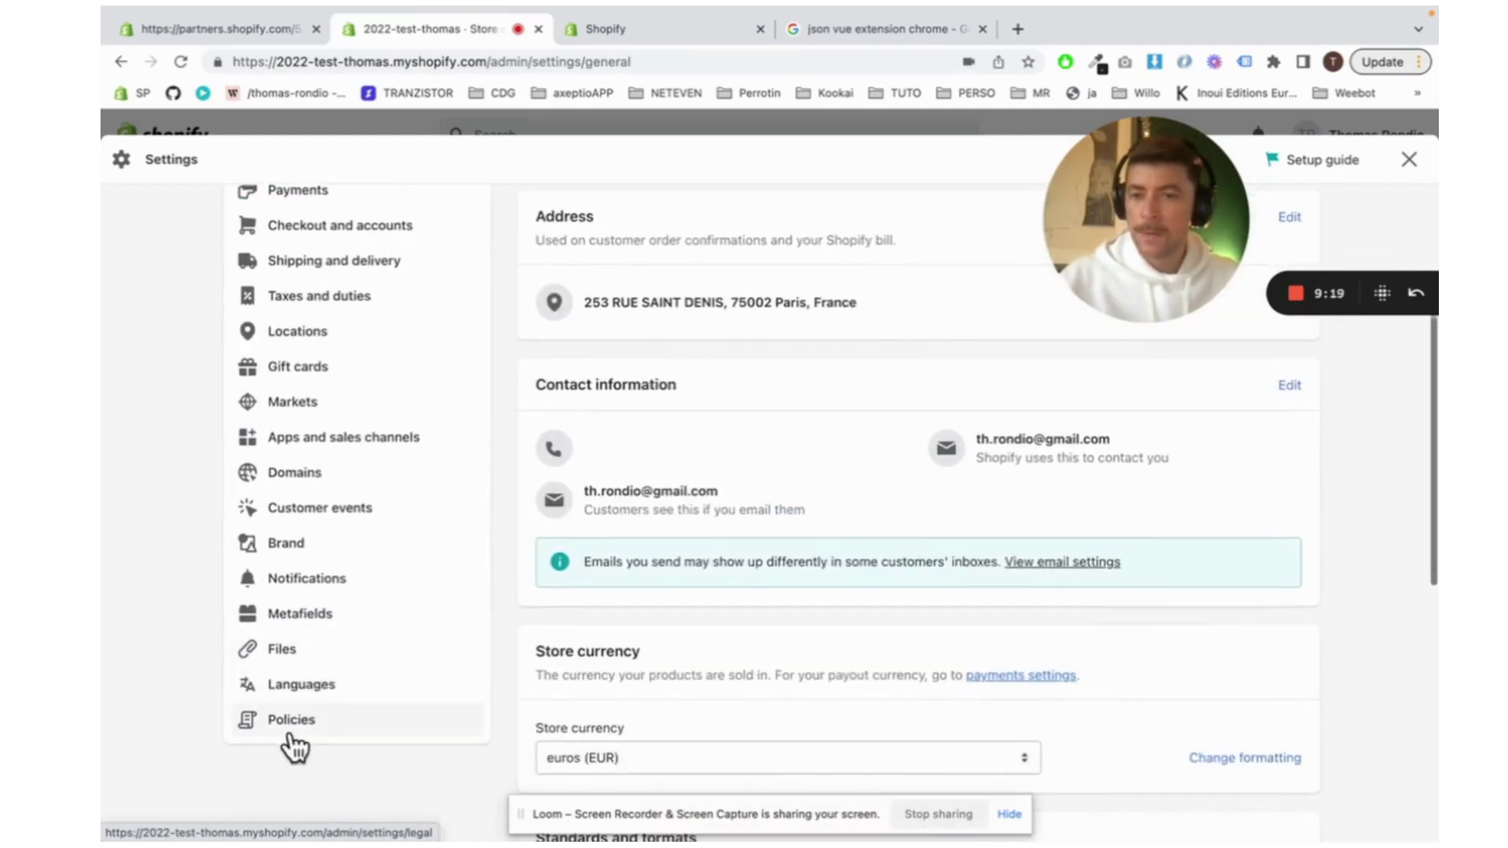
{"action": "left_click", "coordinate": [288, 730]}
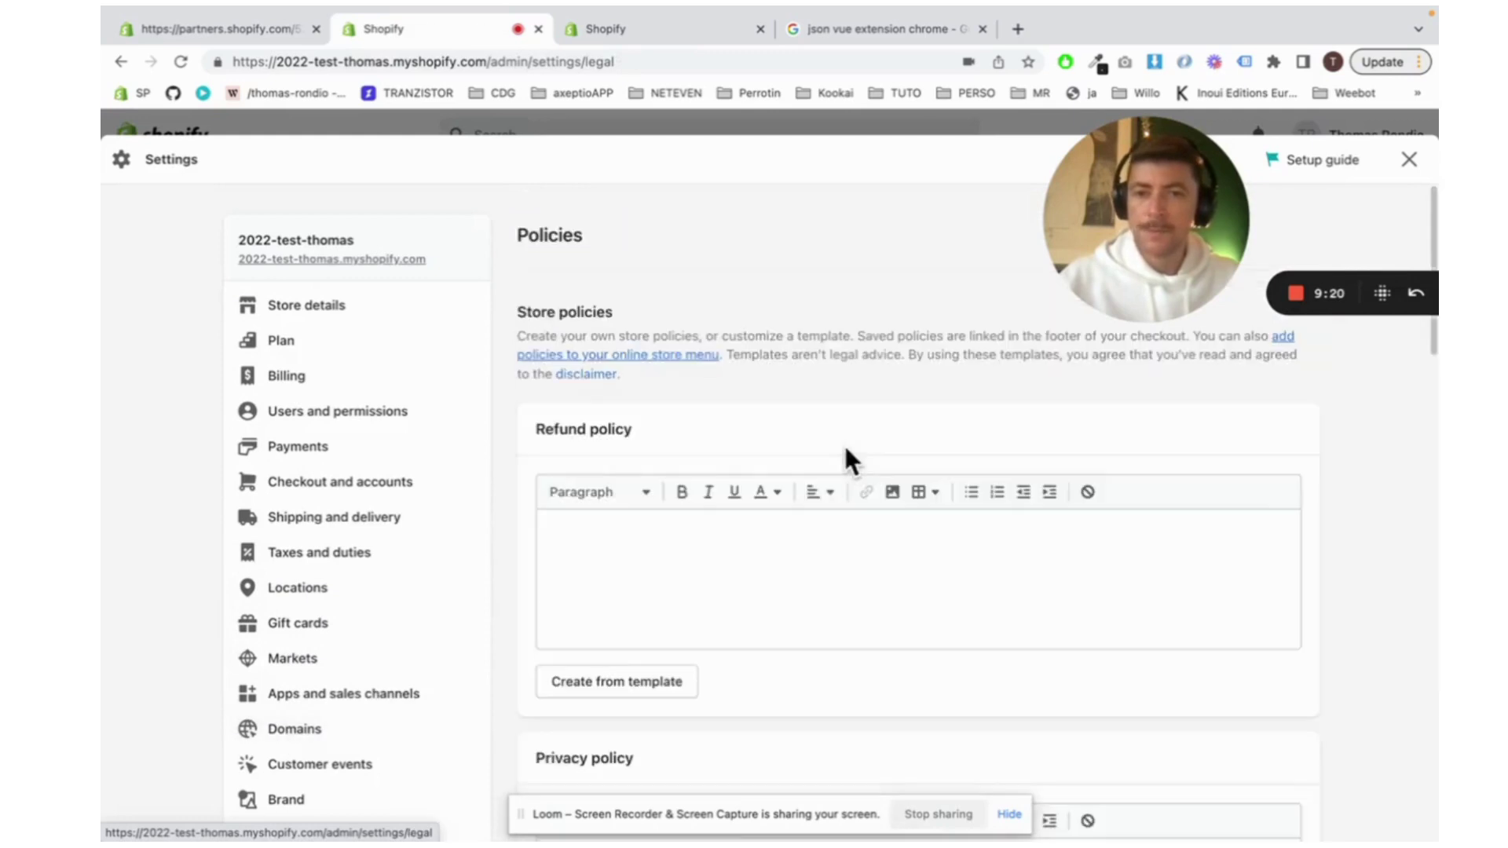
{"action": "scroll", "coordinate": [843, 443], "scroll_direction": "down", "scroll_amount": 5}
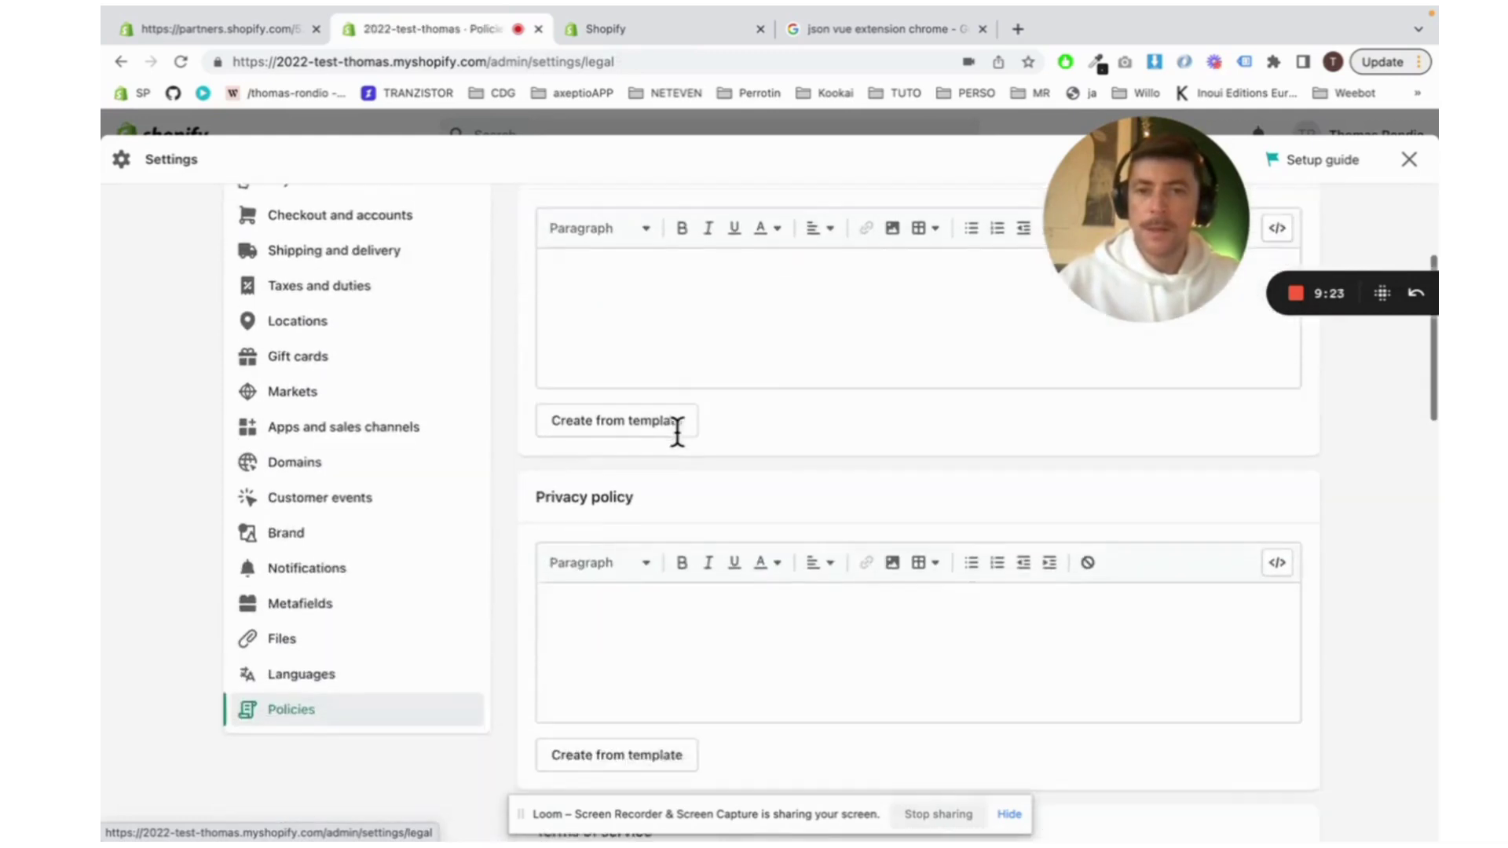
{"action": "scroll", "coordinate": [676, 427], "scroll_direction": "up", "scroll_amount": 1}
{"action": "scroll", "coordinate": [676, 427], "scroll_direction": "up", "scroll_amount": 1}
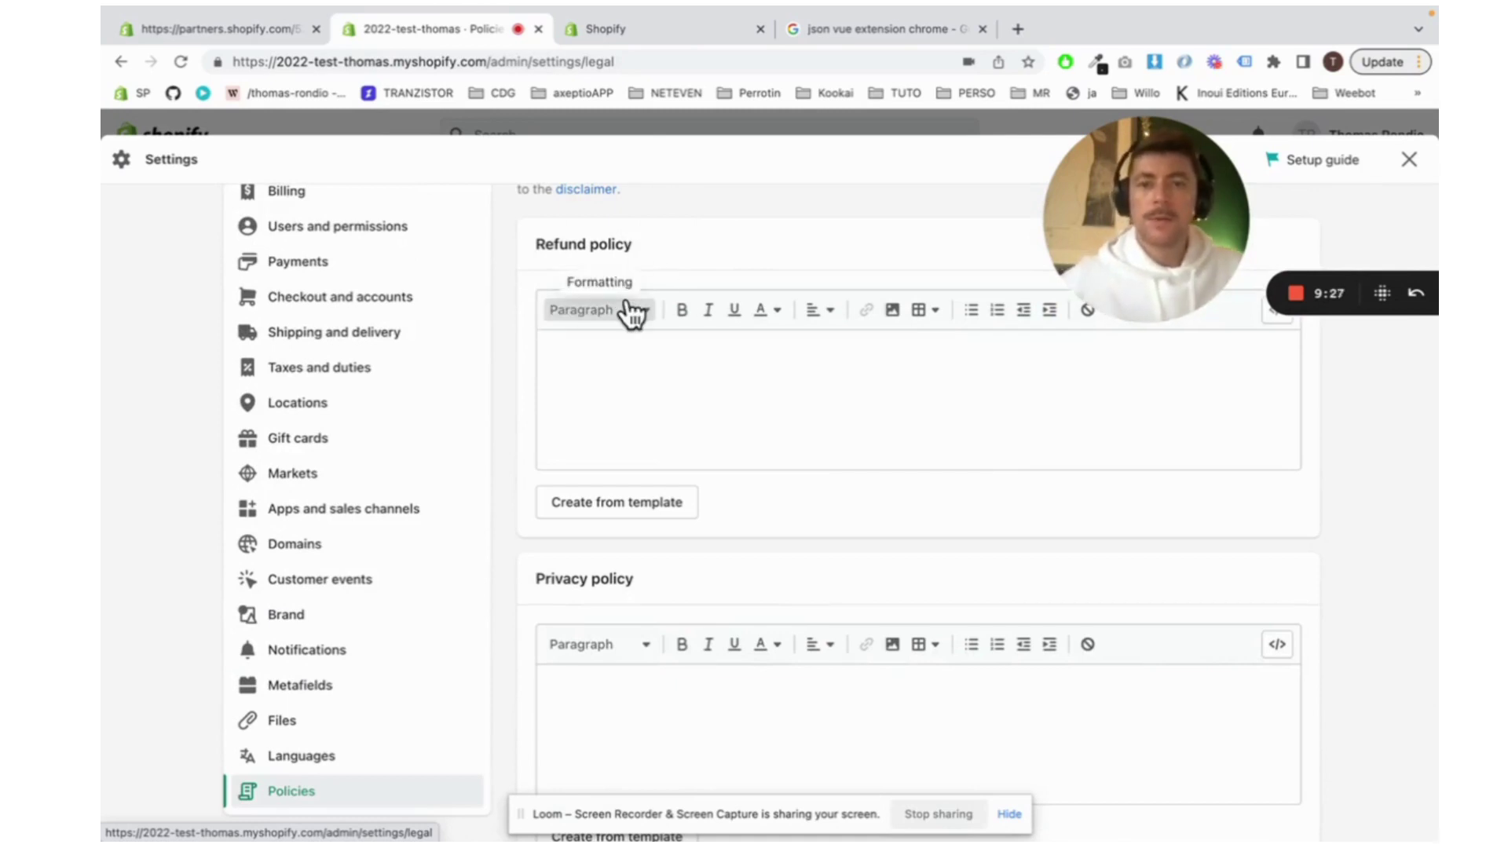
{"action": "scroll", "coordinate": [636, 461], "scroll_direction": "down", "scroll_amount": 4}
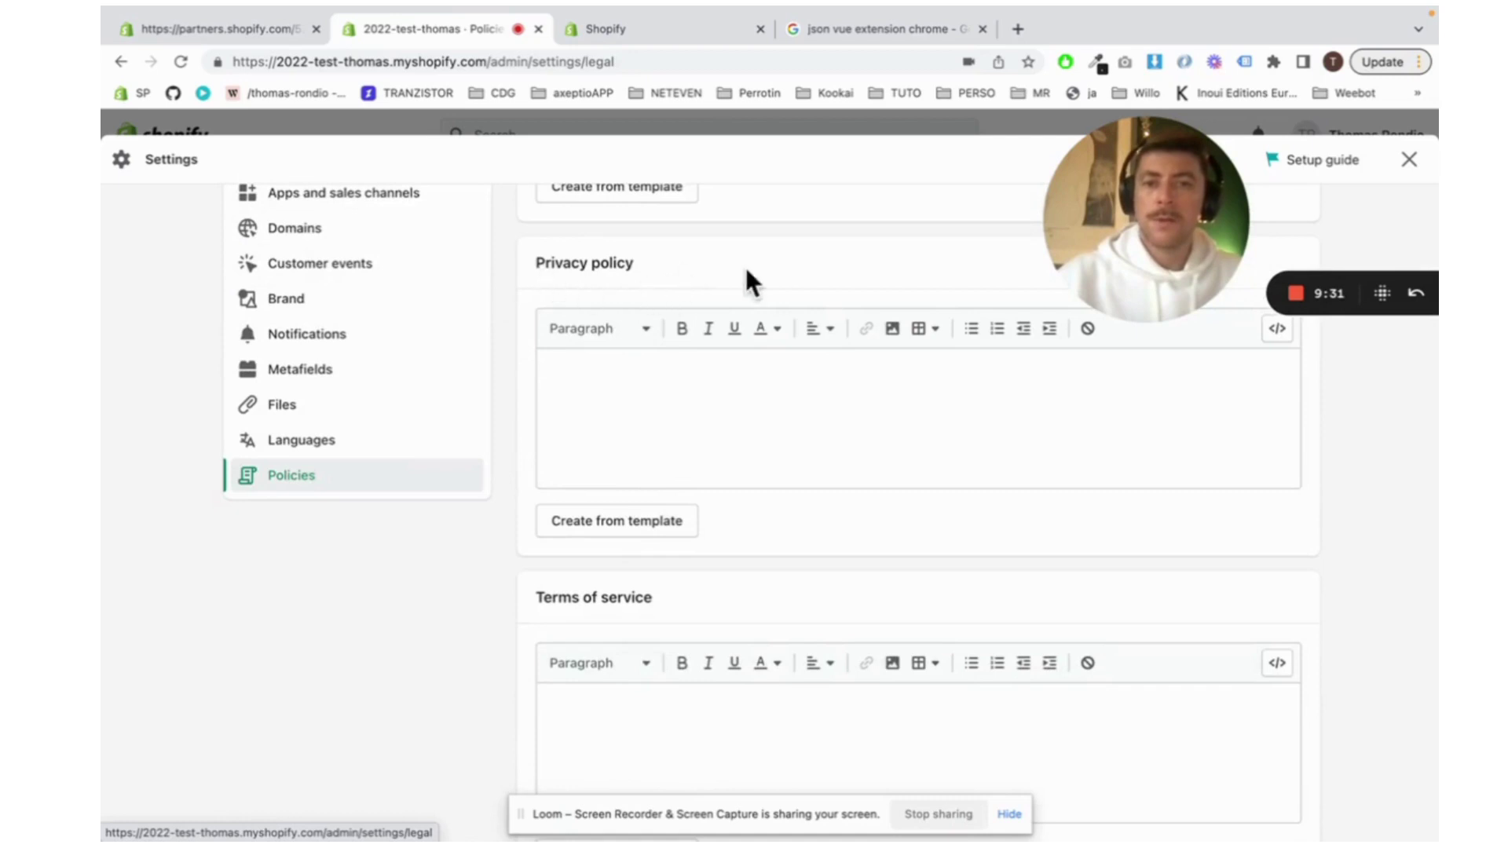
{"action": "scroll", "coordinate": [771, 275], "scroll_direction": "down", "scroll_amount": 7}
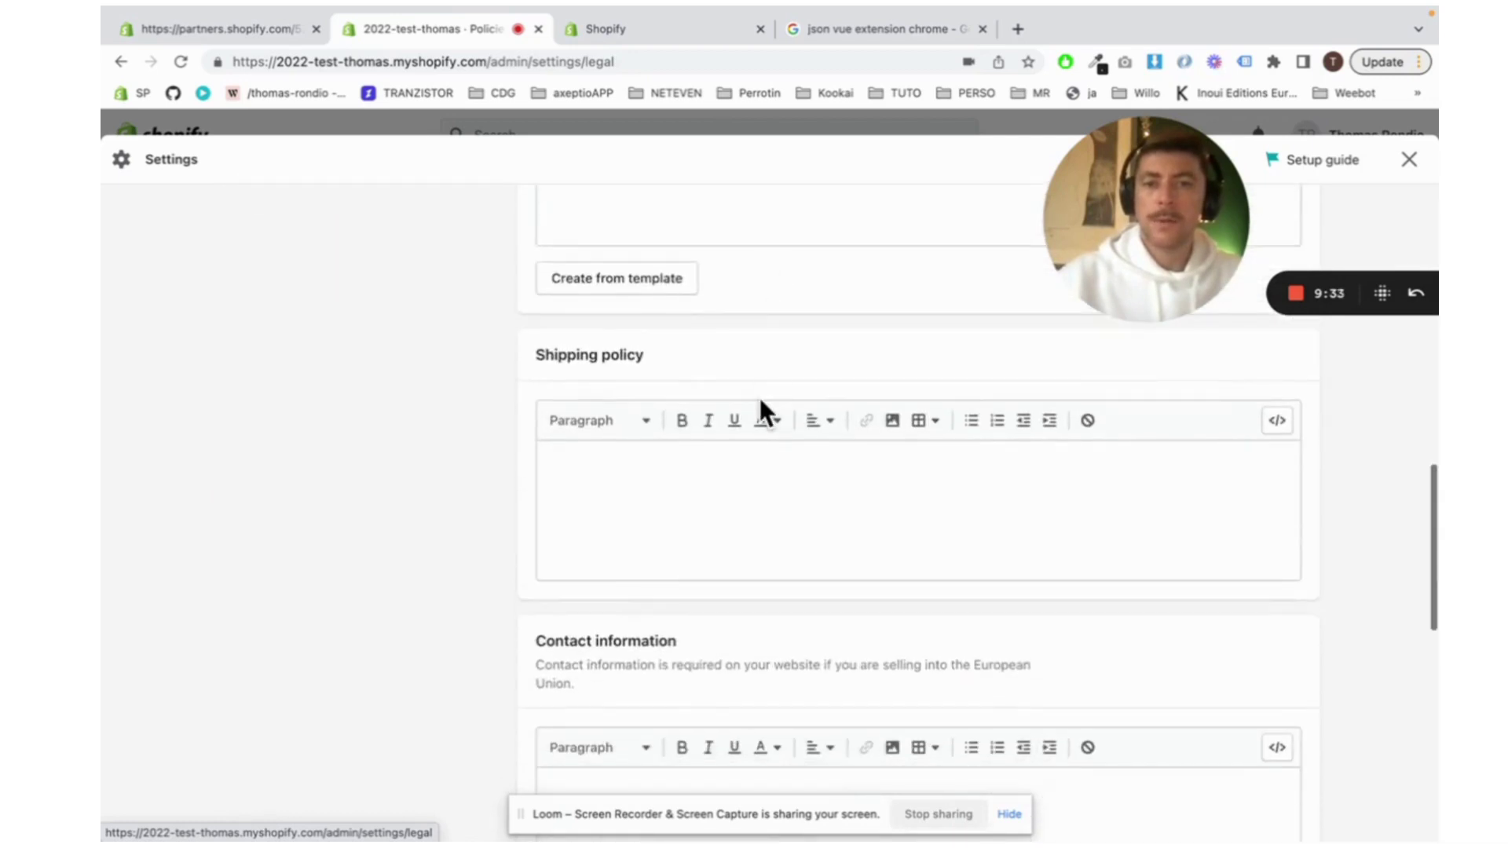
Fill in the store's refund policy from the ready-made template and look over the generated text
{"action": "scroll", "coordinate": [760, 397], "scroll_direction": "down", "scroll_amount": 5}
{"action": "scroll", "coordinate": [761, 407], "scroll_direction": "up", "scroll_amount": 10}
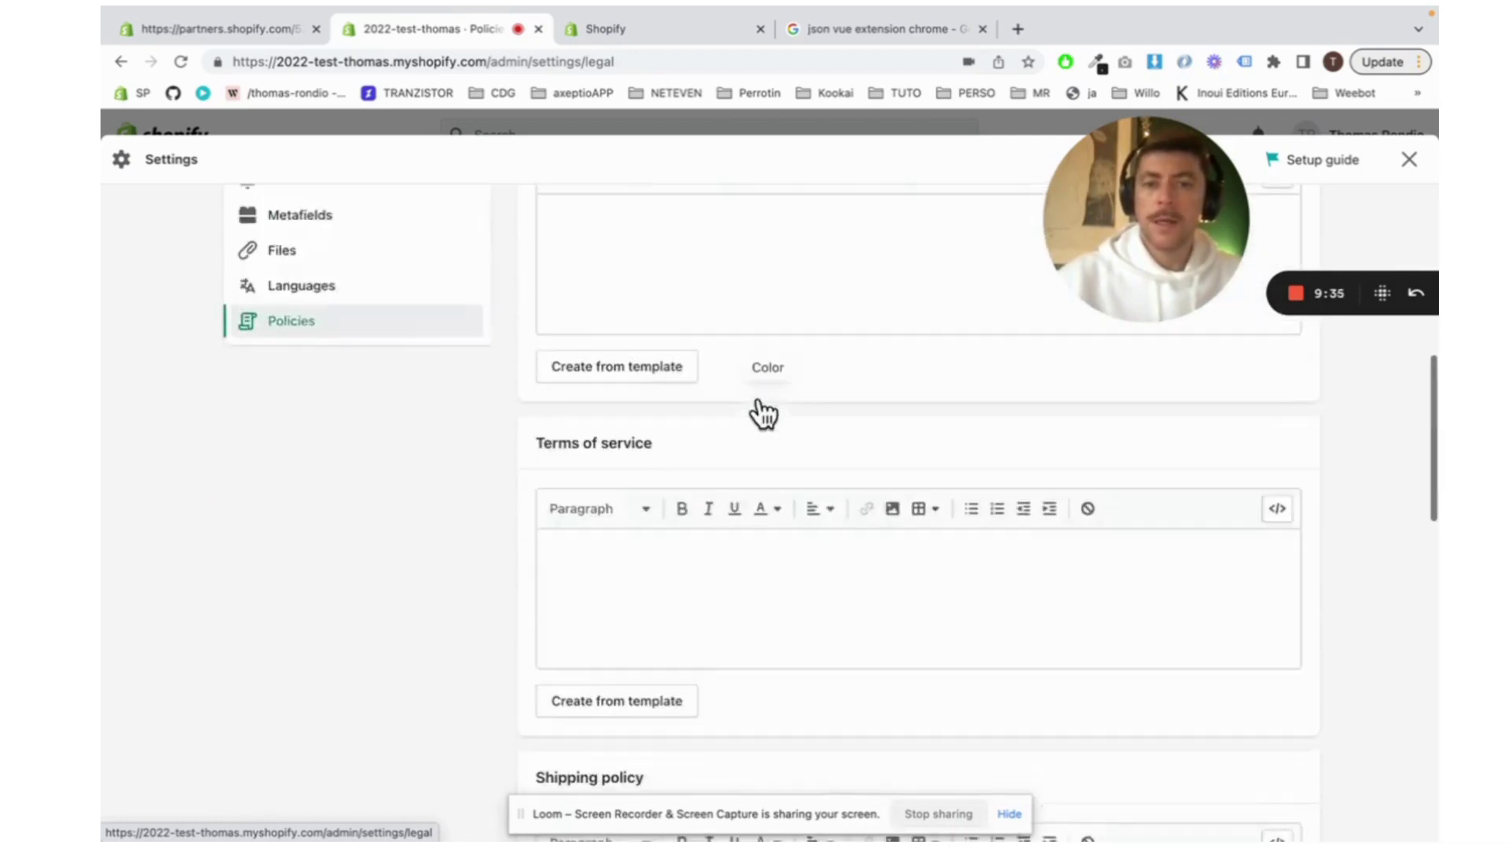
{"action": "scroll", "coordinate": [758, 400], "scroll_direction": "up", "scroll_amount": 7}
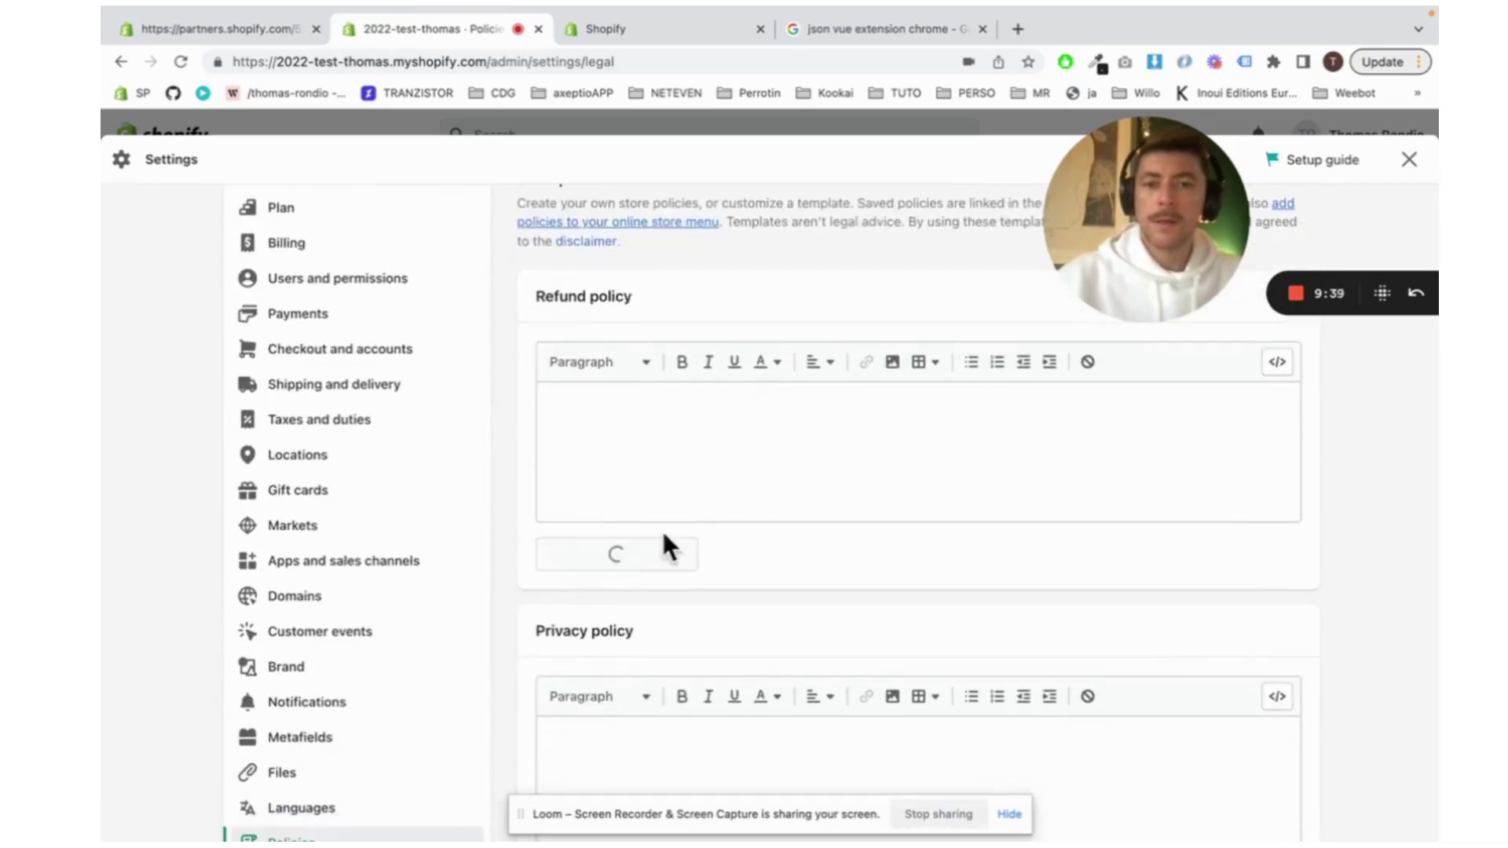
{"action": "scroll", "coordinate": [728, 512], "scroll_direction": "down", "scroll_amount": 2}
Fill in the store's privacy policy from the ready-made template and skim through its generated text
{"action": "scroll", "coordinate": [728, 512], "scroll_direction": "down", "scroll_amount": 10}
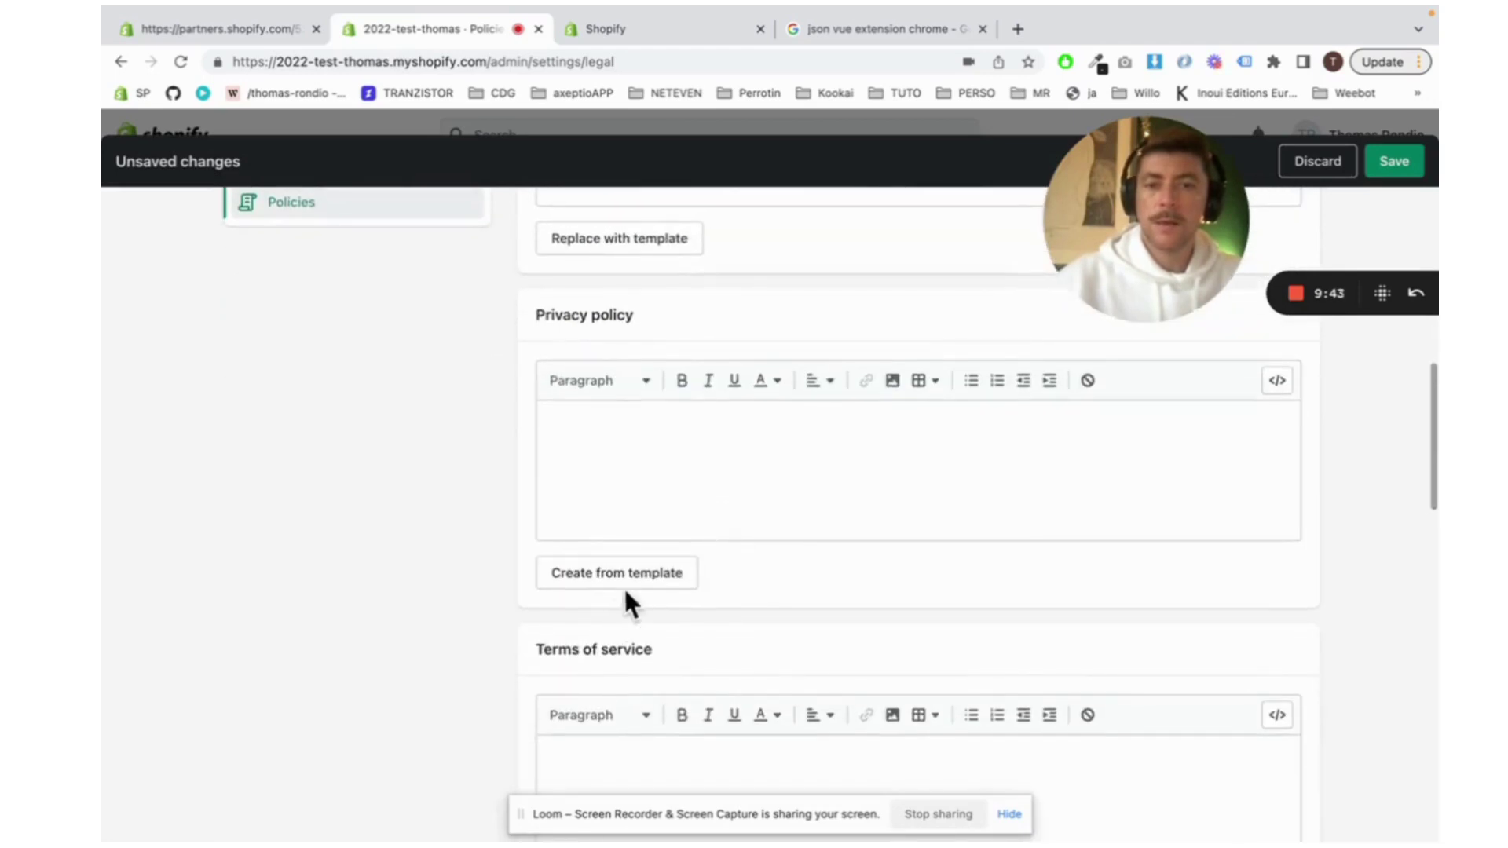
{"action": "left_click", "coordinate": [625, 579]}
{"action": "scroll", "coordinate": [700, 573], "scroll_direction": "down", "scroll_amount": 15}
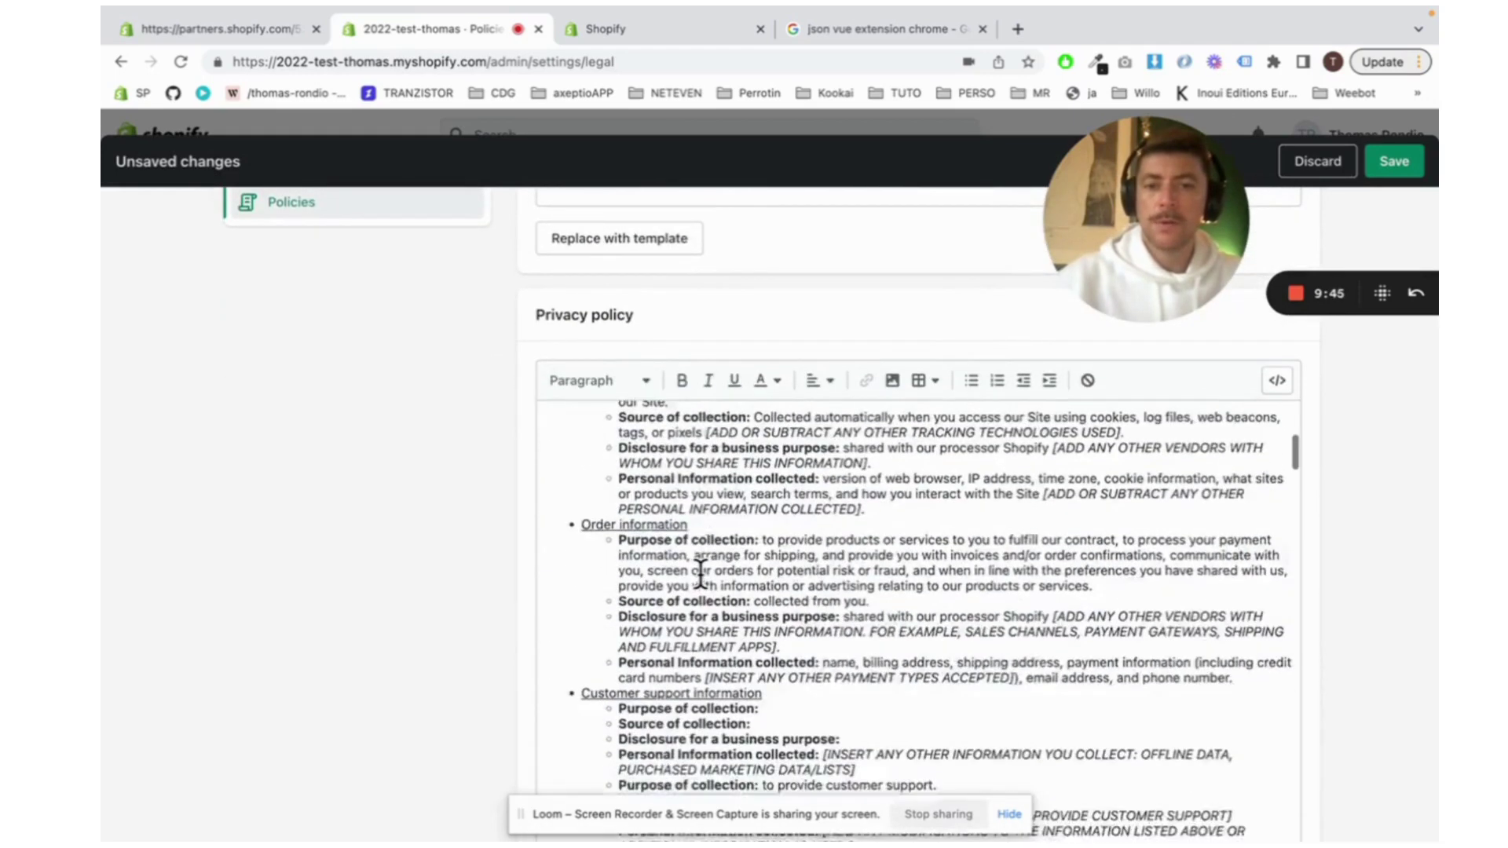
{"action": "scroll", "coordinate": [699, 573], "scroll_direction": "down", "scroll_amount": 4}
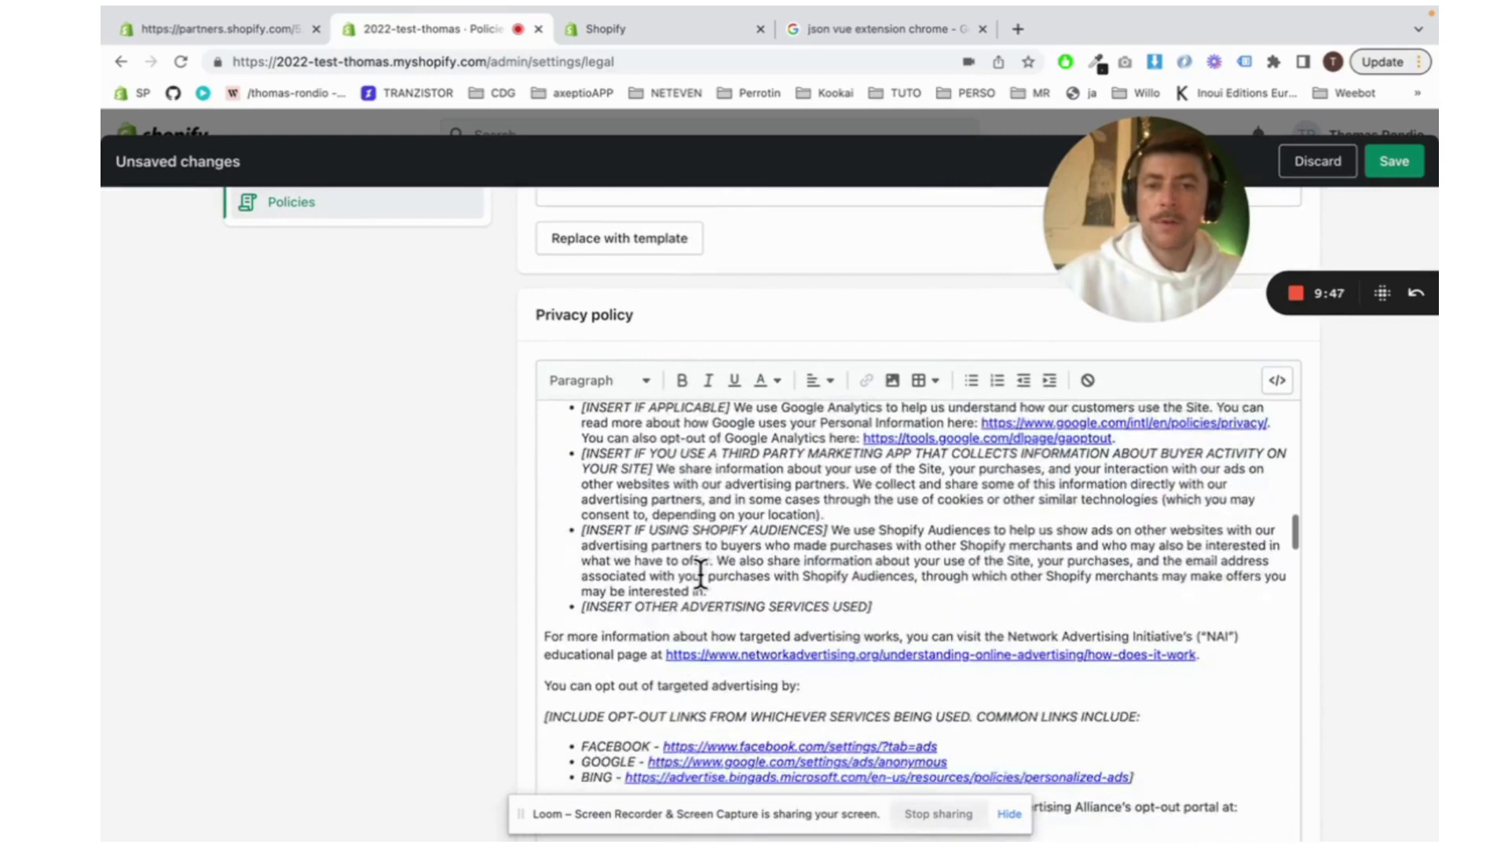
Check the postal address in the privacy policy's Contact section and review the personal information sections and placeholders to complete
{"action": "scroll", "coordinate": [696, 573], "scroll_direction": "up", "scroll_amount": 20}
{"action": "triple_click", "coordinate": [642, 578]}
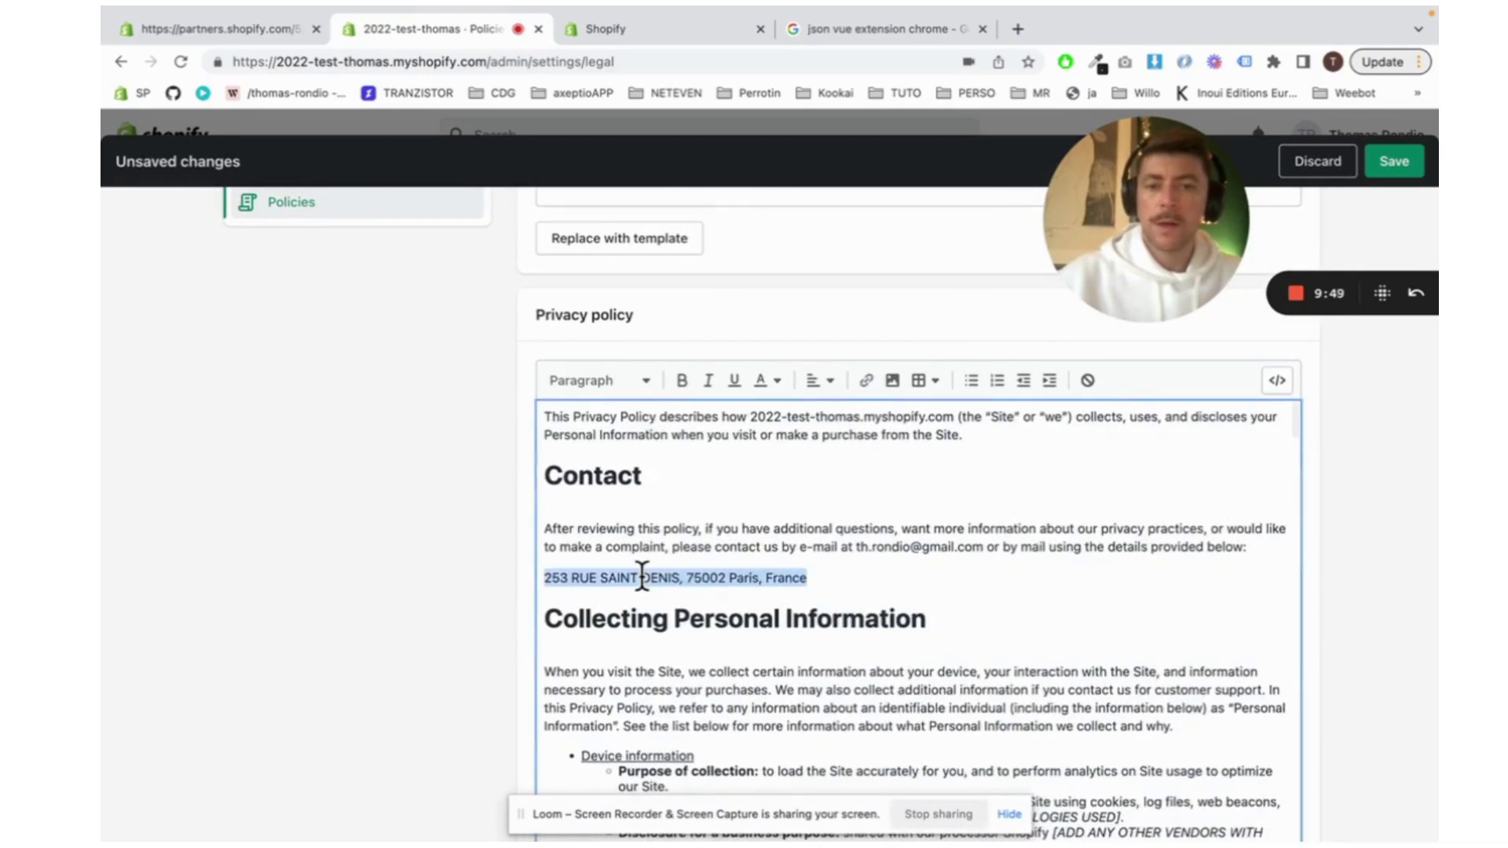
{"action": "scroll", "coordinate": [892, 605], "scroll_direction": "down", "scroll_amount": 10}
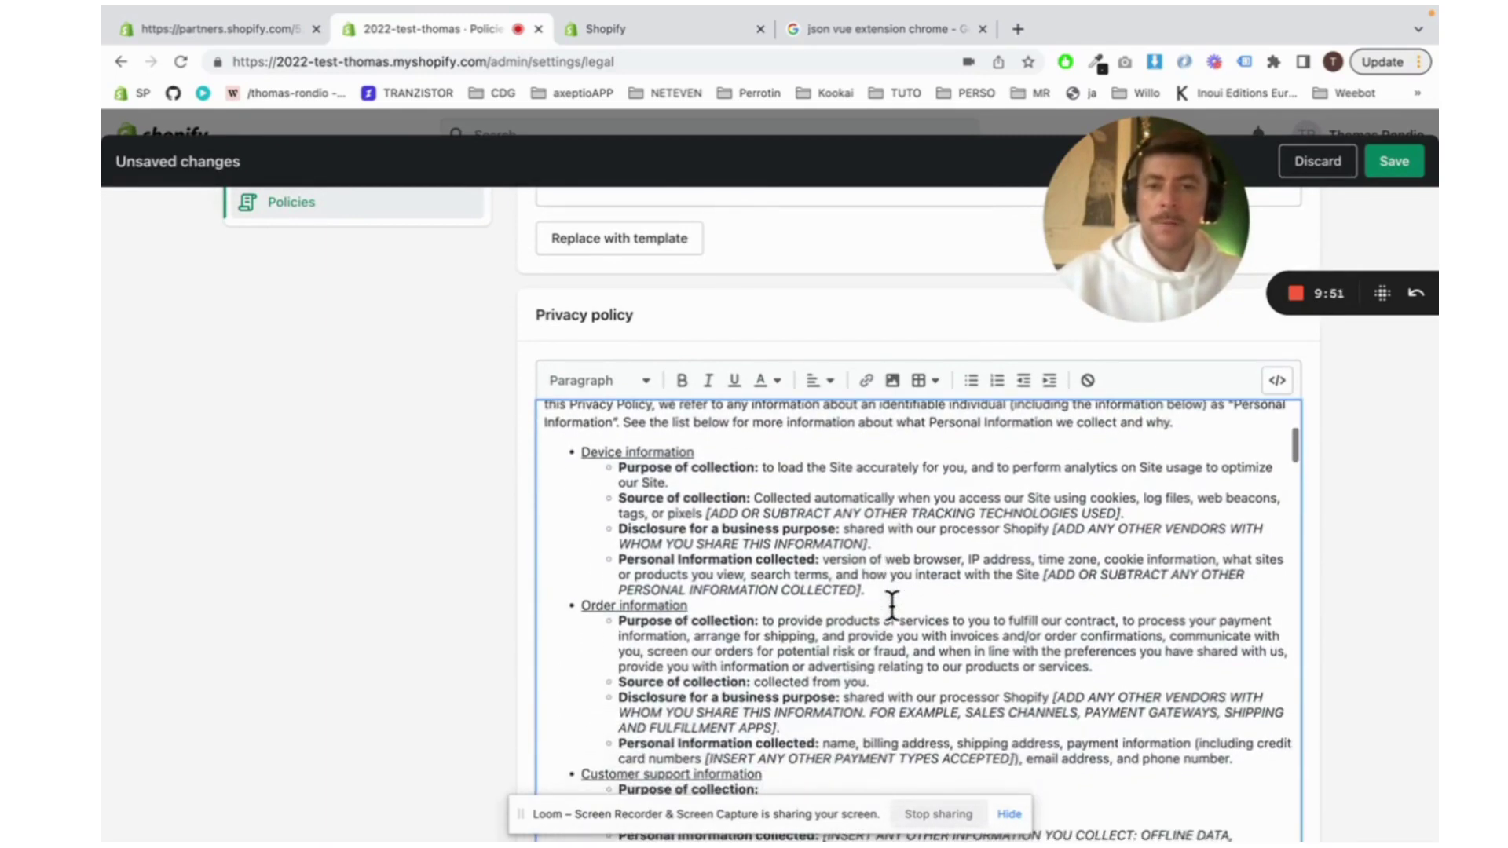
{"action": "scroll", "coordinate": [892, 605], "scroll_direction": "down", "scroll_amount": 3}
{"action": "scroll", "coordinate": [479, 601], "scroll_direction": "down", "scroll_amount": 15}
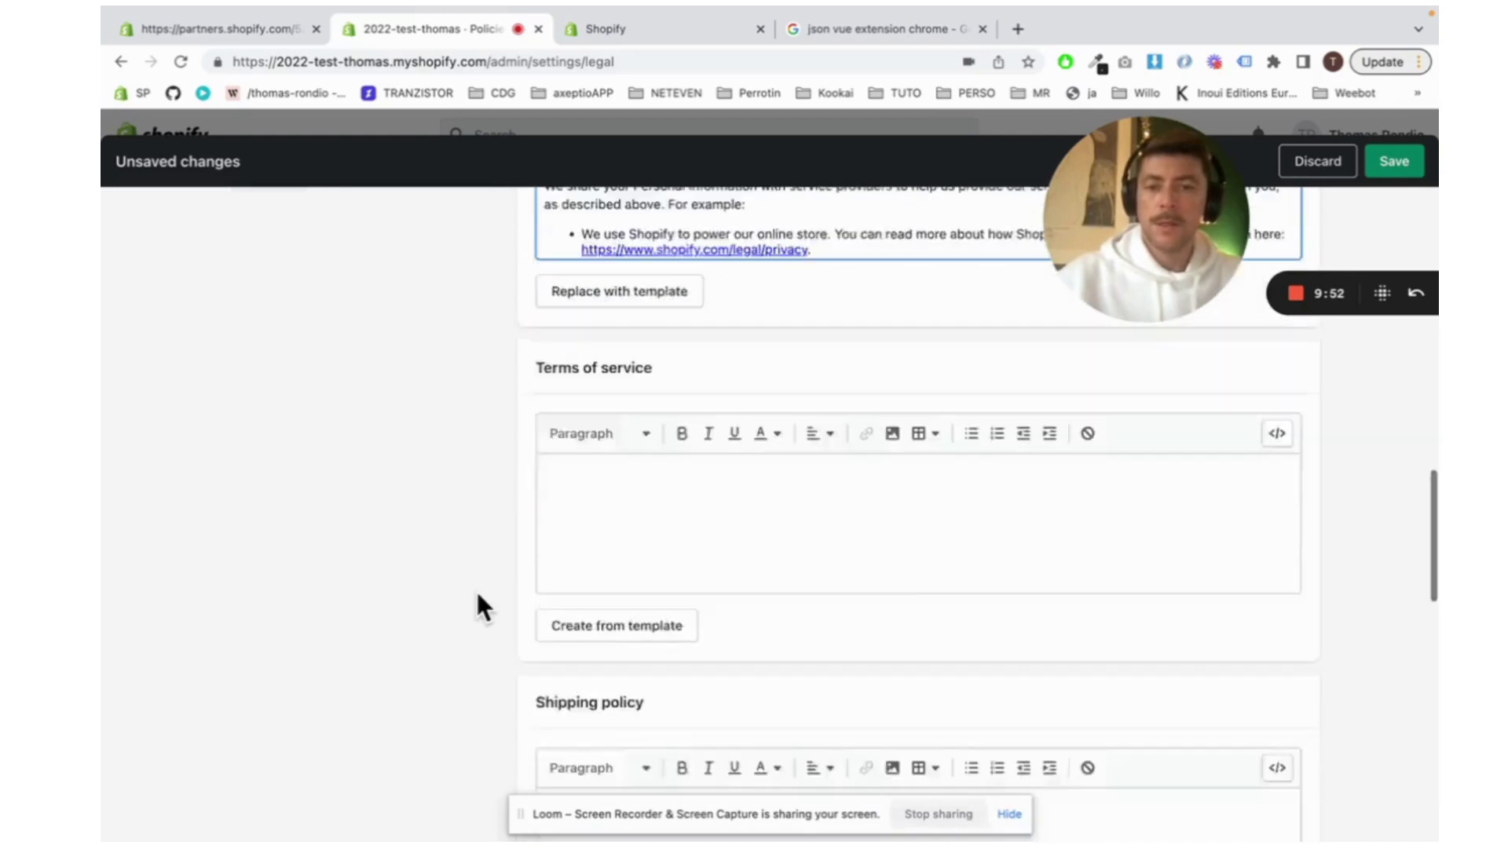
{"action": "scroll", "coordinate": [479, 605], "scroll_direction": "up", "scroll_amount": 9}
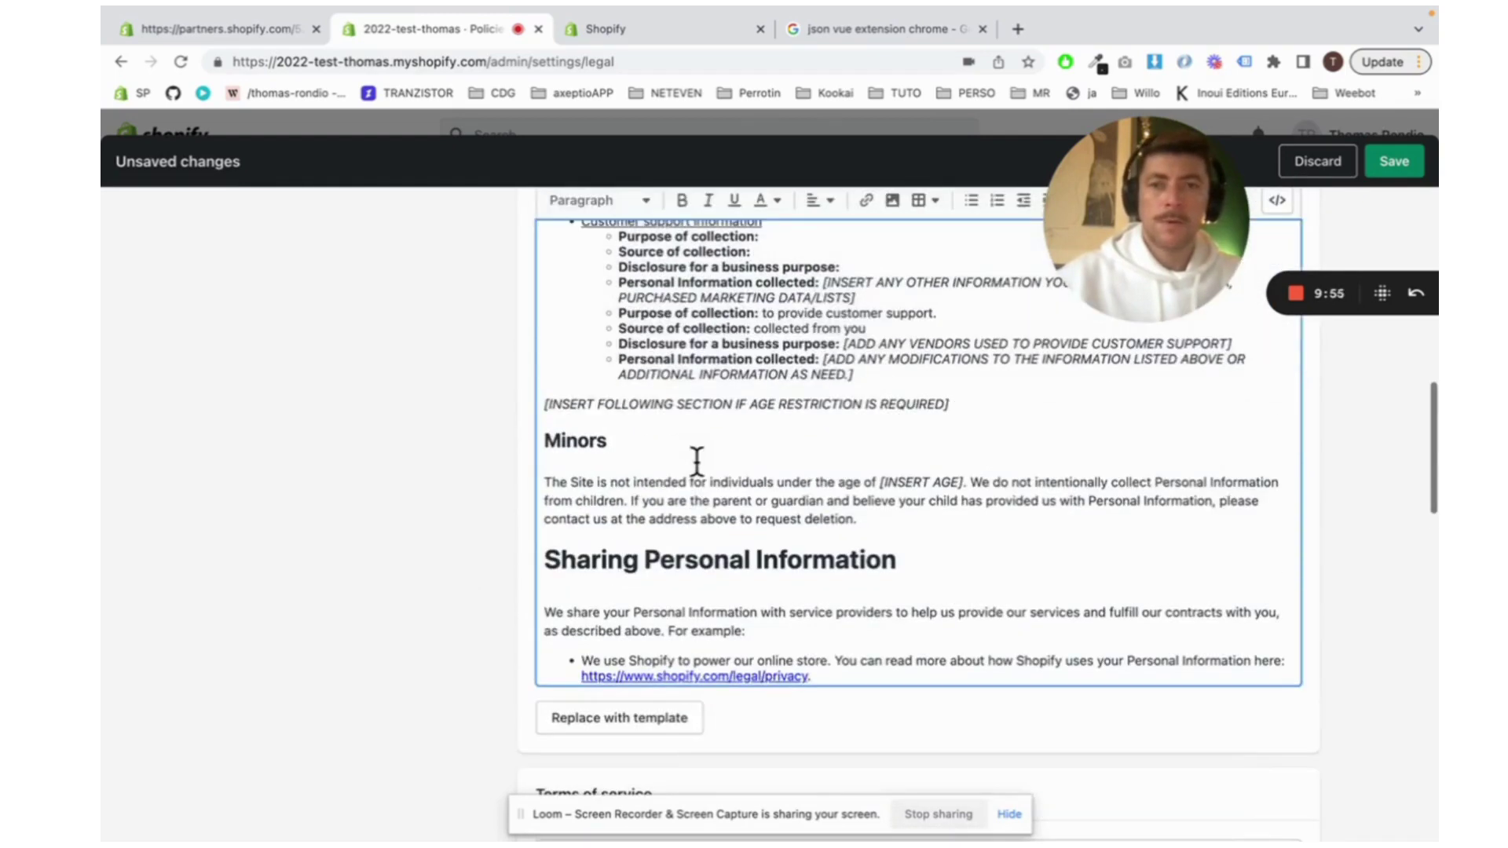